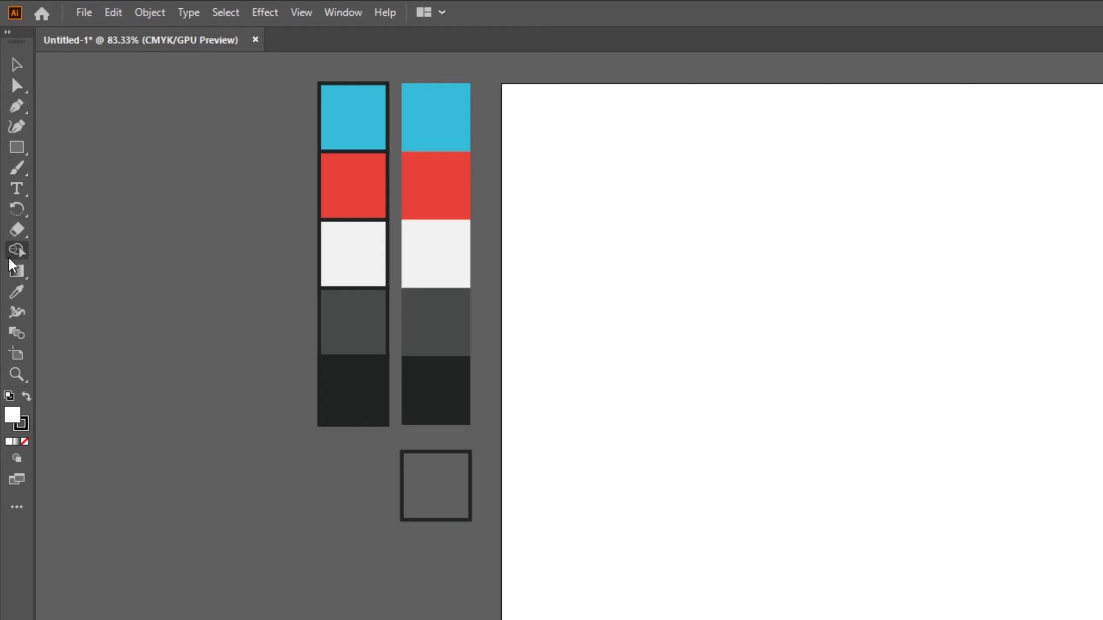
Draw the large body rectangle filled with the dark grey swatch, widened and shifted up-right.
key("m")
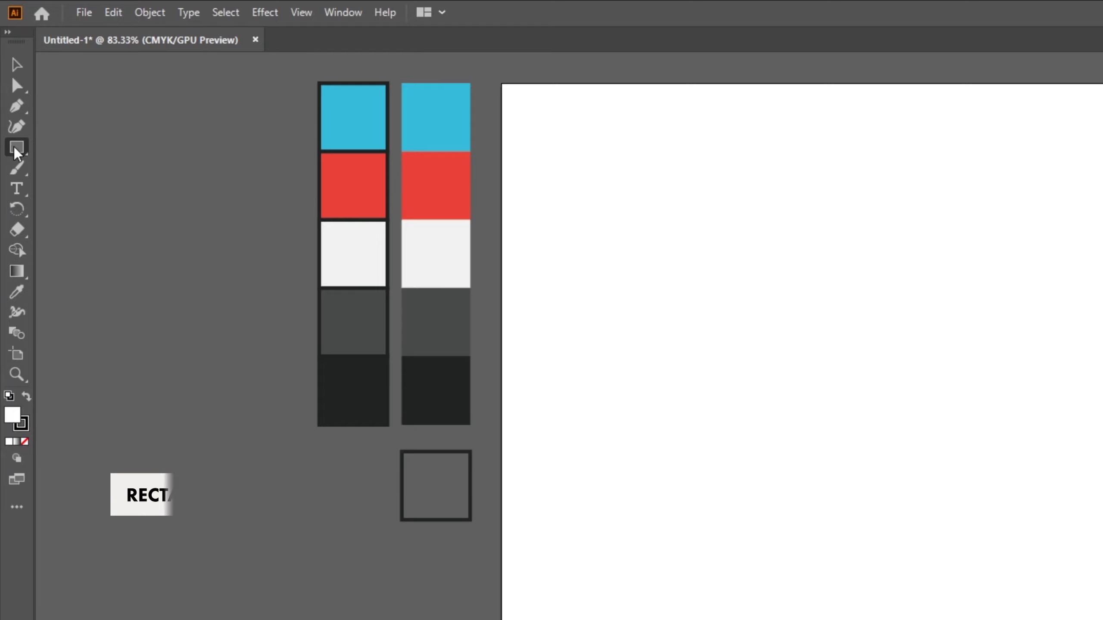
left_click_drag(350, 241, 586, 400)
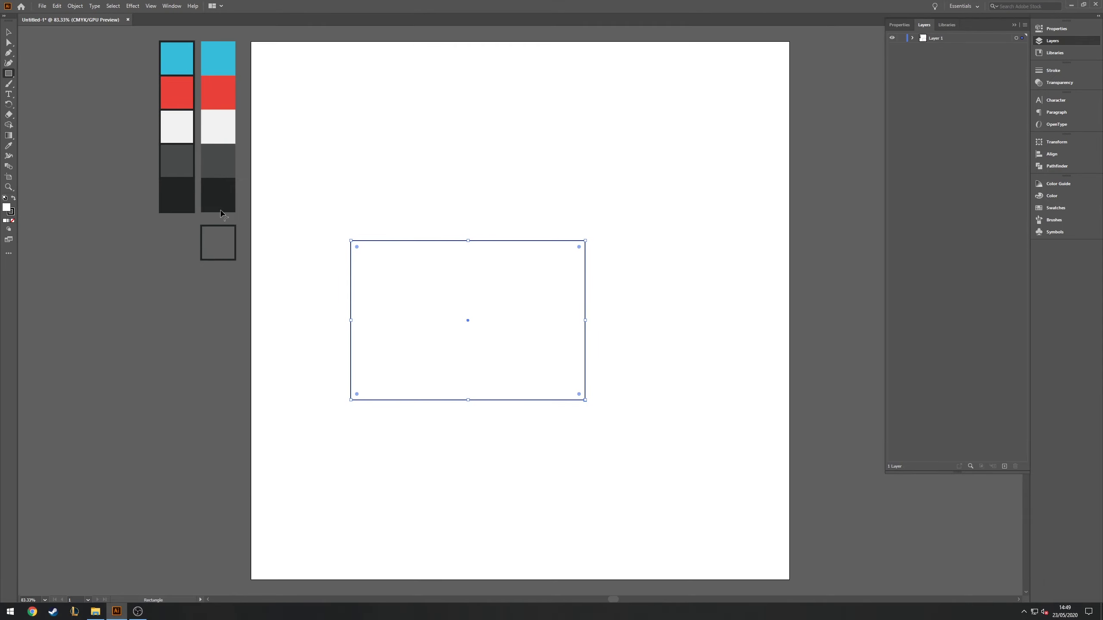
key("i")
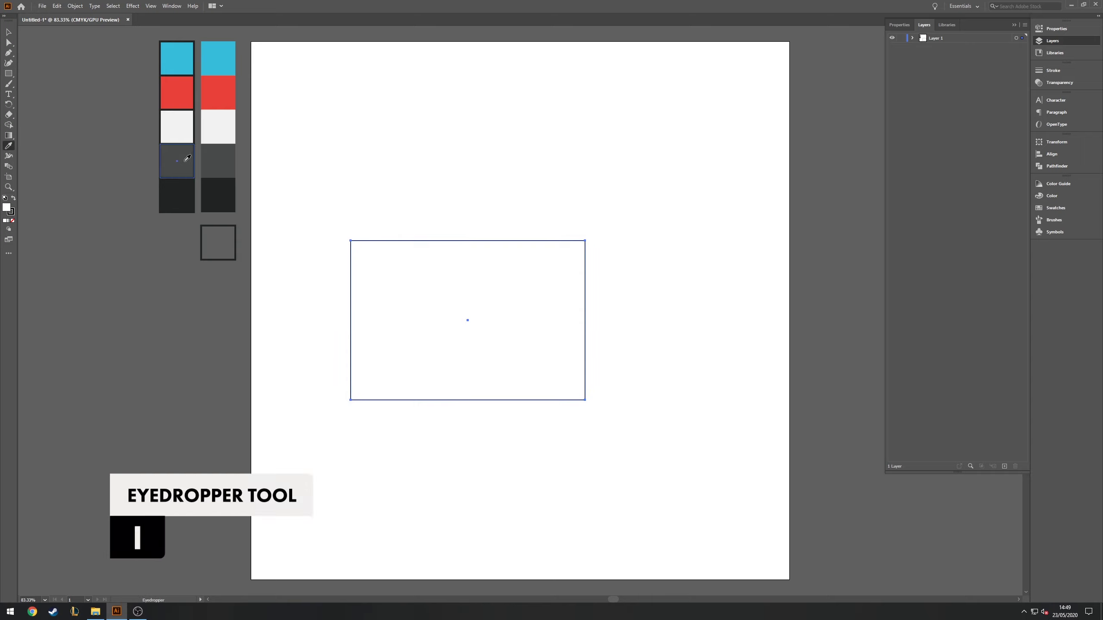
left_click(166, 170)
key("v")
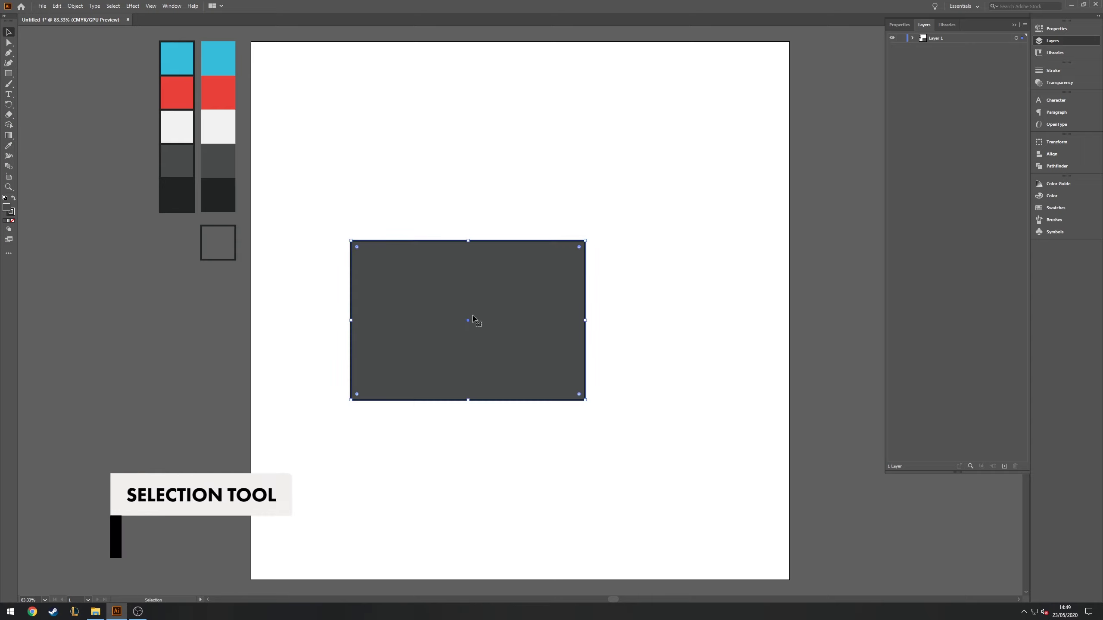
mouse_move(590, 319)
left_mouse_down()
mouse_move(604, 320)
mouse_move(595, 294)
left_mouse_up()
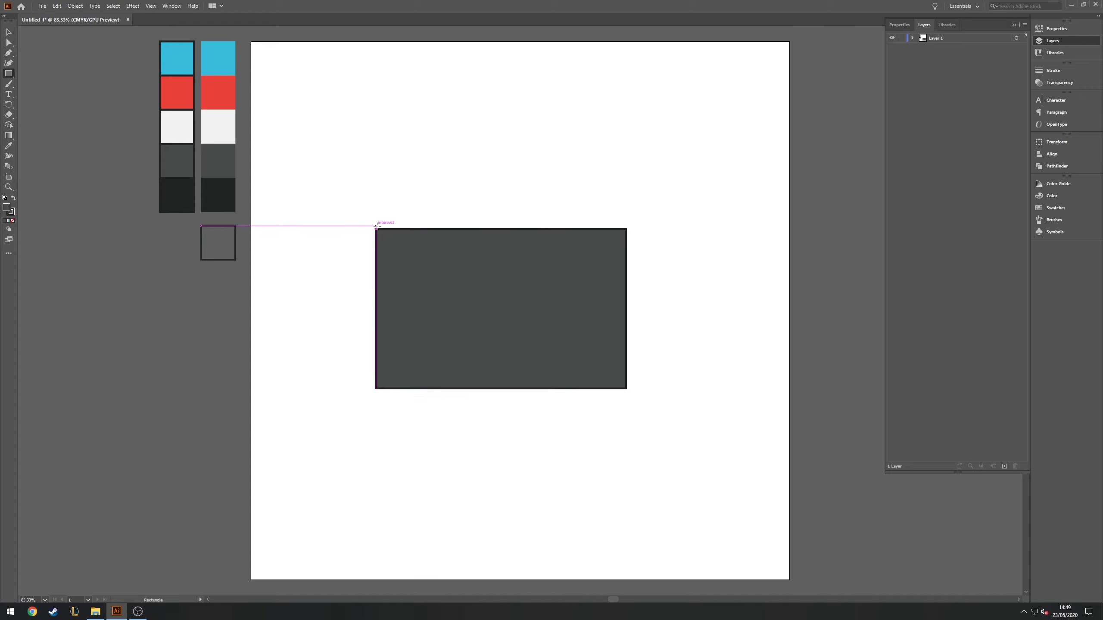
Add a narrow rectangle at the body's left with 72 px rounded left corners, offset by a gap.
left_click_drag(375, 228, 310, 389)
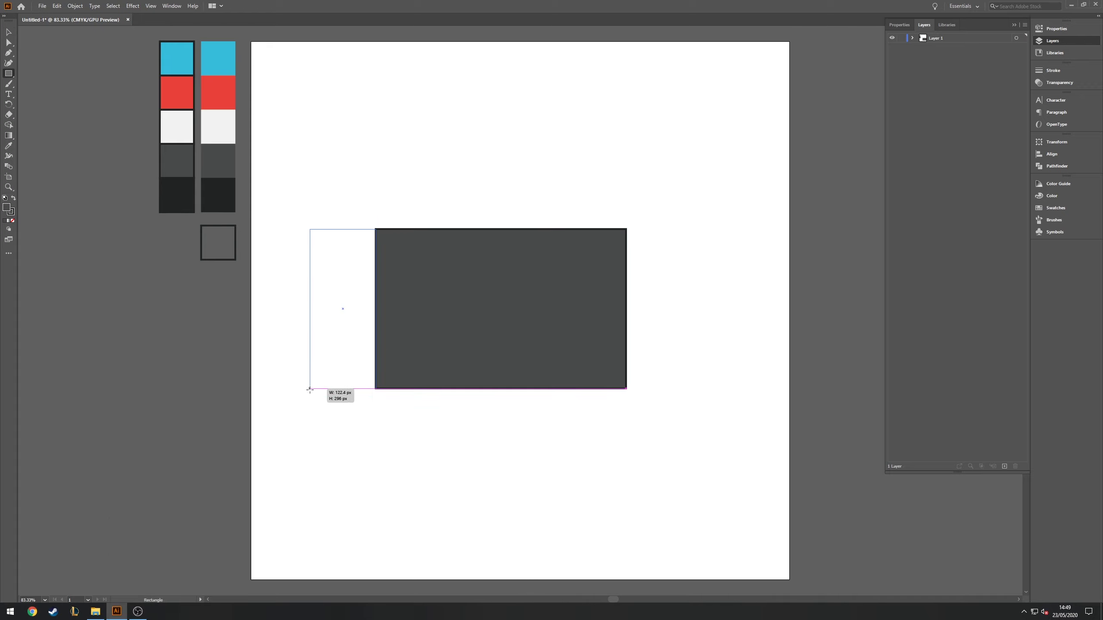
key("a")
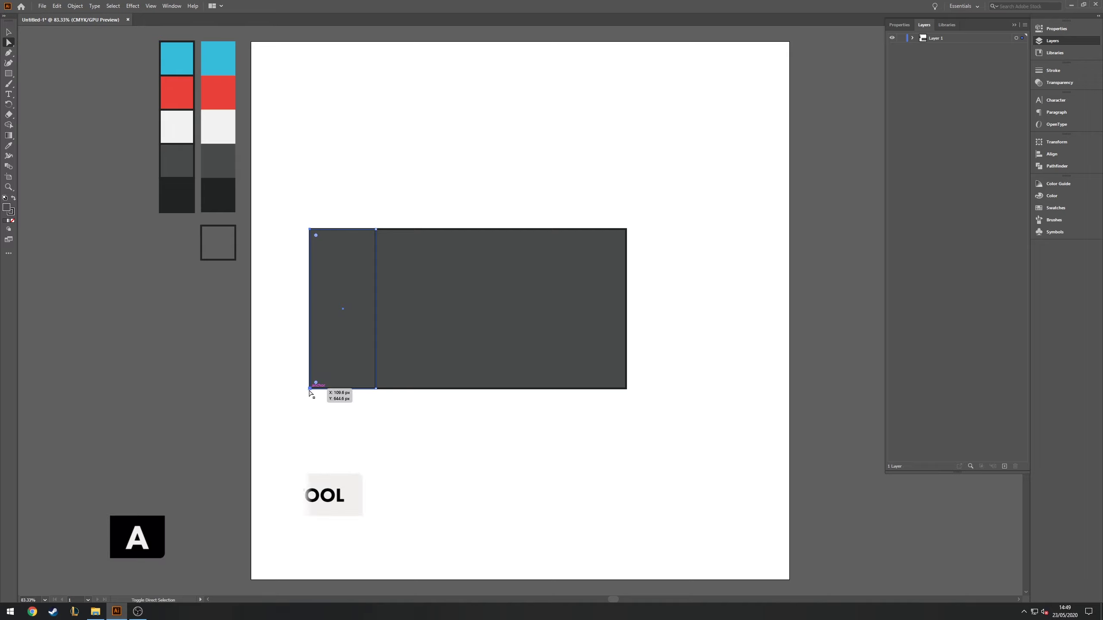
left_click(330, 376)
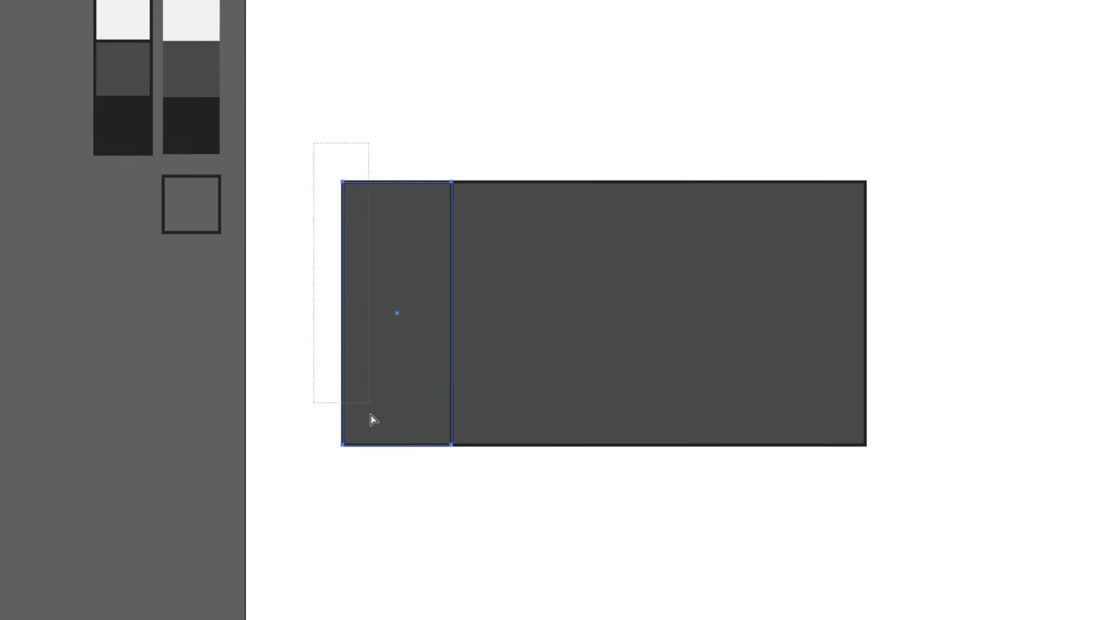
left_click_drag(316, 382, 360, 353)
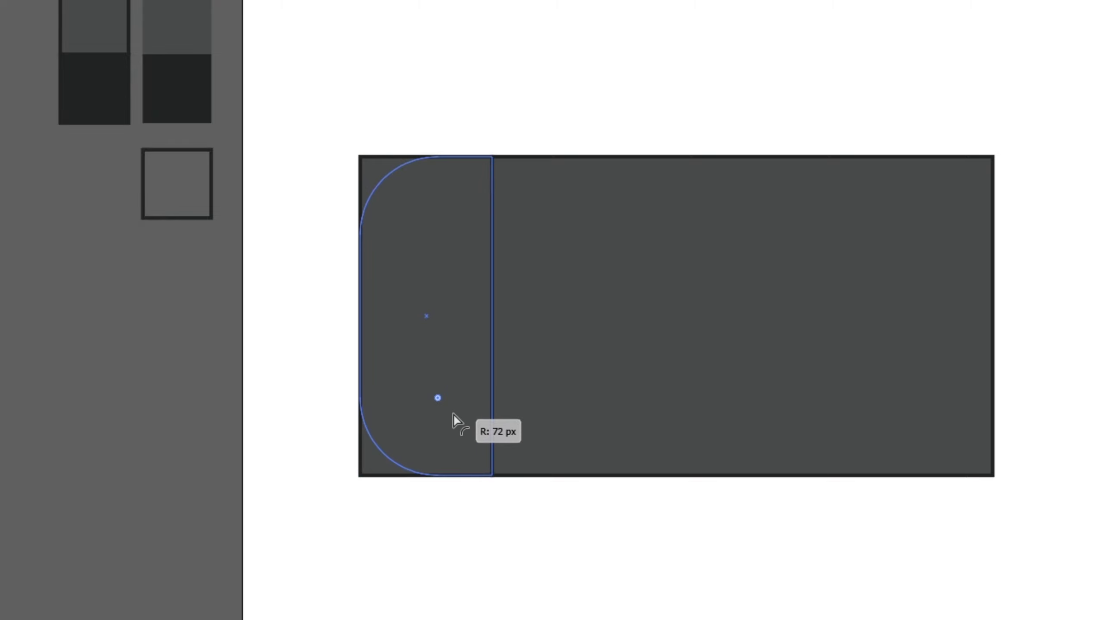
left_click_drag(460, 407, 427, 433)
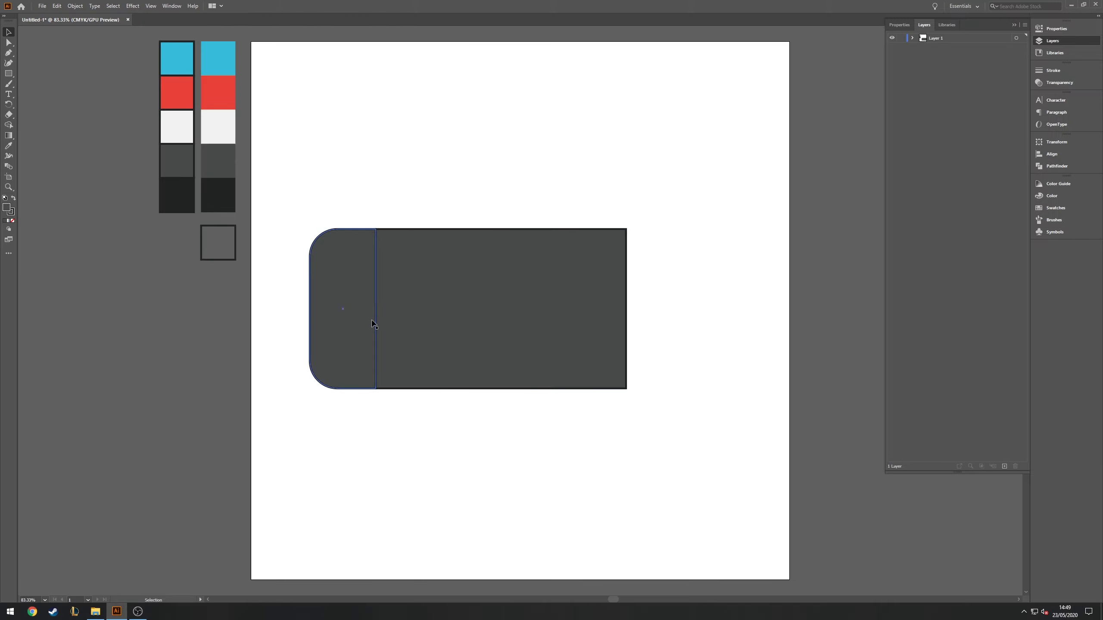
left_click_drag(379, 324, 374, 324)
left_click(286, 360)
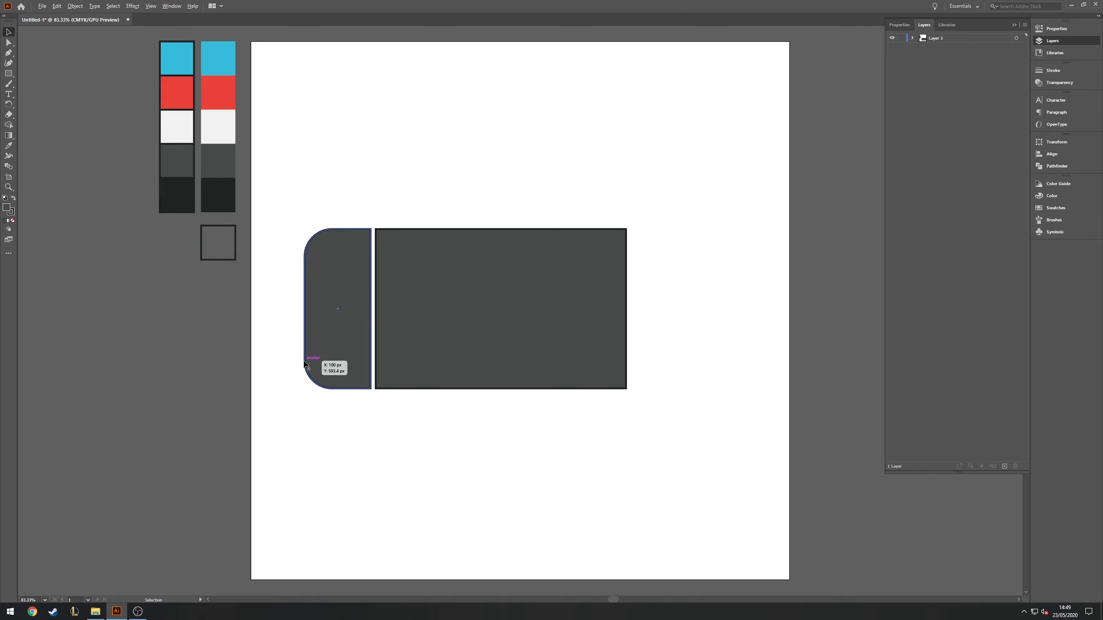
scroll(308, 357, "up", 1)
scroll(362, 368, "up", 1)
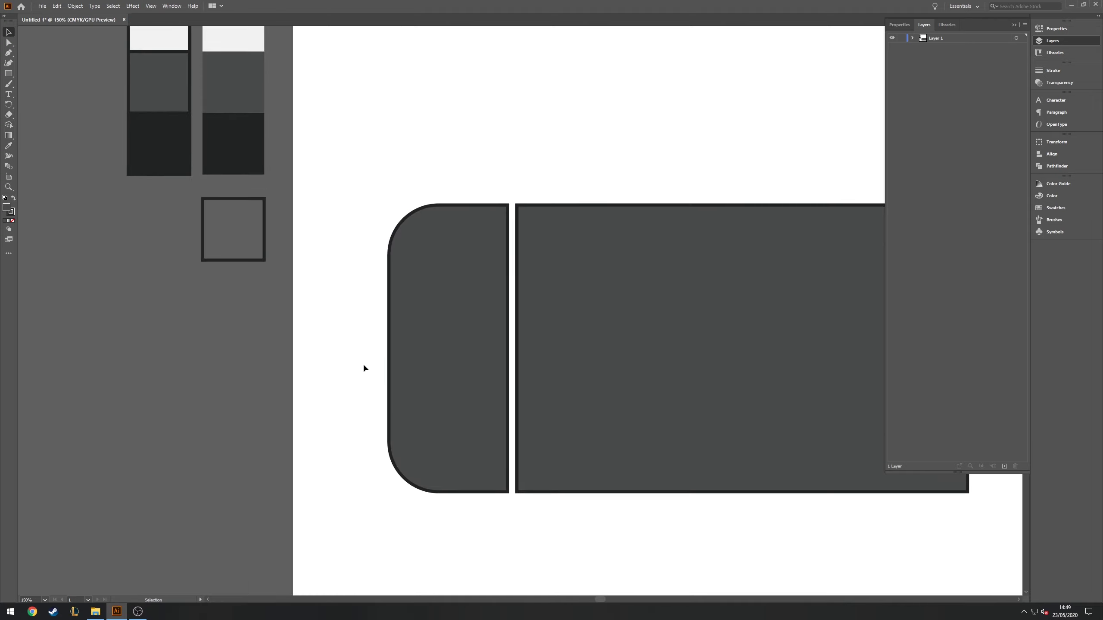
Draw a circle on the rounded left piece, give it the piece's grey look, and shrink it slightly.
left_click_drag(8, 74, 29, 82)
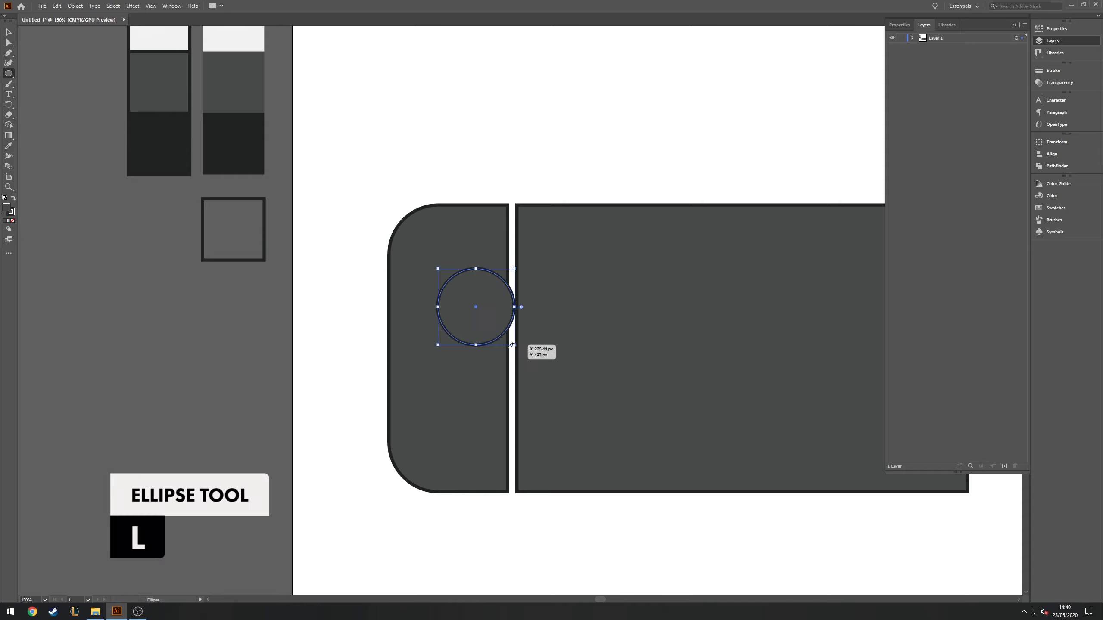
left_click_drag(472, 300, 513, 344)
key("i")
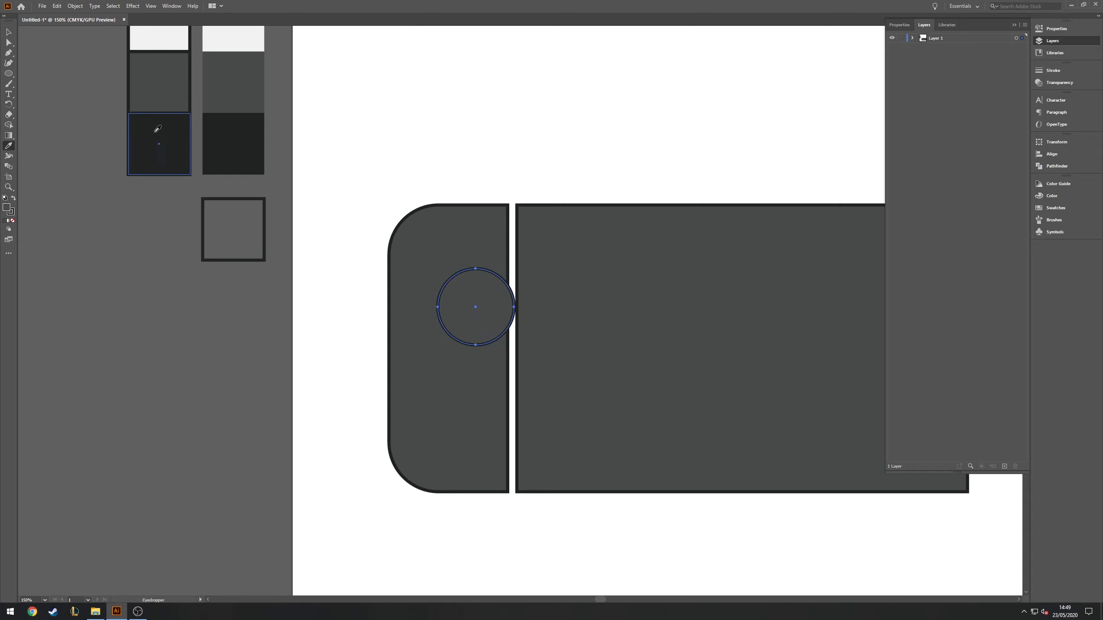
left_click(155, 128)
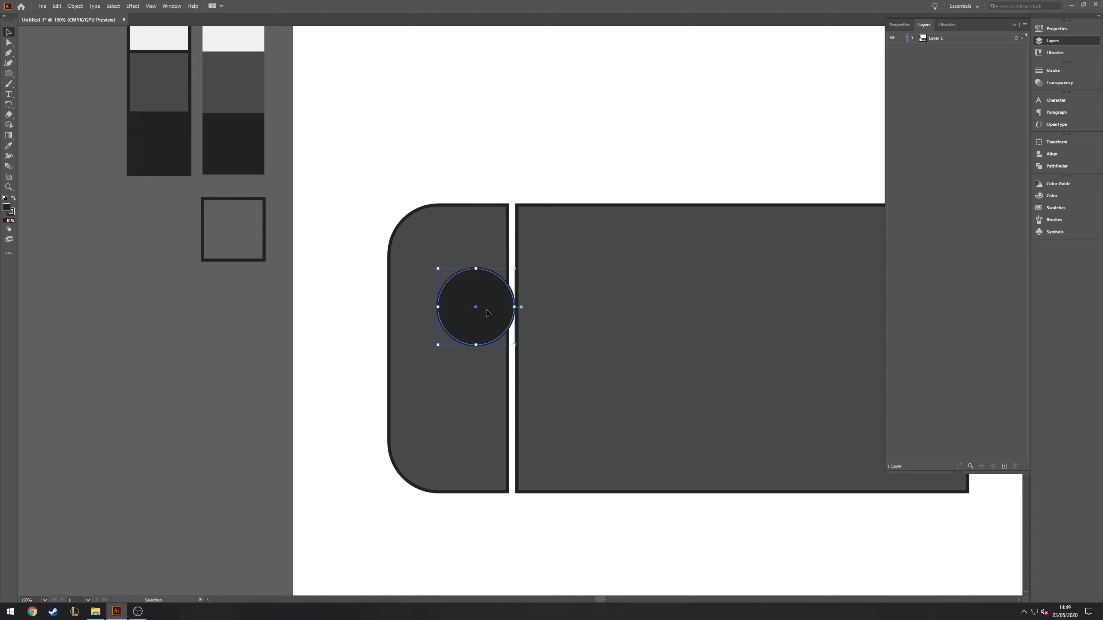
left_click_drag(487, 312, 464, 296)
key("i")
left_click(463, 313)
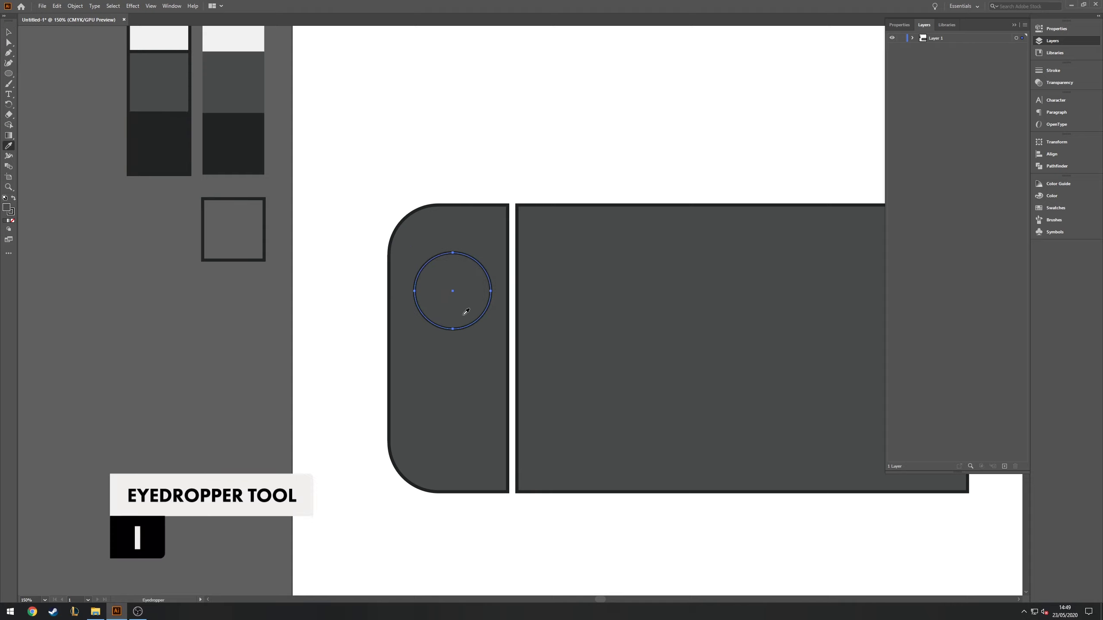
key("v")
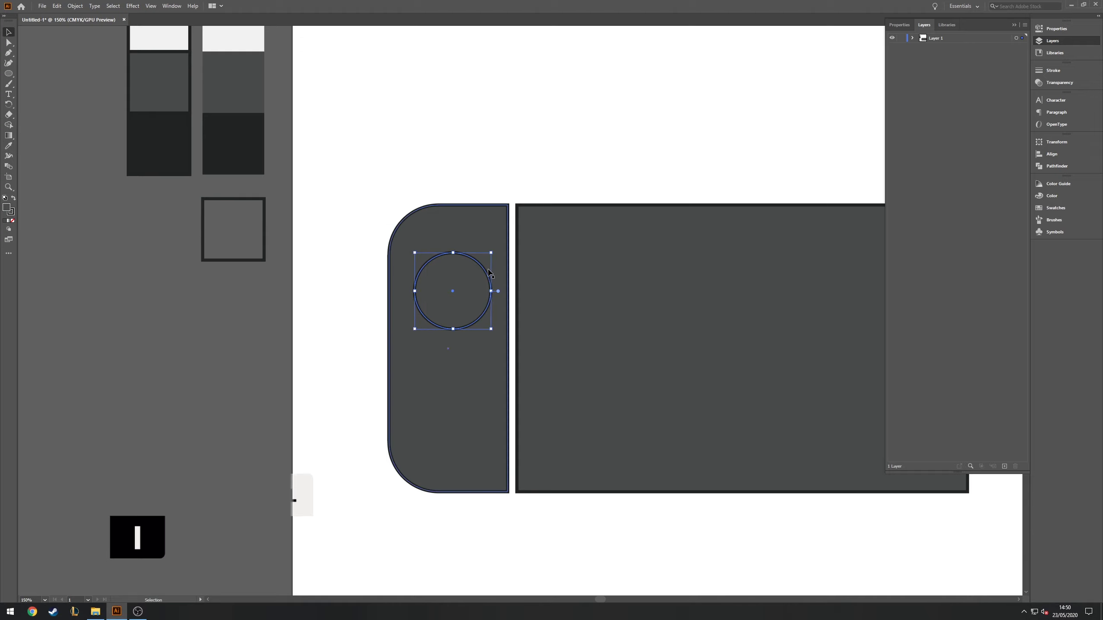
left_click_drag(491, 252, 489, 254)
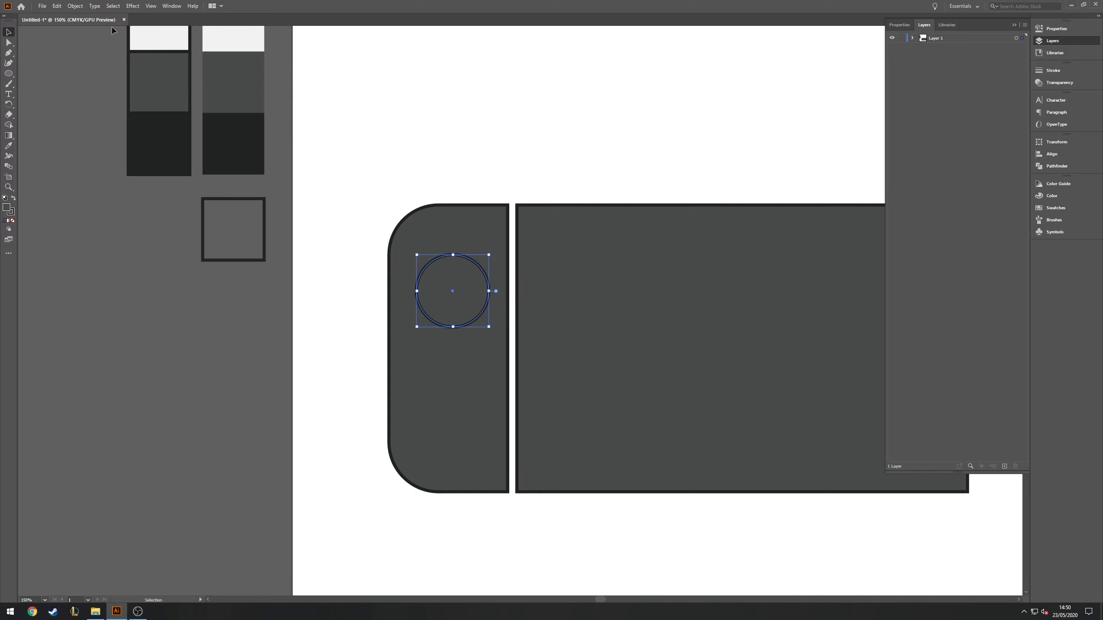
Copy the circle, paste it in place, and remove the outline from one copy.
left_click(911, 39)
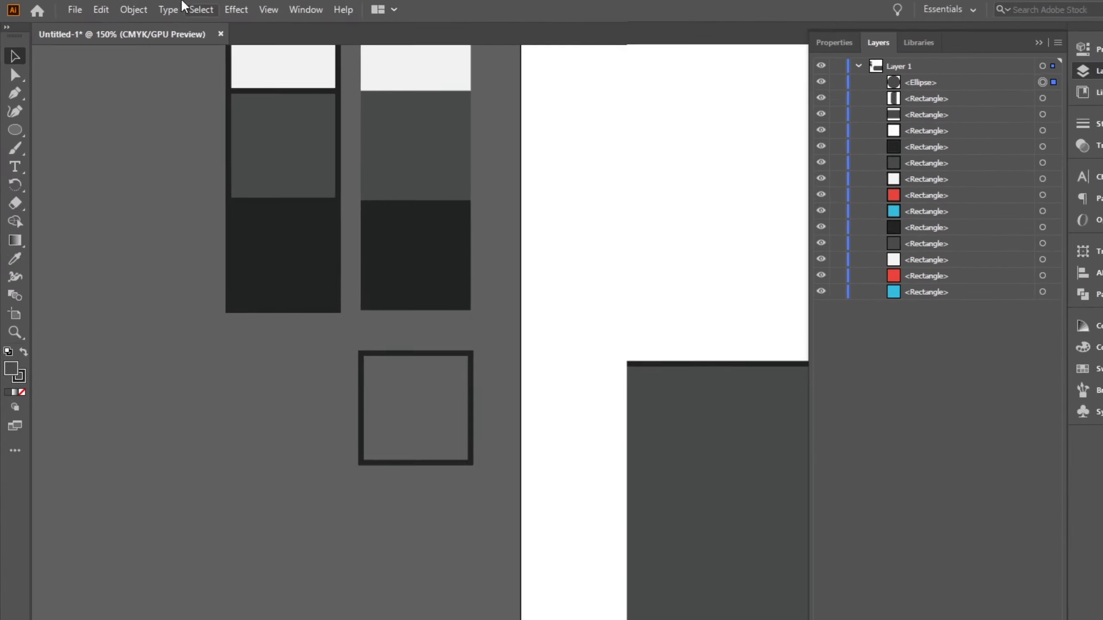
left_click(153, 11)
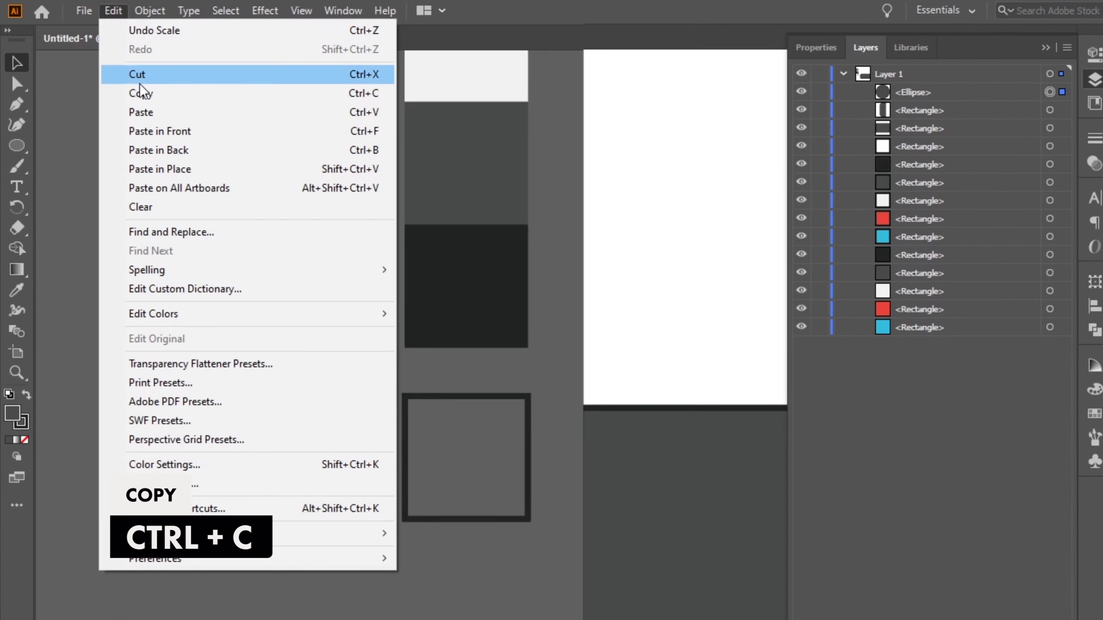
left_click(141, 93)
left_click(113, 11)
left_click(160, 168)
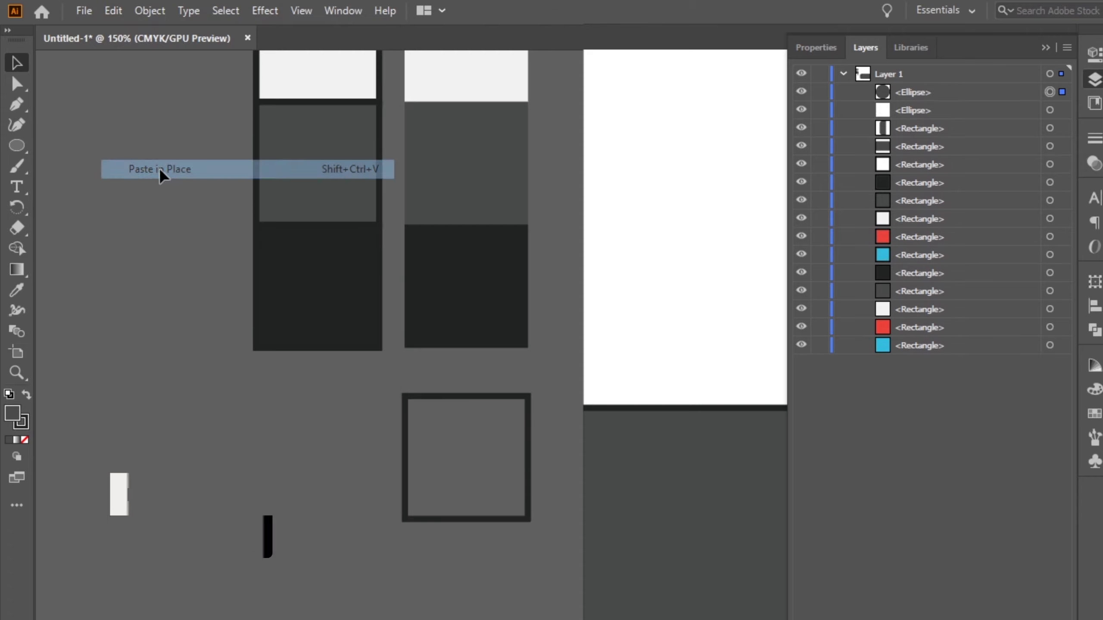
left_click(916, 92)
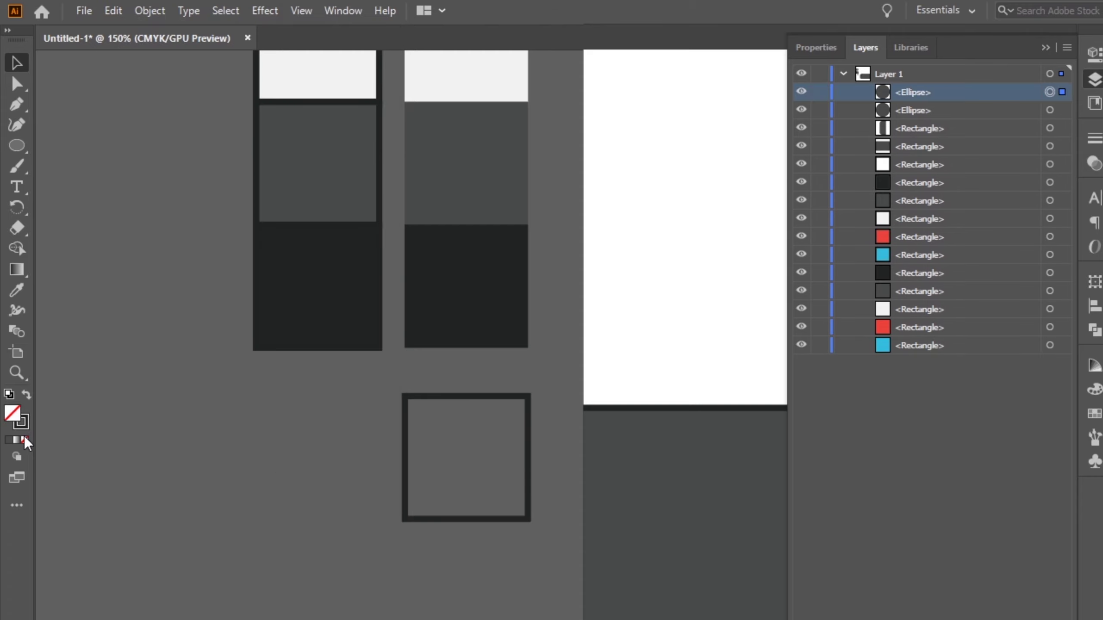
left_click(921, 111)
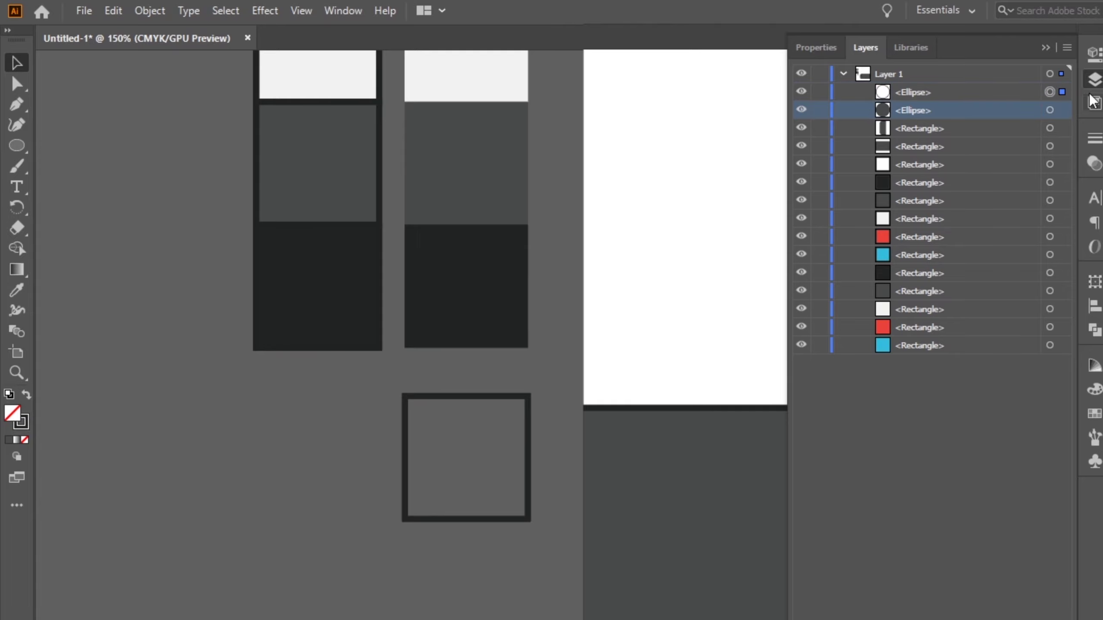
left_click(25, 439)
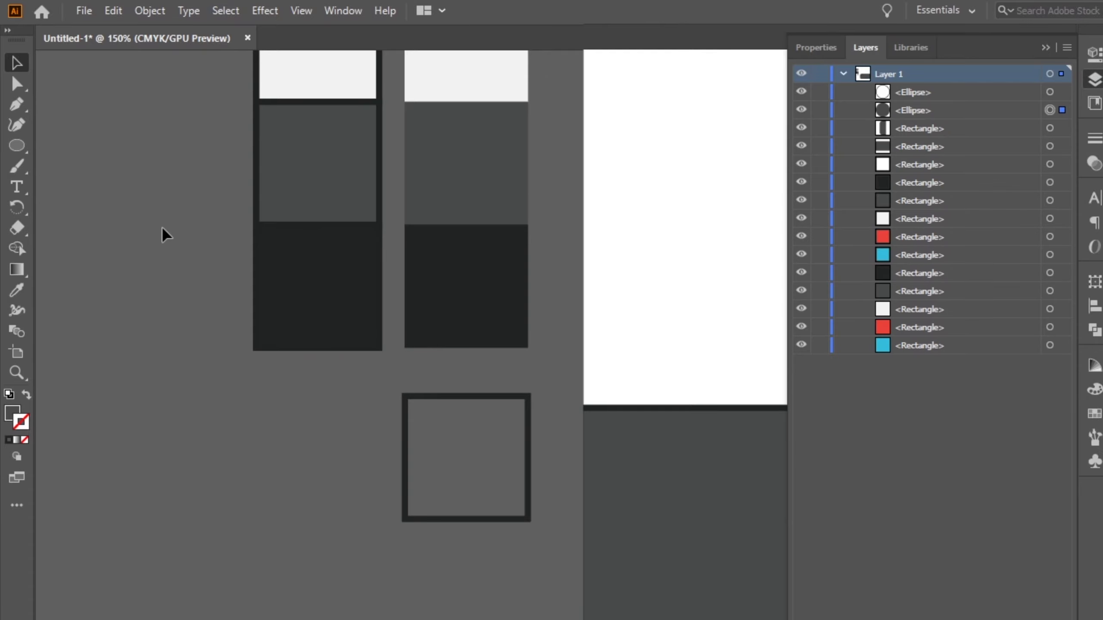
Move the circle copies down below the outlined circle so they overlap.
left_click(908, 108)
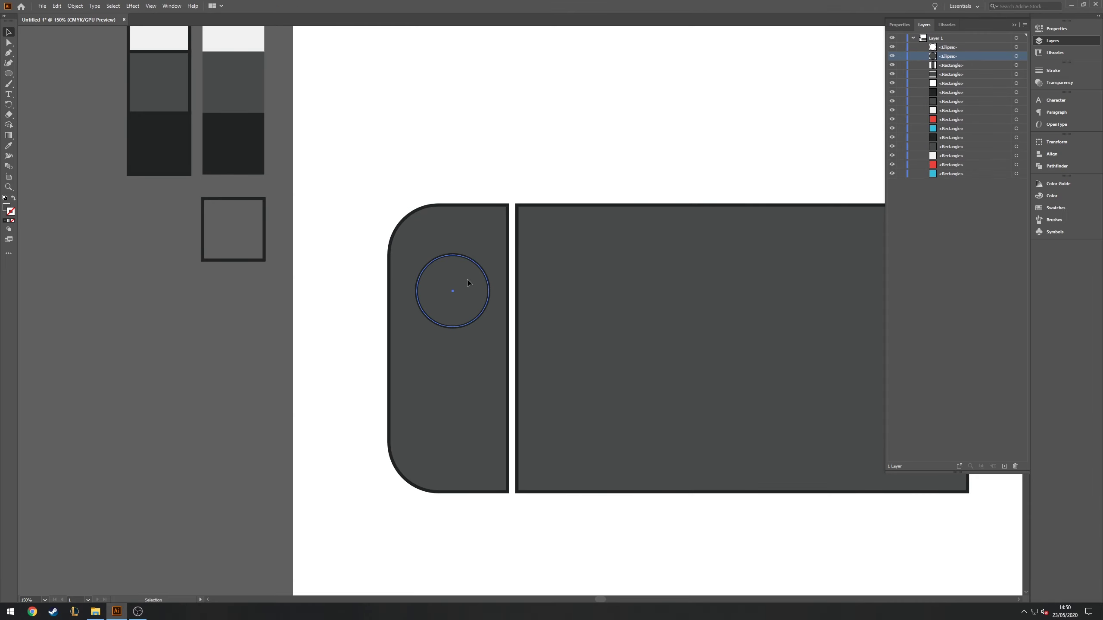
left_click_drag(468, 282, 468, 541)
scroll(525, 571, "down", 5)
left_click_drag(445, 303, 459, 315)
scroll(416, 291, "up", 1)
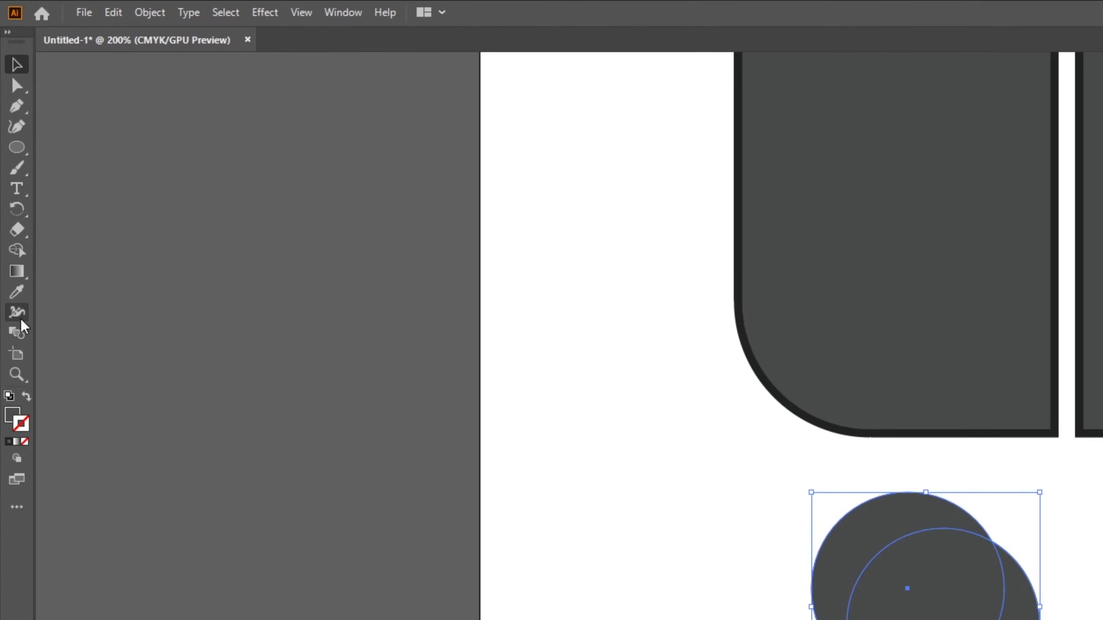
Cut the overlapping circles into a crescent with Shape Builder and fill it #f2f2f2.
left_click(21, 318)
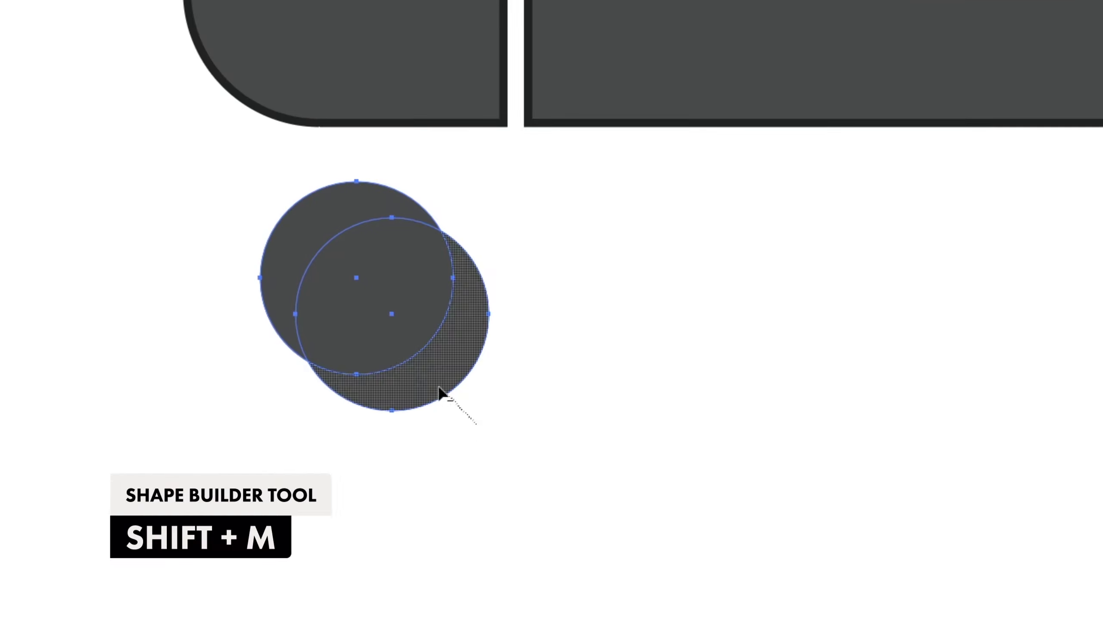
left_click_drag(476, 424, 353, 299)
key("v")
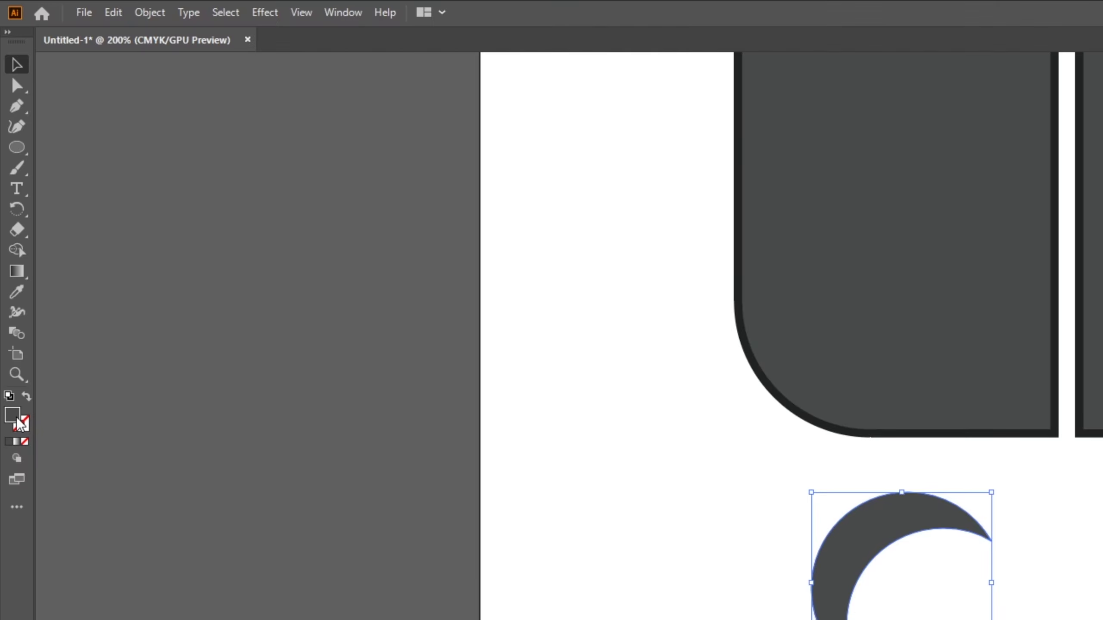
double_click(17, 419)
type("f2f2f2")
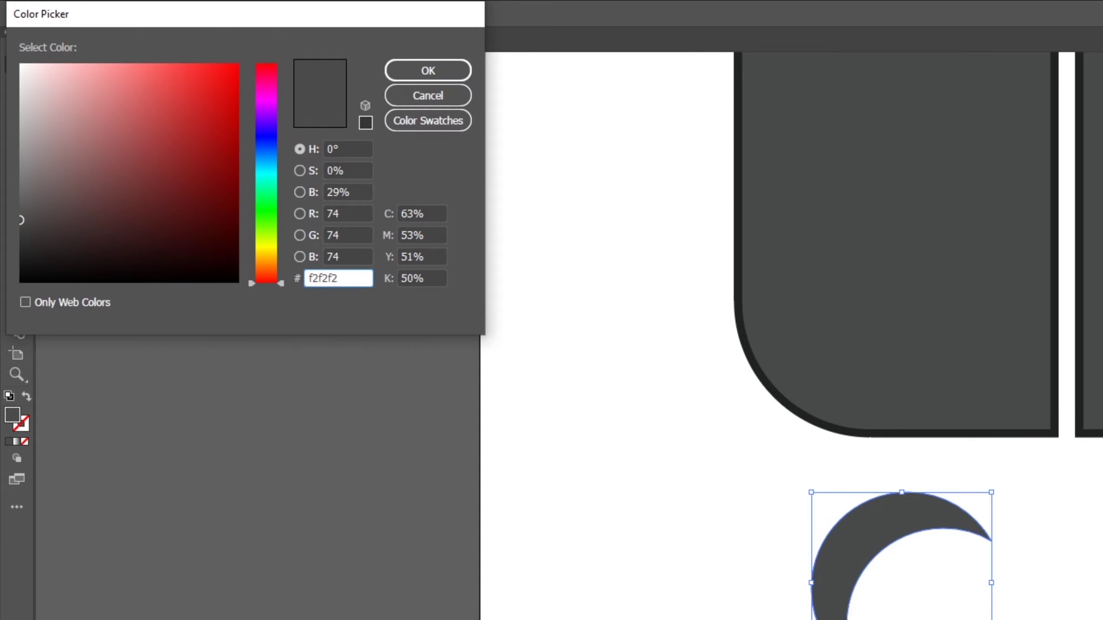
key("Return")
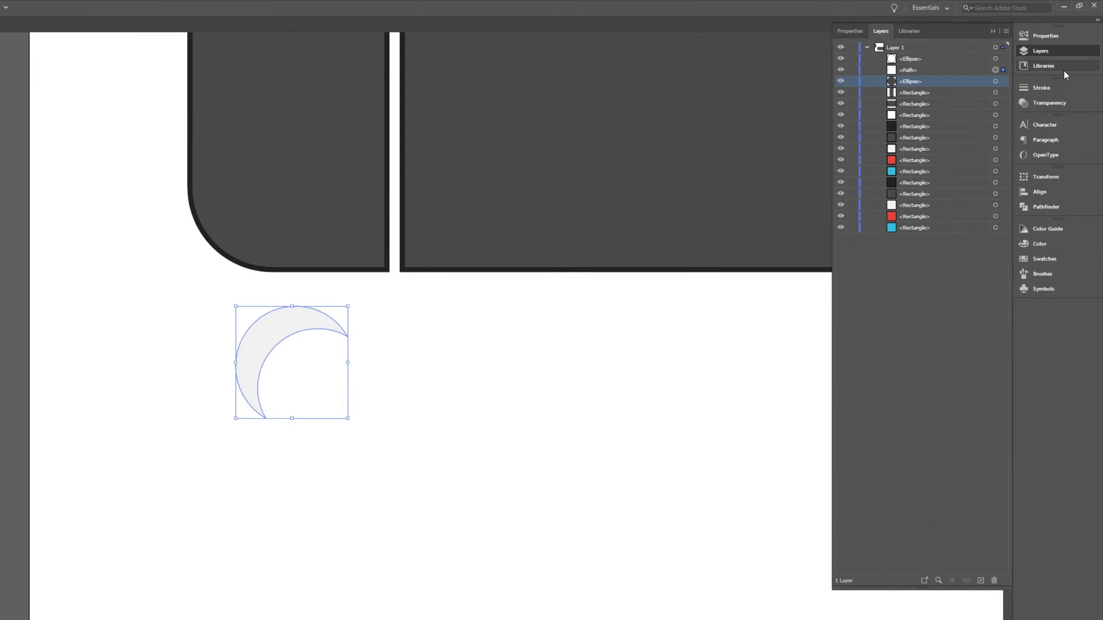
Set the crescent to 20% opacity and move it onto the top circle button.
left_click(1018, 165)
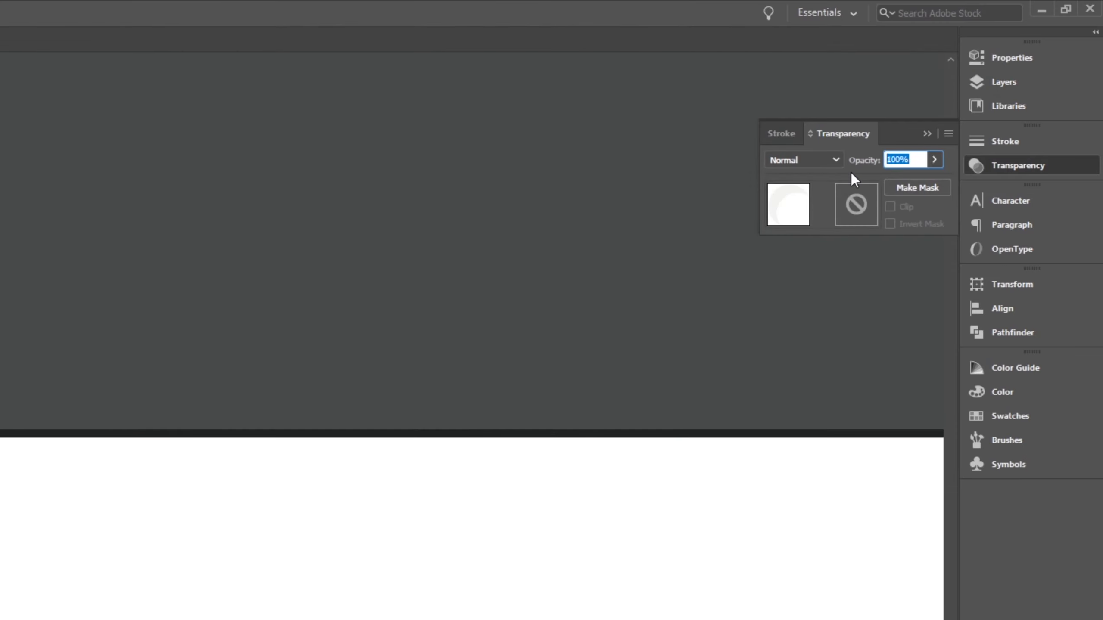
type("20")
key("Return")
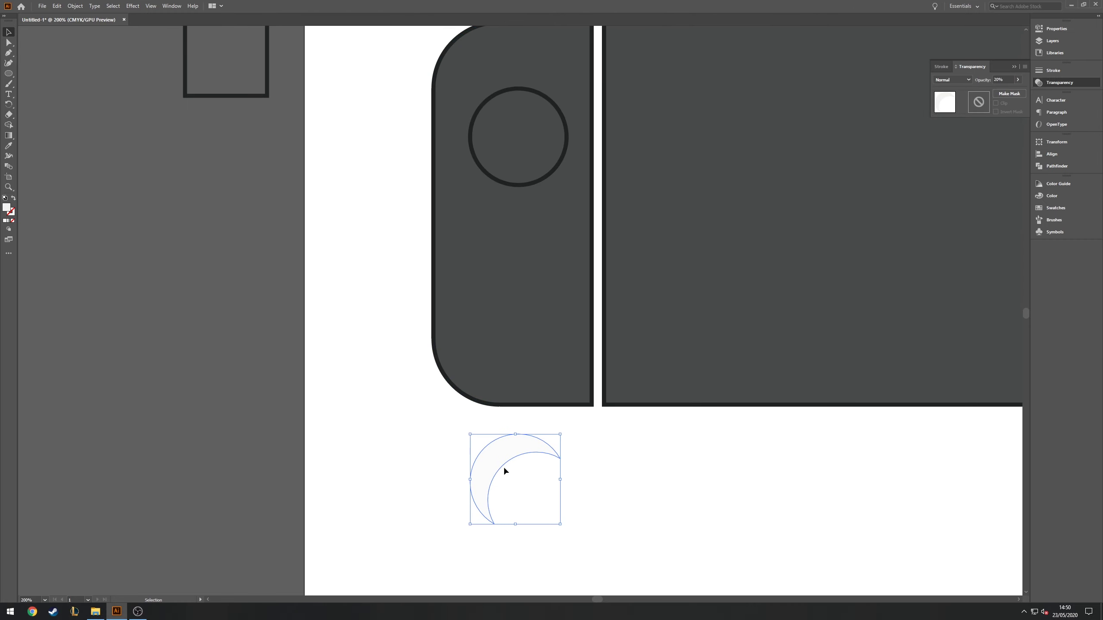
left_click_drag(486, 478, 485, 133)
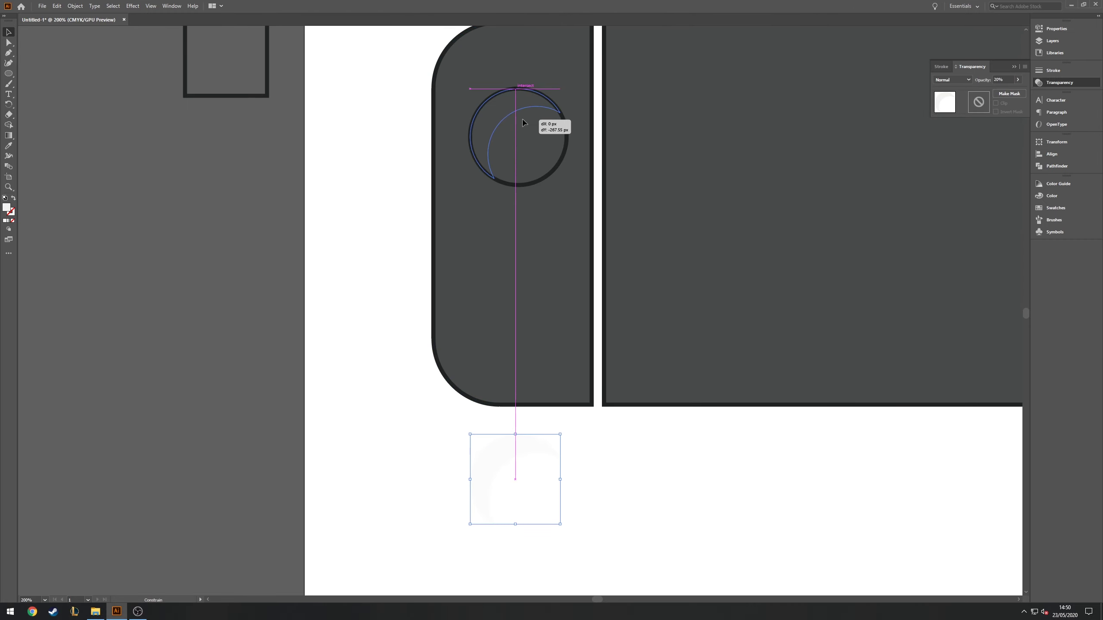
left_click(360, 176)
scroll(373, 200, "up", 2)
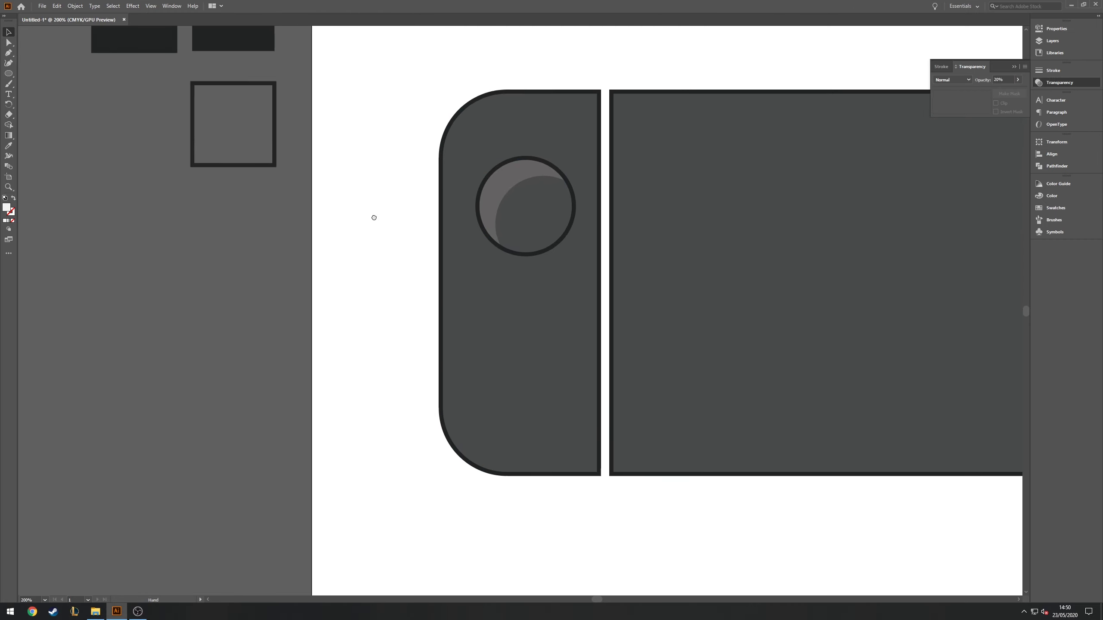
Paste a smaller copy of the button circle in place with a dashed outline.
left_click(553, 253)
key("ctrl+c")
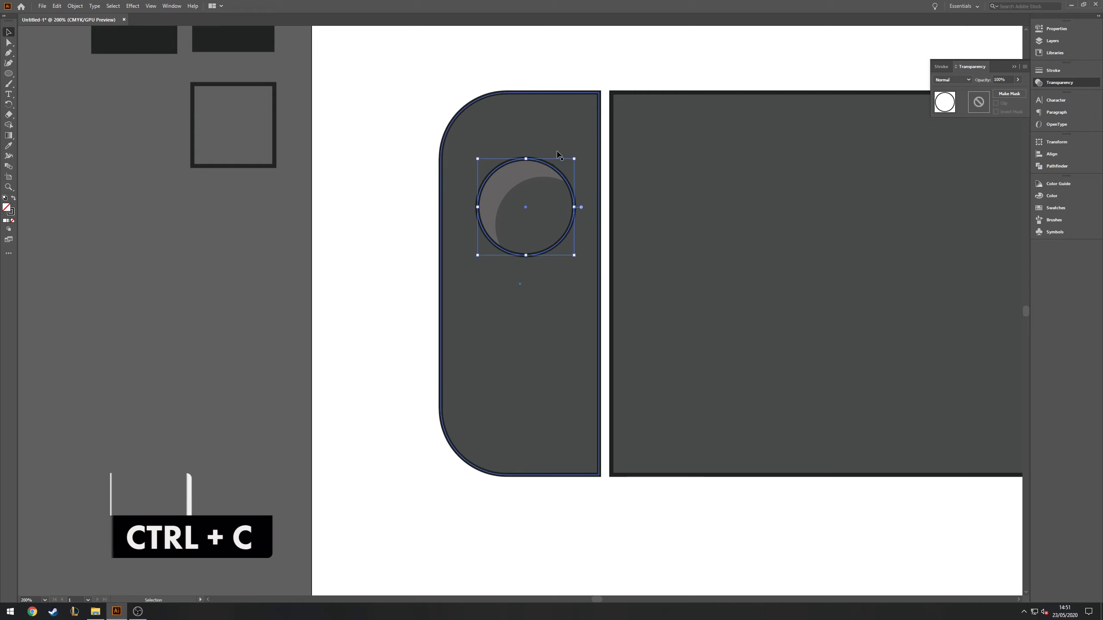
key("ctrl+shift+v")
left_click_drag(574, 158, 561, 172)
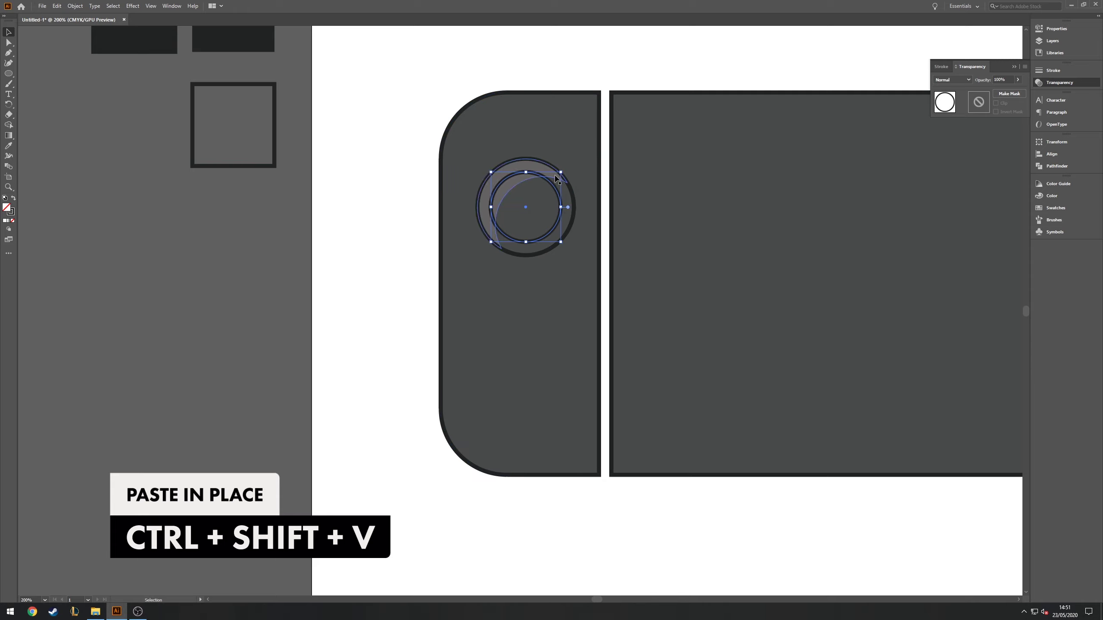
left_click(1040, 71)
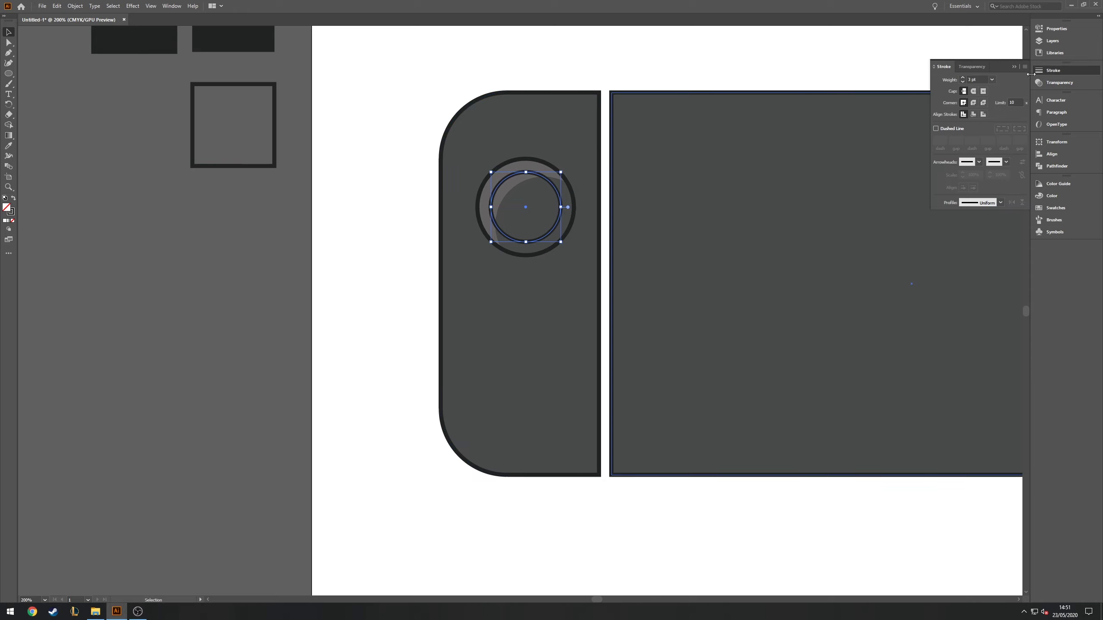
left_click(935, 129)
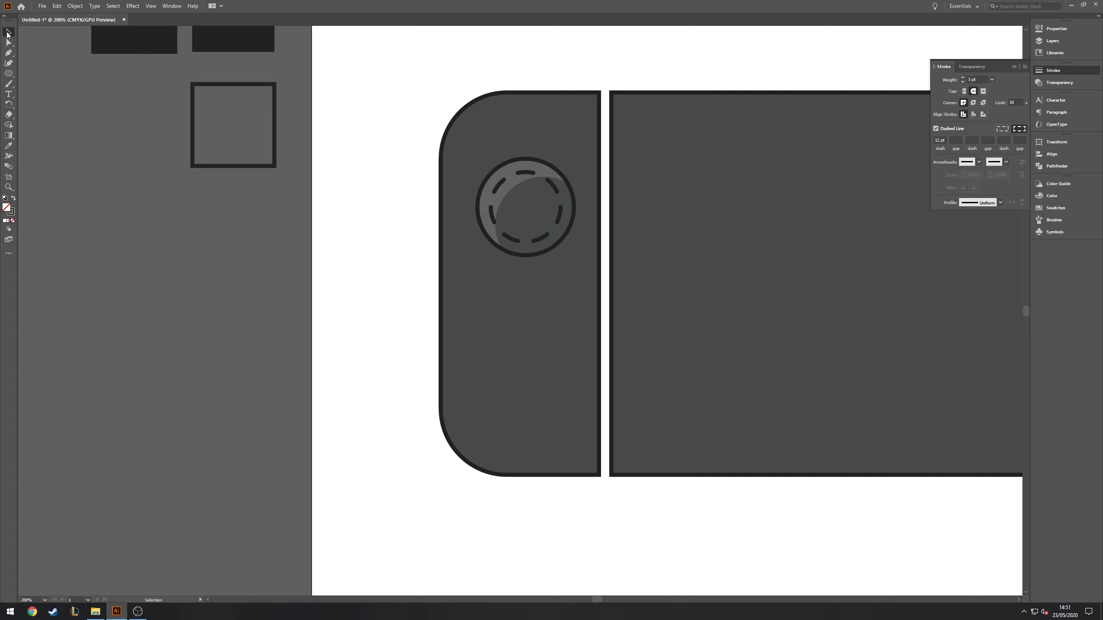
Group the button circle, glare crescent and dashed ring.
left_click(494, 132)
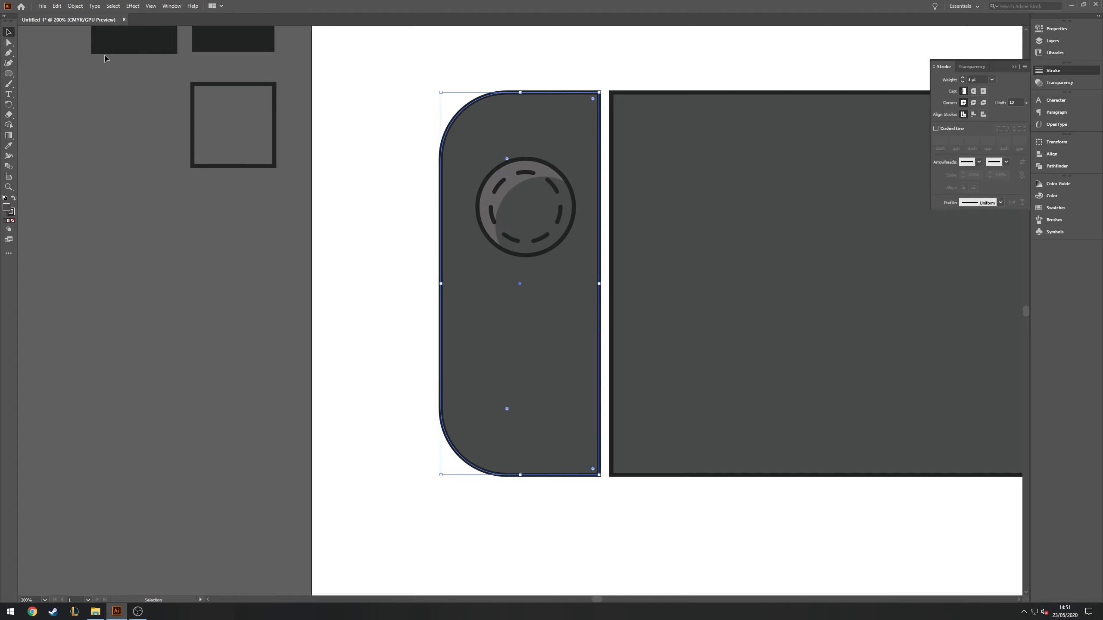
left_click(544, 169)
key("ctrl+g")
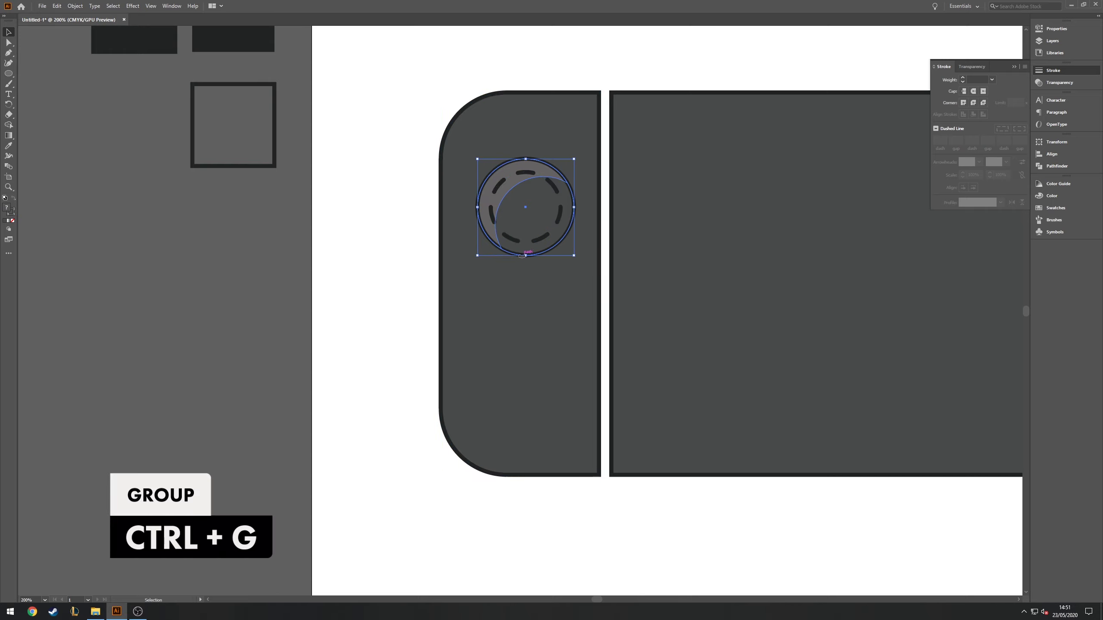
Copy the button straight down and scale it into a small button.
left_click_drag(522, 254, 522, 365)
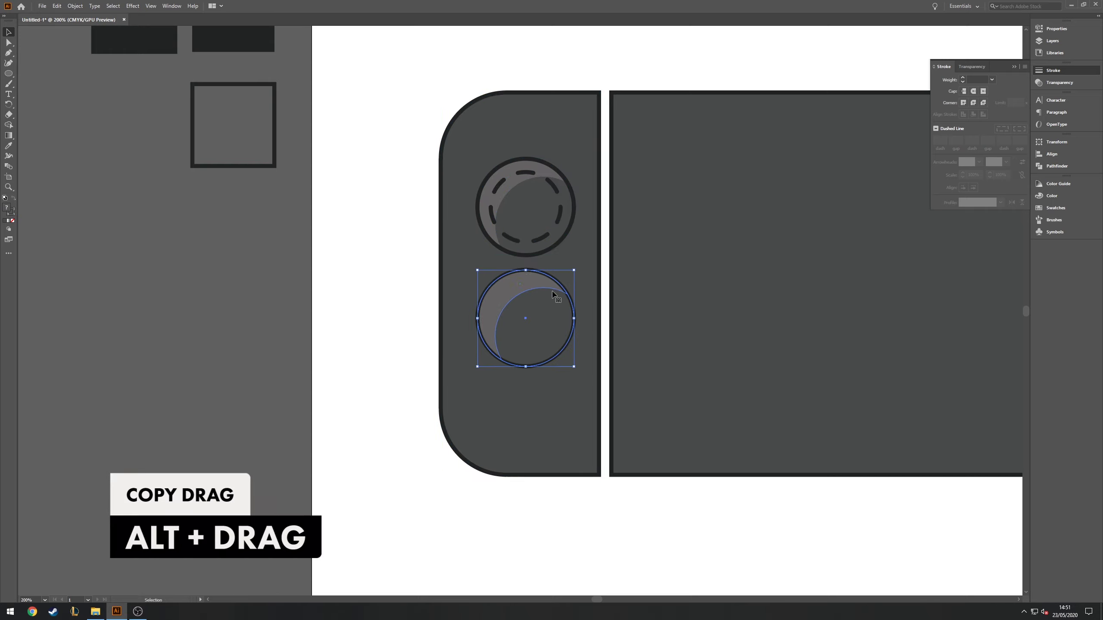
mouse_move(573, 270)
left_mouse_down()
mouse_move(527, 305)
mouse_move(541, 282)
left_mouse_up()
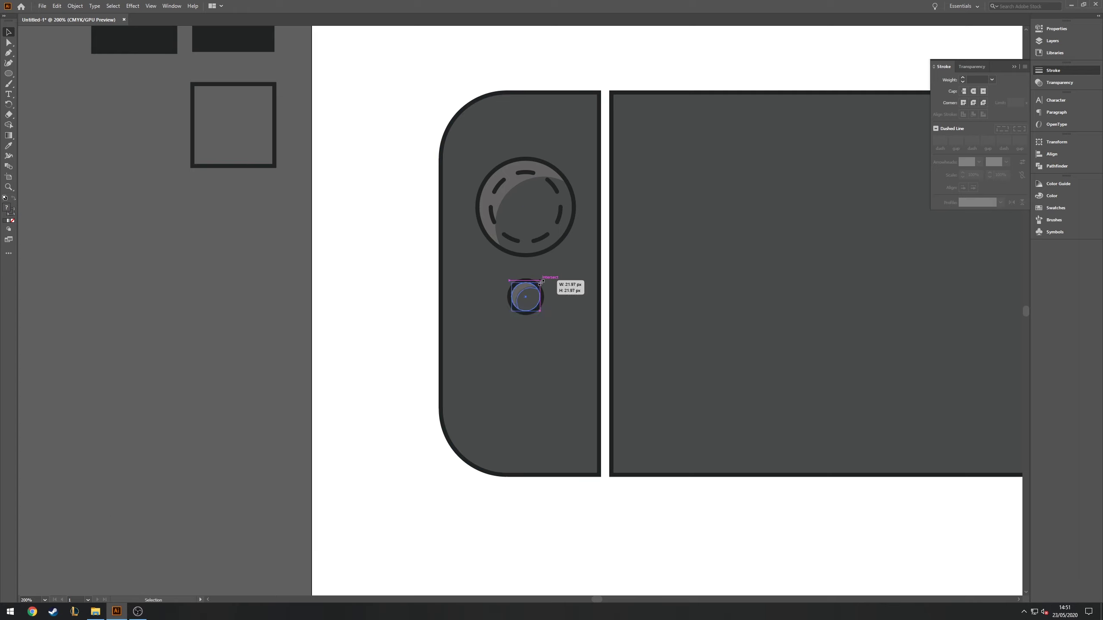
left_click(394, 286)
left_click(533, 304)
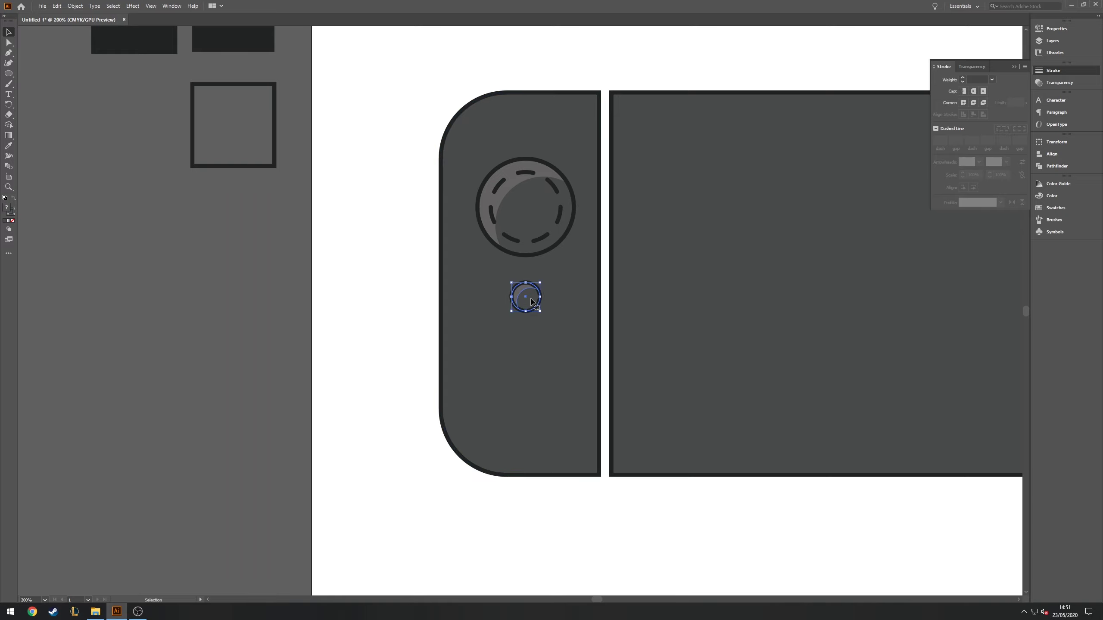
scroll(533, 302, "up", 3)
scroll(517, 295, "down", 1)
Make a third small button below and distribute the three evenly in a column.
mouse_move(522, 232)
left_mouse_down()
mouse_move(522, 376)
mouse_move(521, 307)
left_mouse_up()
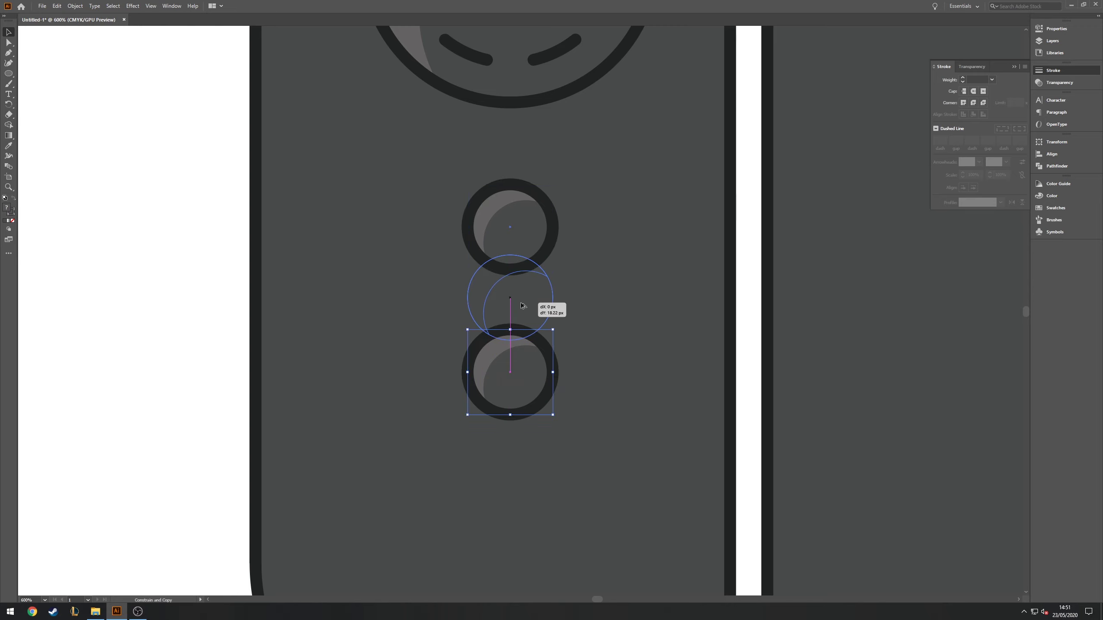
left_click(516, 377, "shift")
left_click(516, 226, "shift")
left_click(1051, 154)
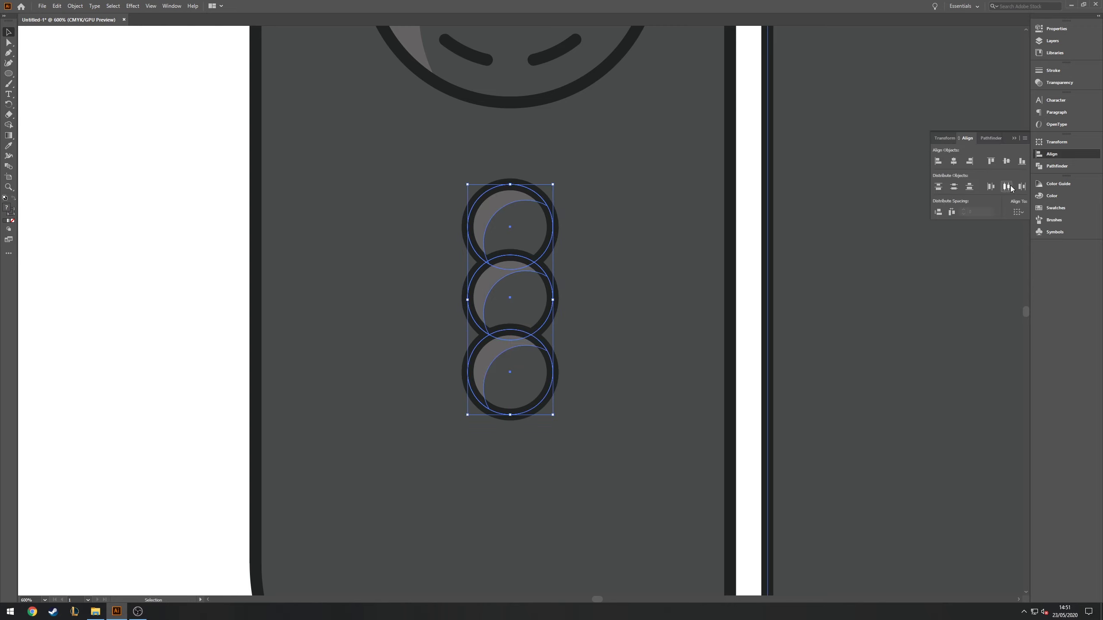
left_click(1018, 212)
Move the middle button left, copy it right, and adjust all four into a diamond.
left_click(547, 310)
mouse_move(548, 309)
left_mouse_down()
mouse_move(446, 309)
mouse_move(644, 309)
left_mouse_up()
left_click(590, 332)
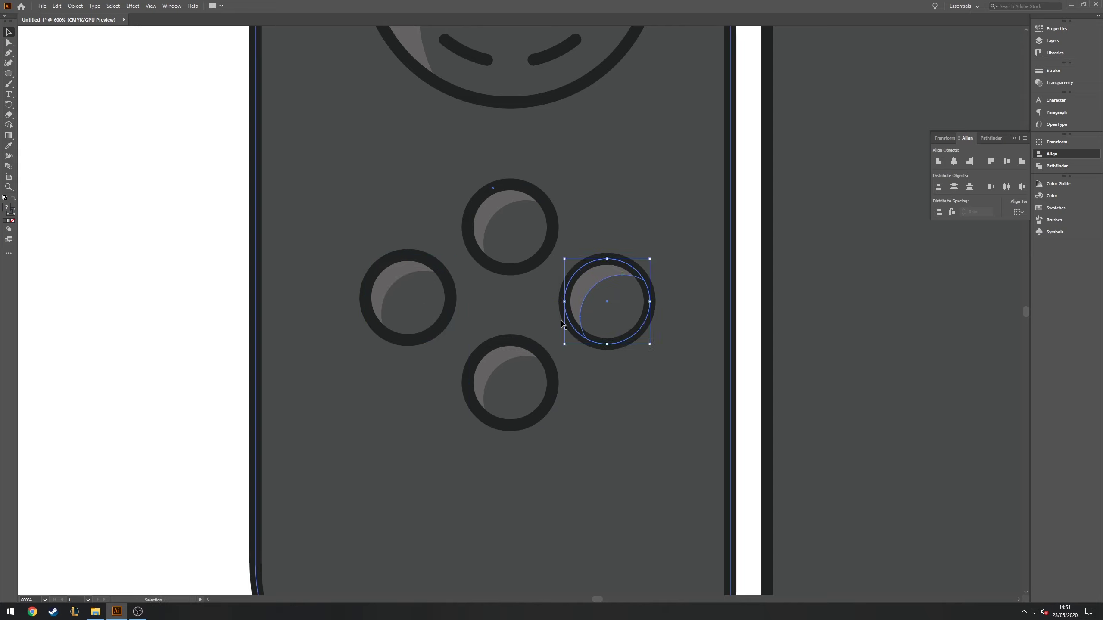
left_click(428, 330, "shift")
left_click_drag(427, 330, 428, 336)
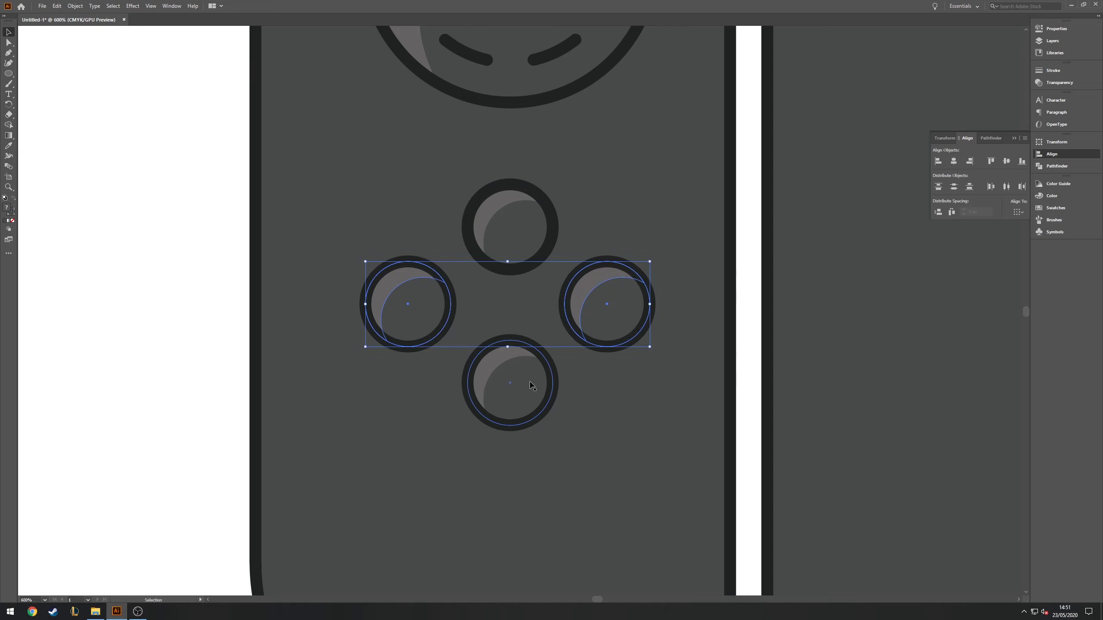
left_click_drag(532, 385, 533, 397)
left_click_drag(521, 234, 520, 226)
left_click_drag(612, 305, 607, 305)
left_click_drag(429, 316, 435, 316)
scroll(182, 294, "down", 1)
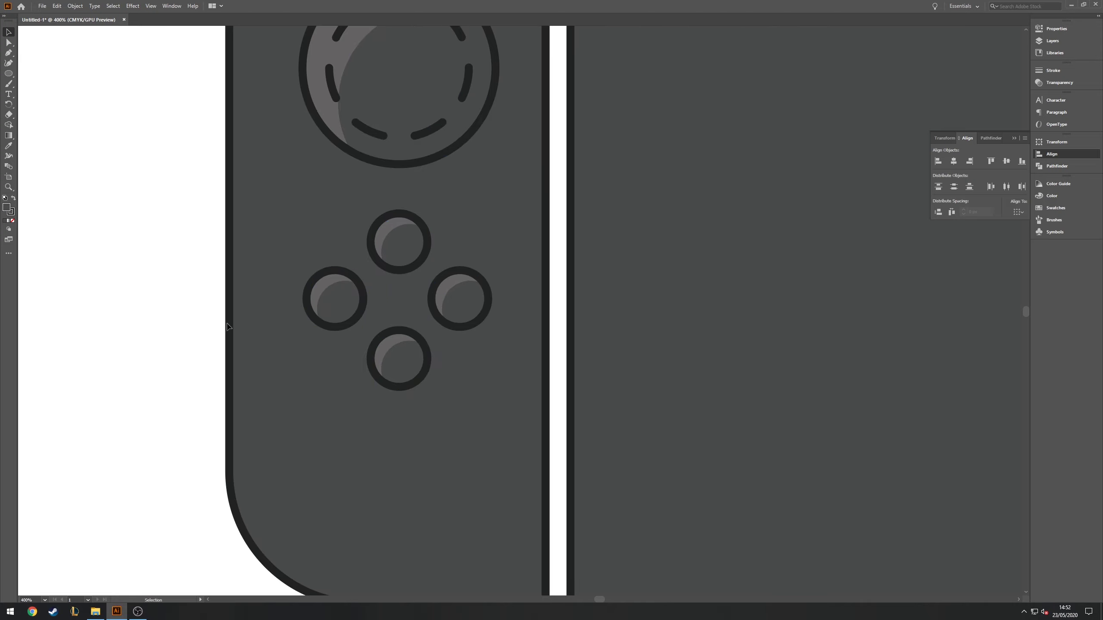
scroll(227, 327, "up", 1)
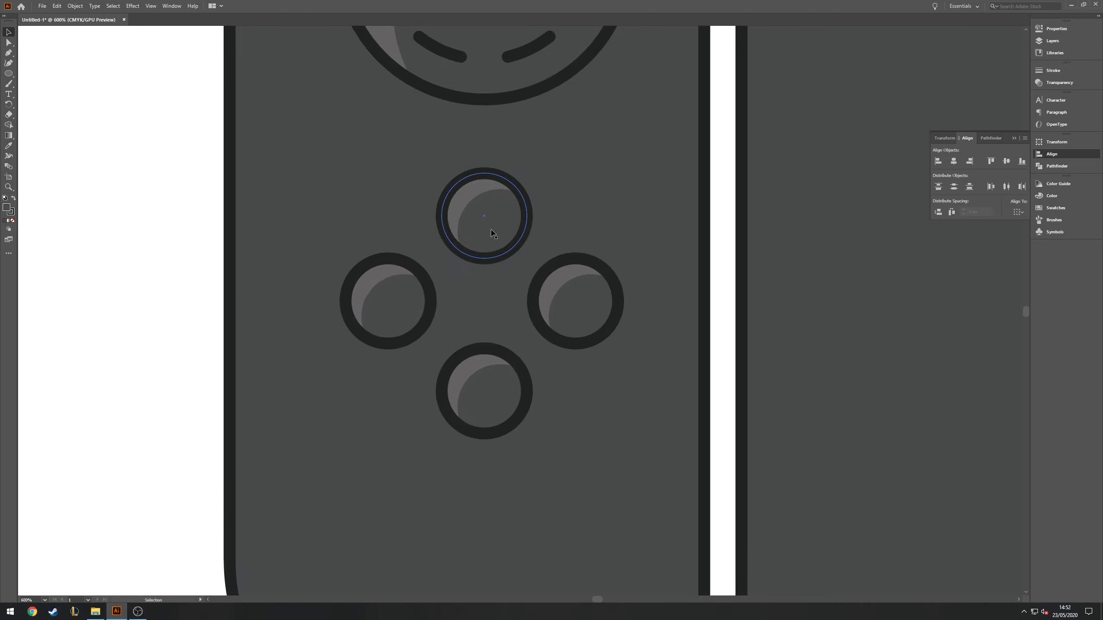
scroll(482, 215, "up", 2)
Draw a square at the top button with #f2f2f2 fill and a light outline.
right_click(16, 144)
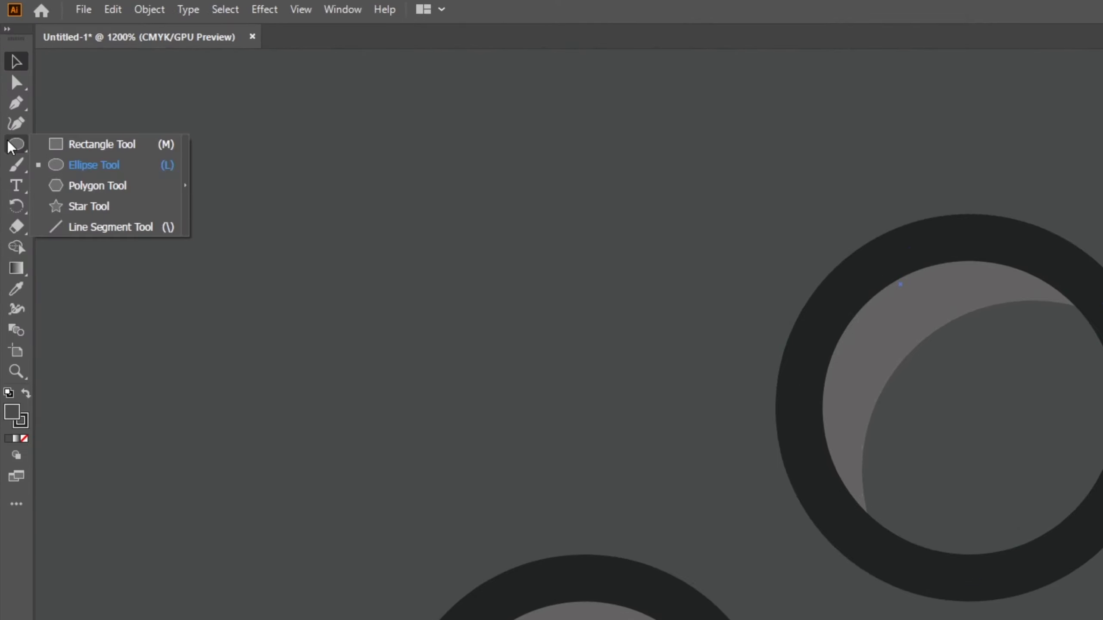
left_click(87, 146)
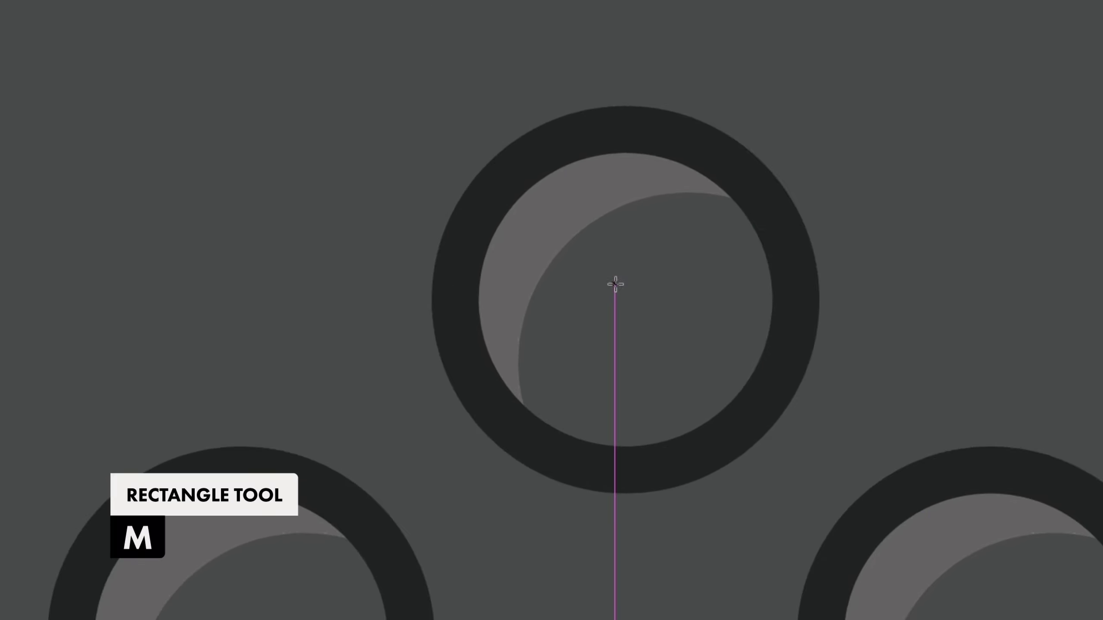
left_click_drag(614, 284, 653, 246)
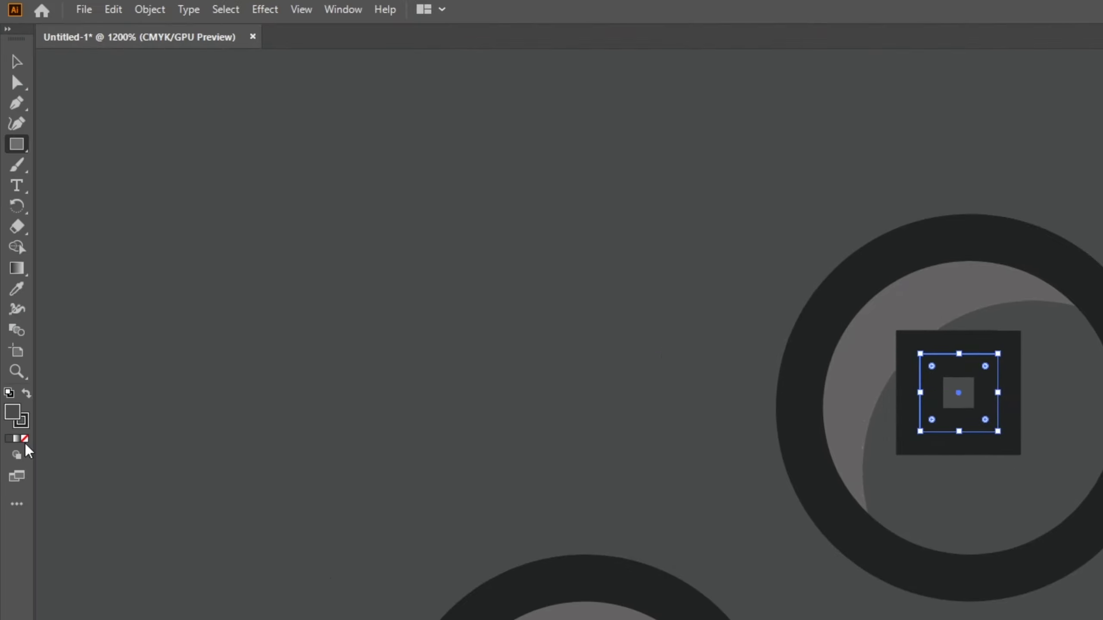
double_click(15, 413)
type("f2f2f2")
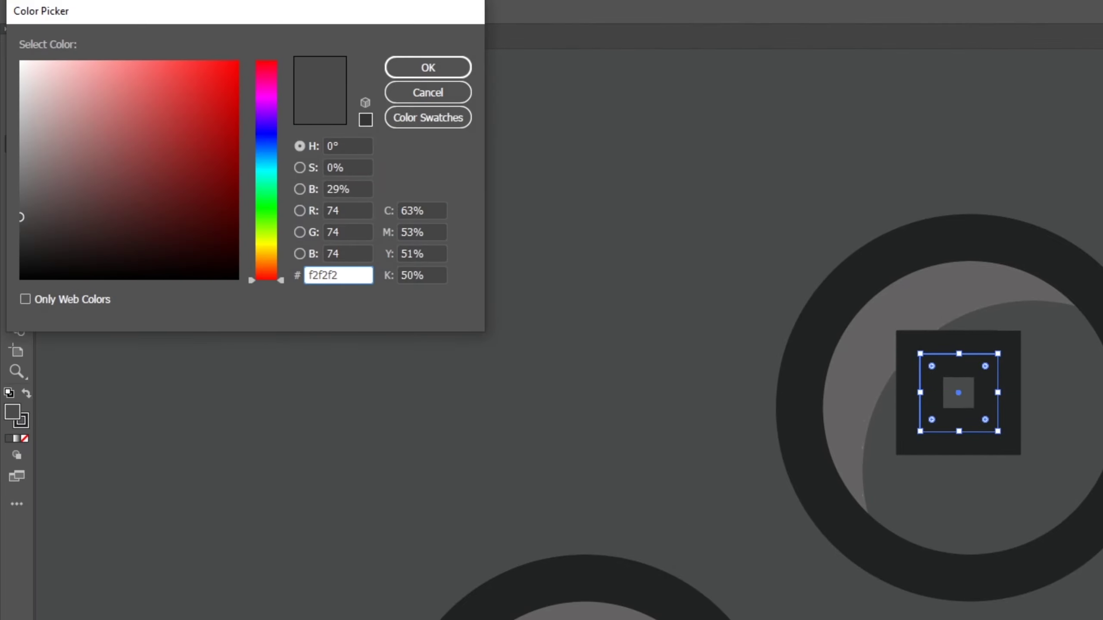
key("Return")
double_click(23, 423)
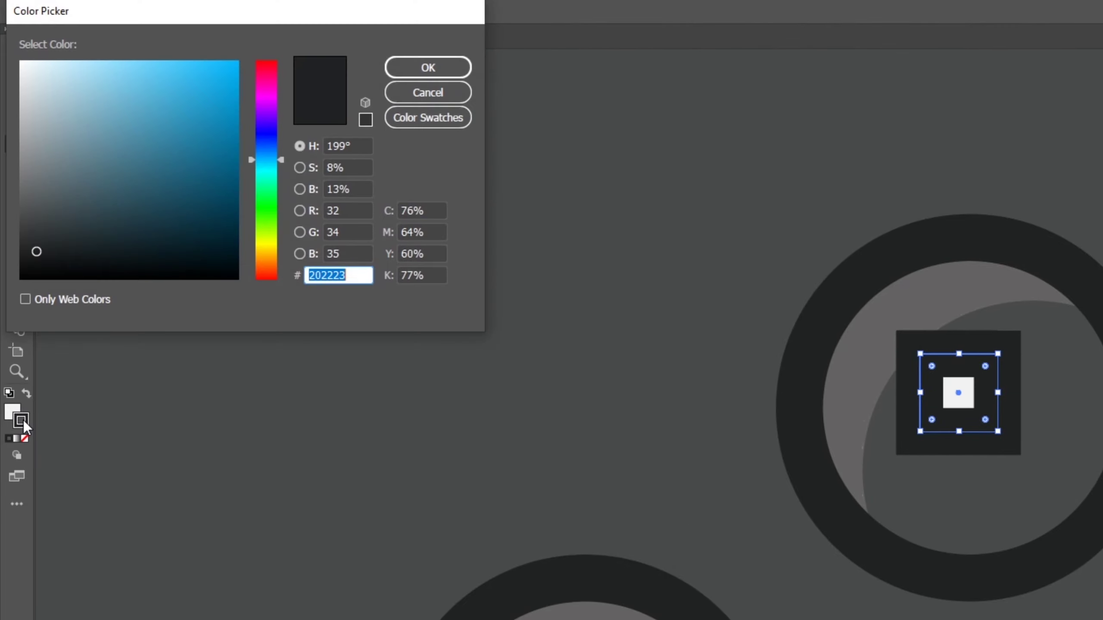
key("Return")
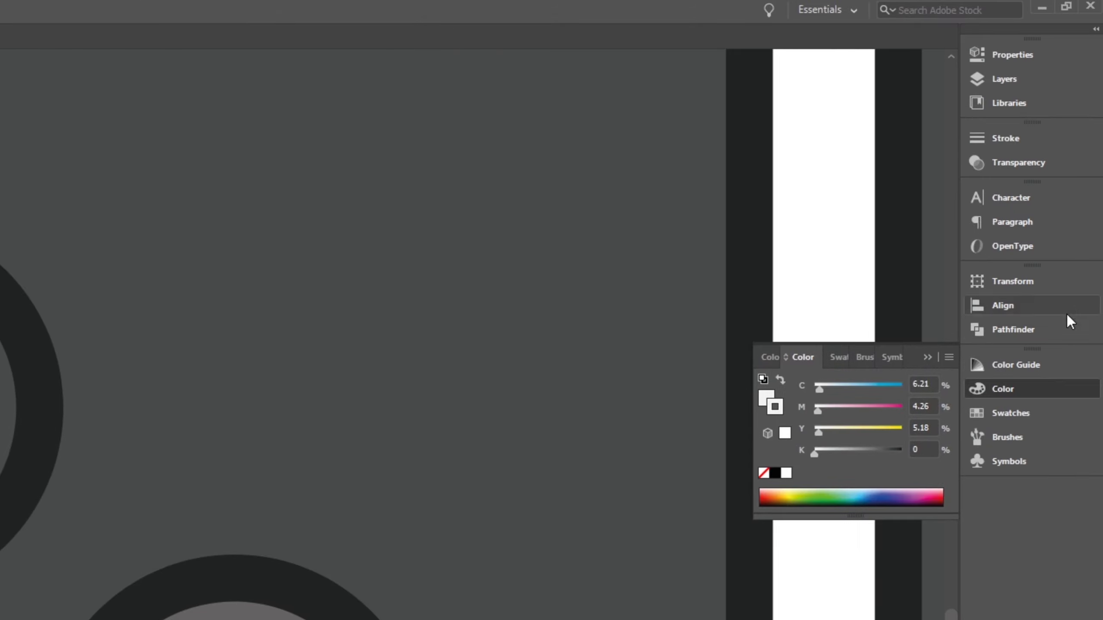
Give the square round caps and corners, then delete a corner to make a triangle.
left_click(1057, 304)
left_click(1020, 139)
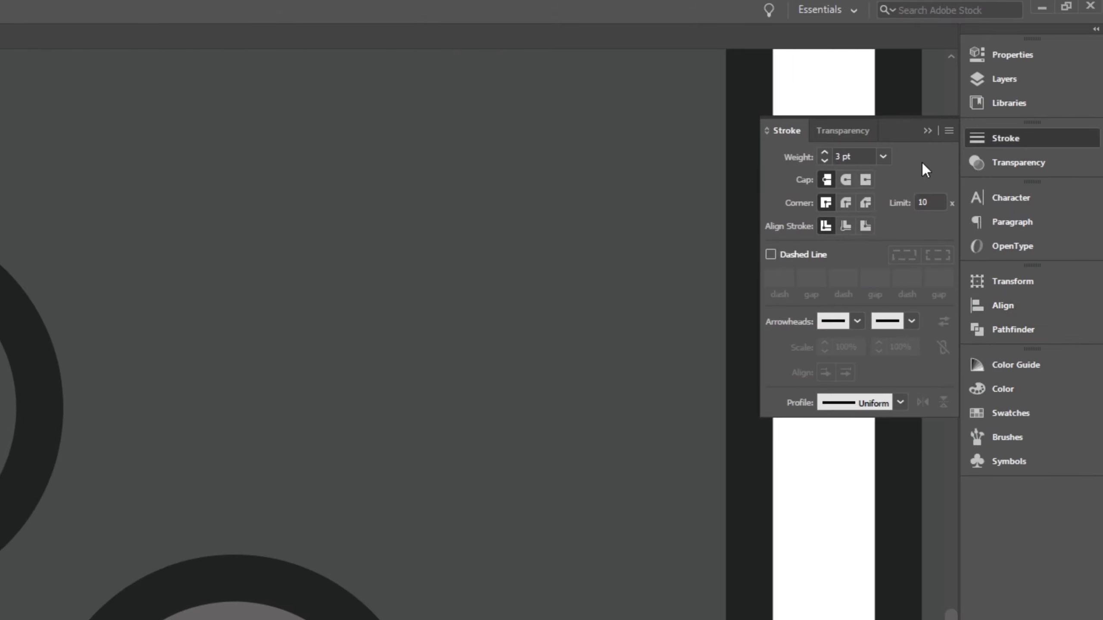
left_click(845, 203)
left_click(845, 179)
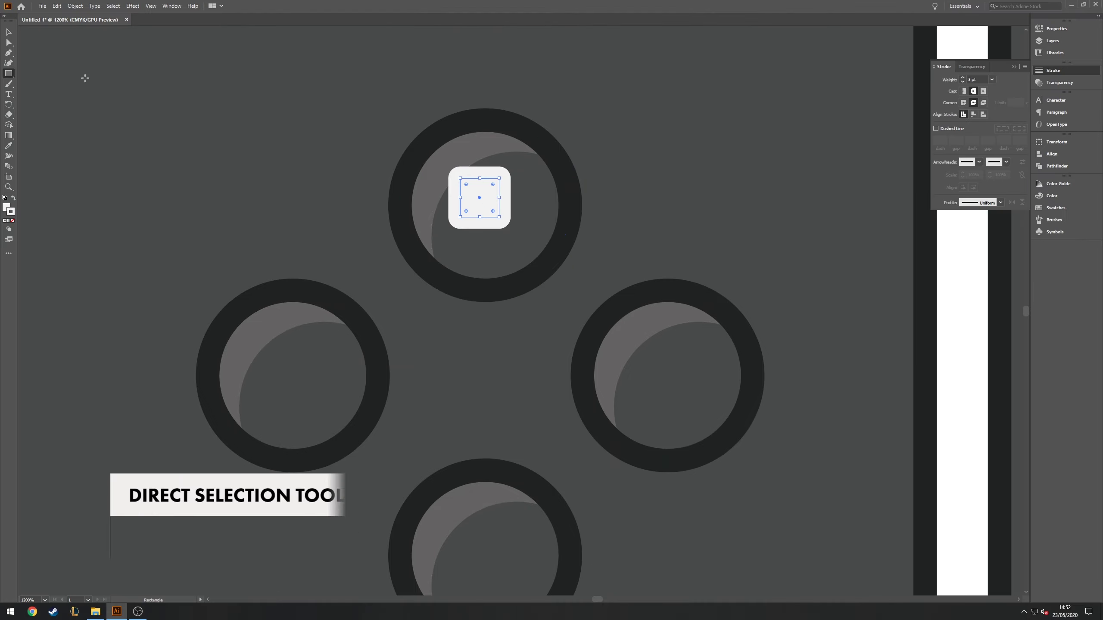
key("a")
left_click(459, 217)
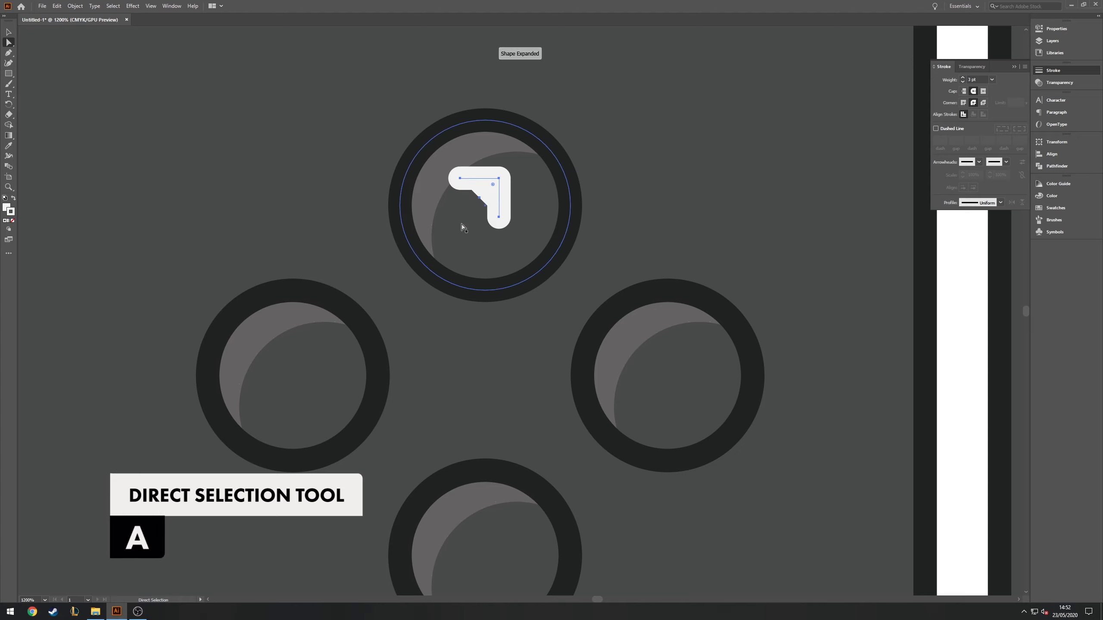
key("Delete")
key("p")
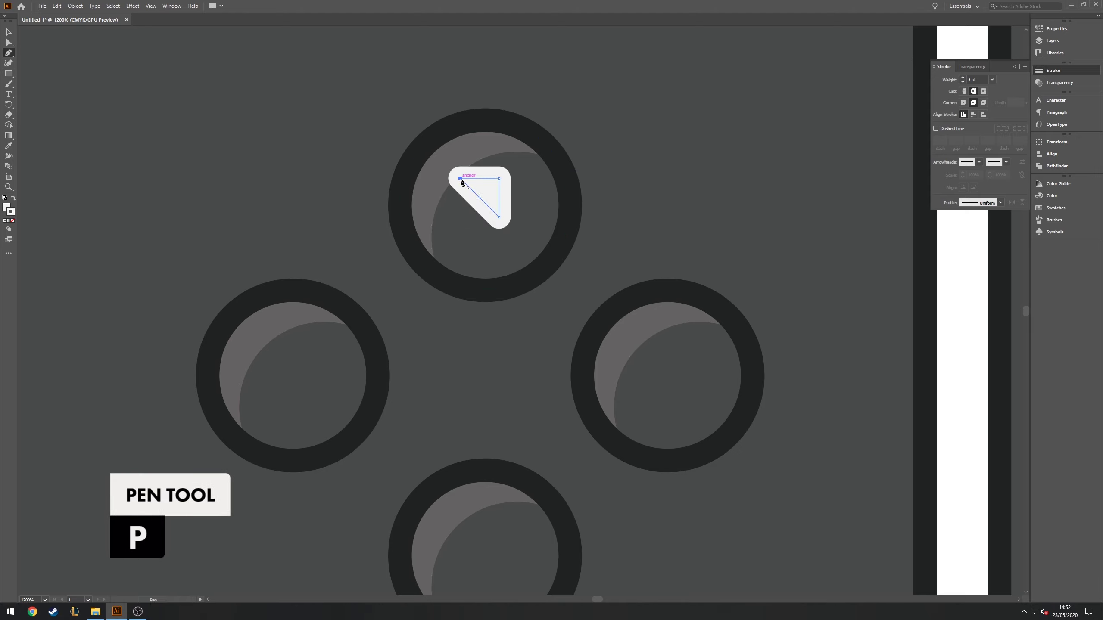
left_click(460, 178)
key("v")
Rotate the triangle upward, centre it in the top ring, and copy it into the bottom ring.
left_click_drag(503, 220, 540, 194)
left_click(569, 222, "shift")
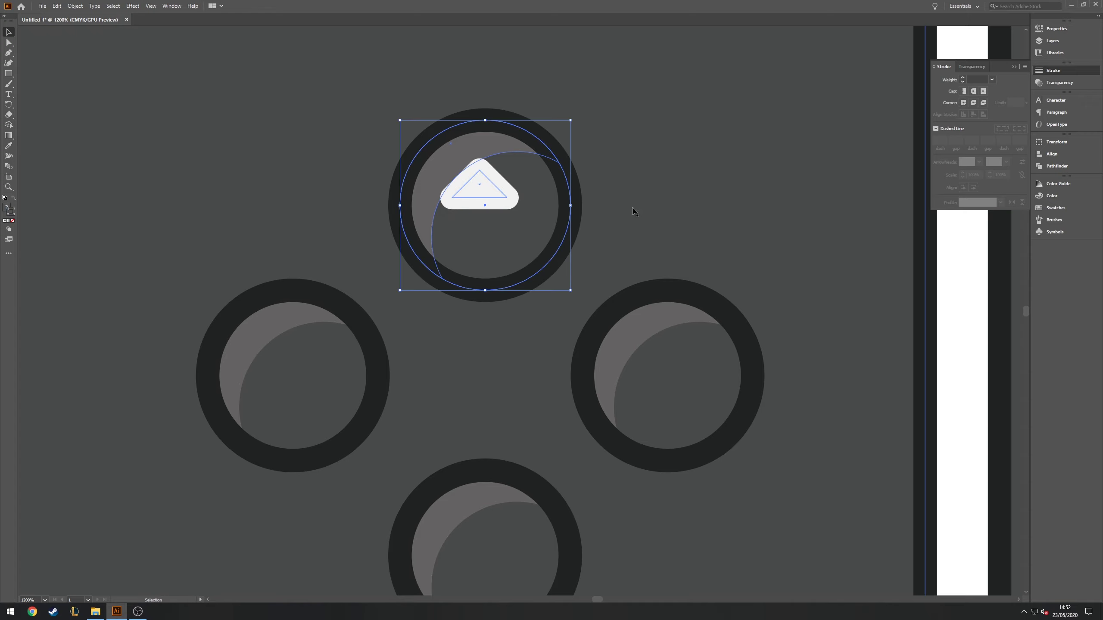
left_click(569, 243, "shift")
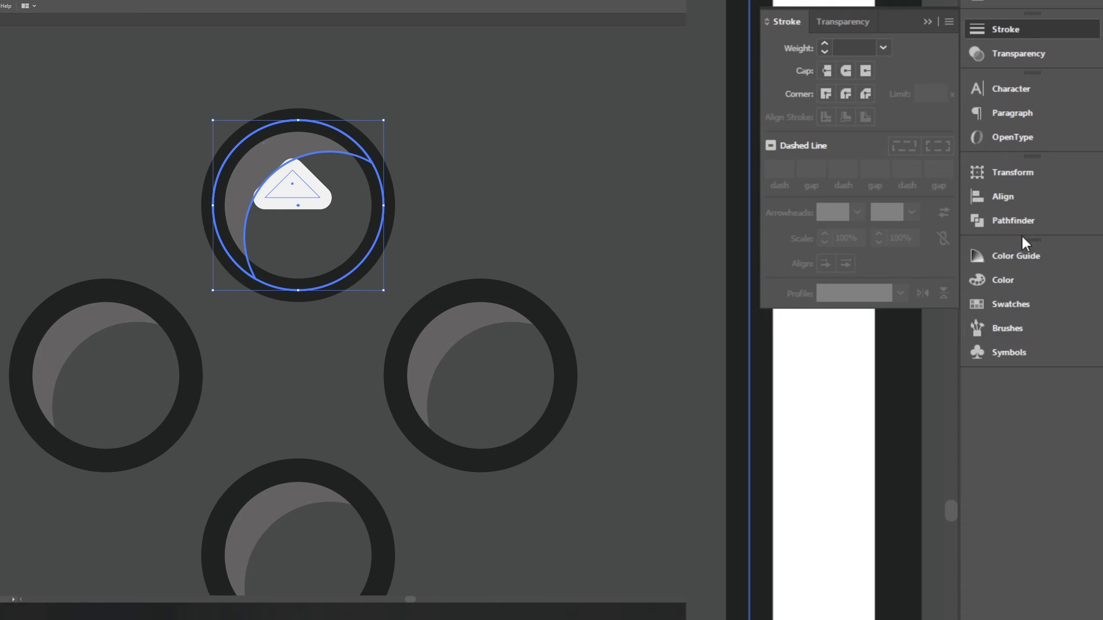
left_click(1002, 197)
left_click(806, 211)
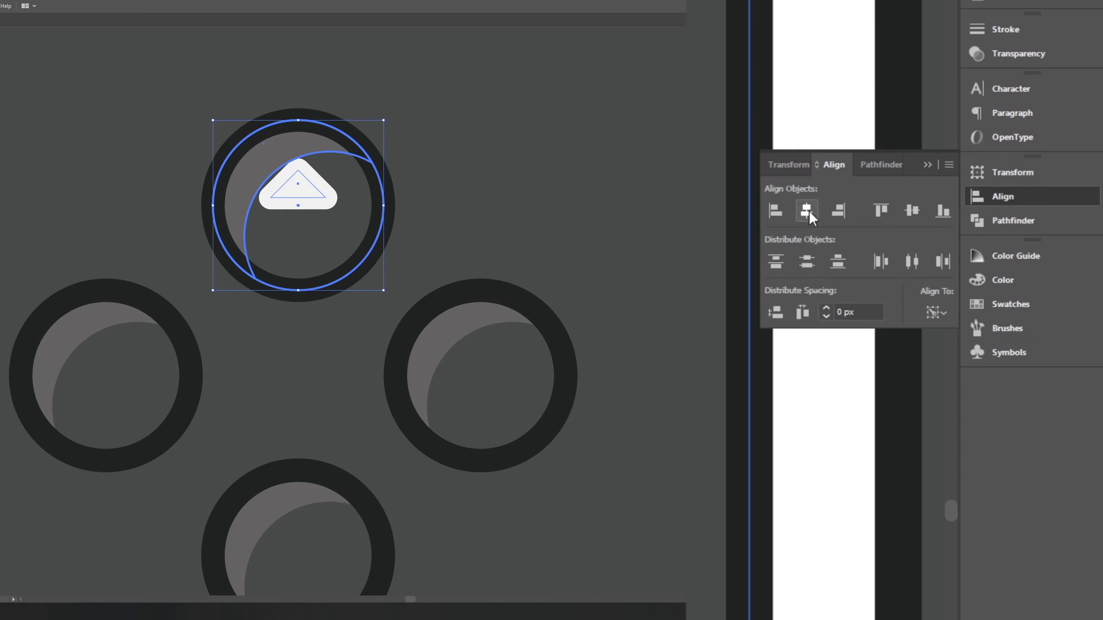
left_click(911, 210)
left_click_drag(333, 143, 345, 503)
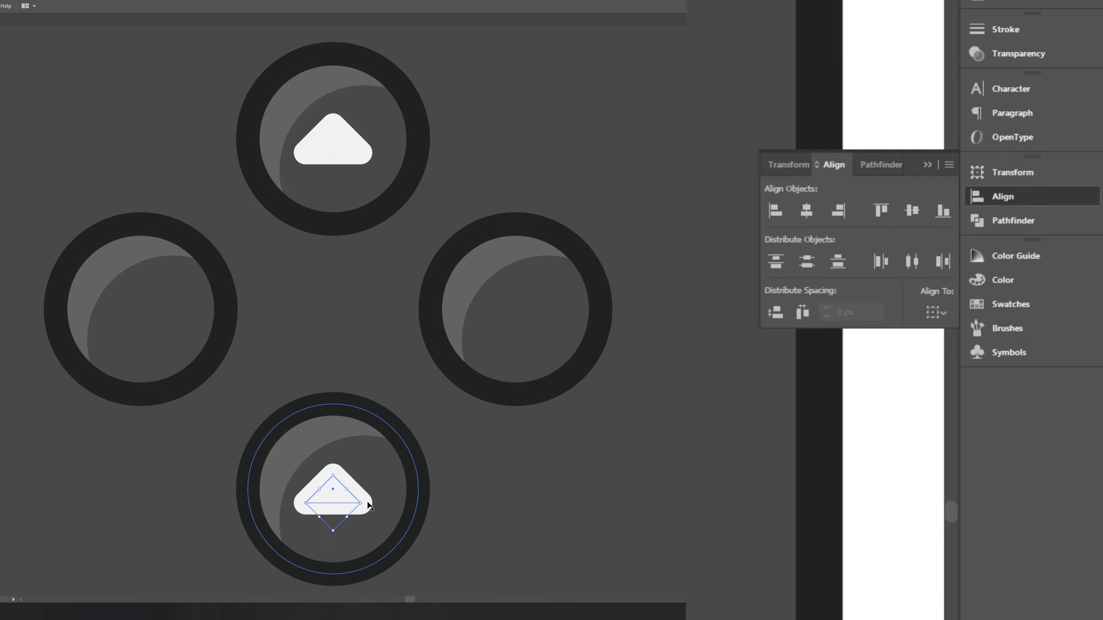
Rotate the bottom triangle to point down and centre it in the bottom ring.
left_click_drag(338, 446, 260, 500)
left_click(253, 494, "shift")
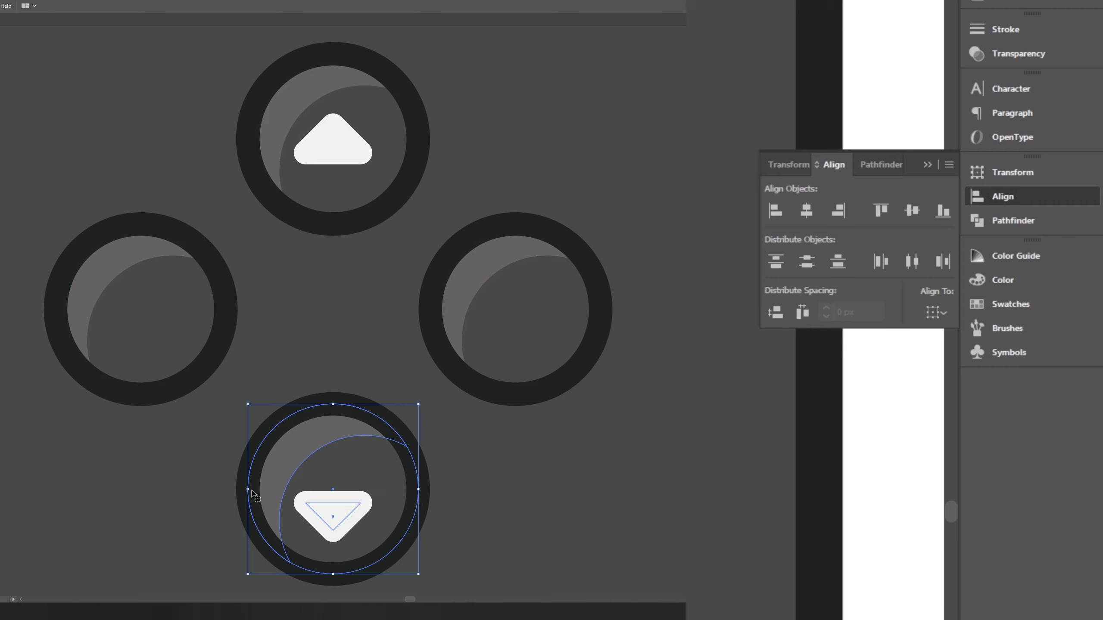
left_click(253, 473)
left_click(873, 217)
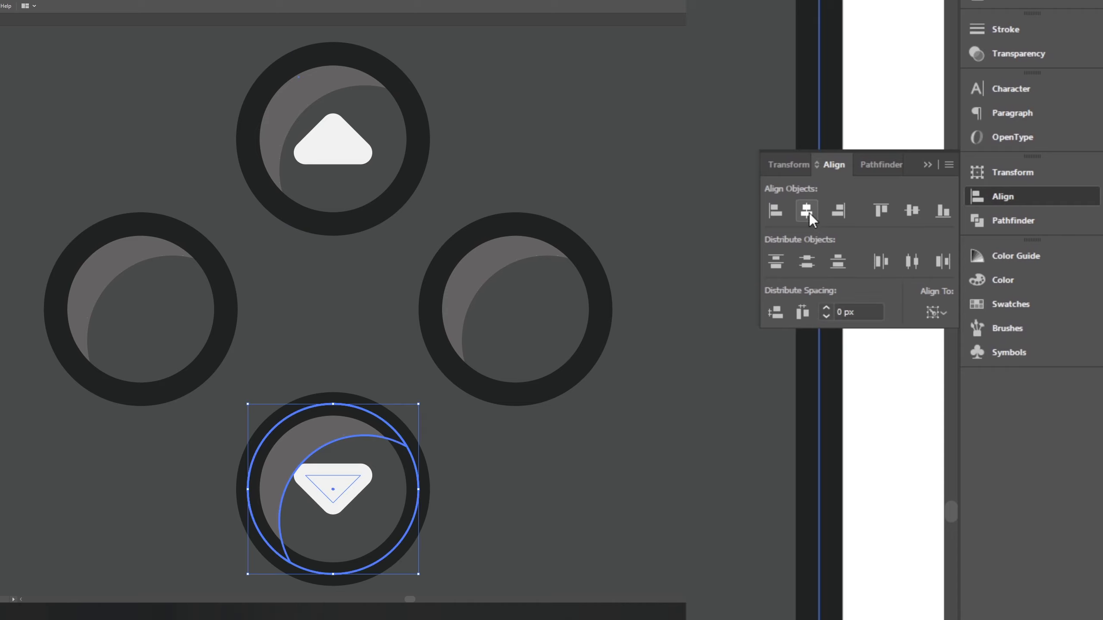
left_click(483, 455)
Copy the down arrow into the right ring and centre it there.
mouse_move(352, 483)
left_mouse_down()
mouse_move(342, 319)
mouse_move(512, 346)
mouse_move(540, 335)
left_mouse_up()
left_click(601, 308, "shift")
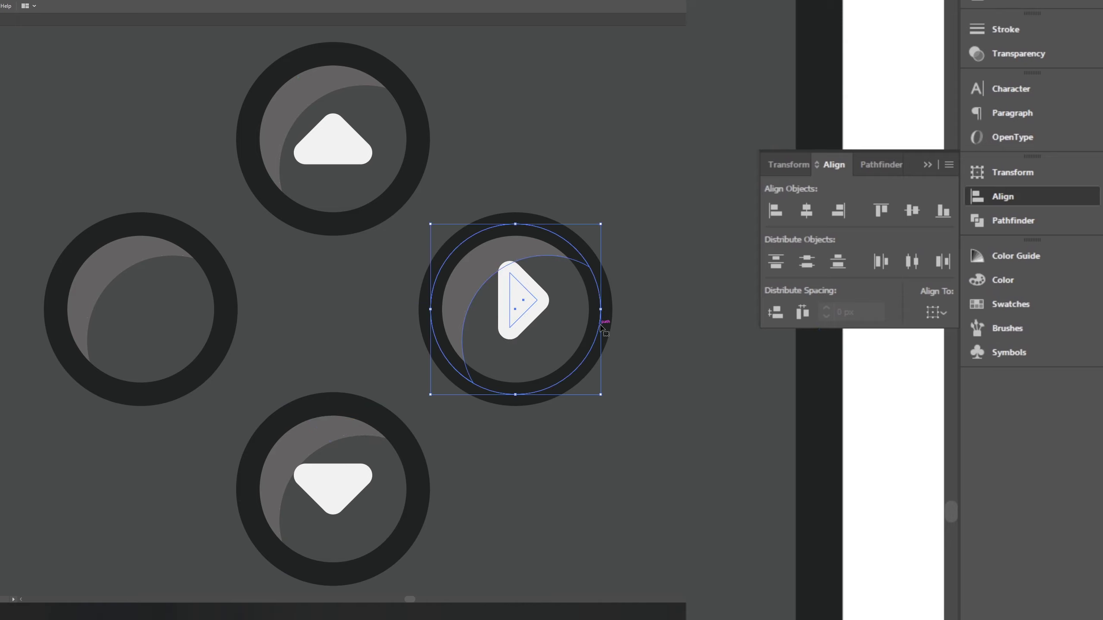
left_click(601, 325)
left_click(912, 211)
left_click(806, 211)
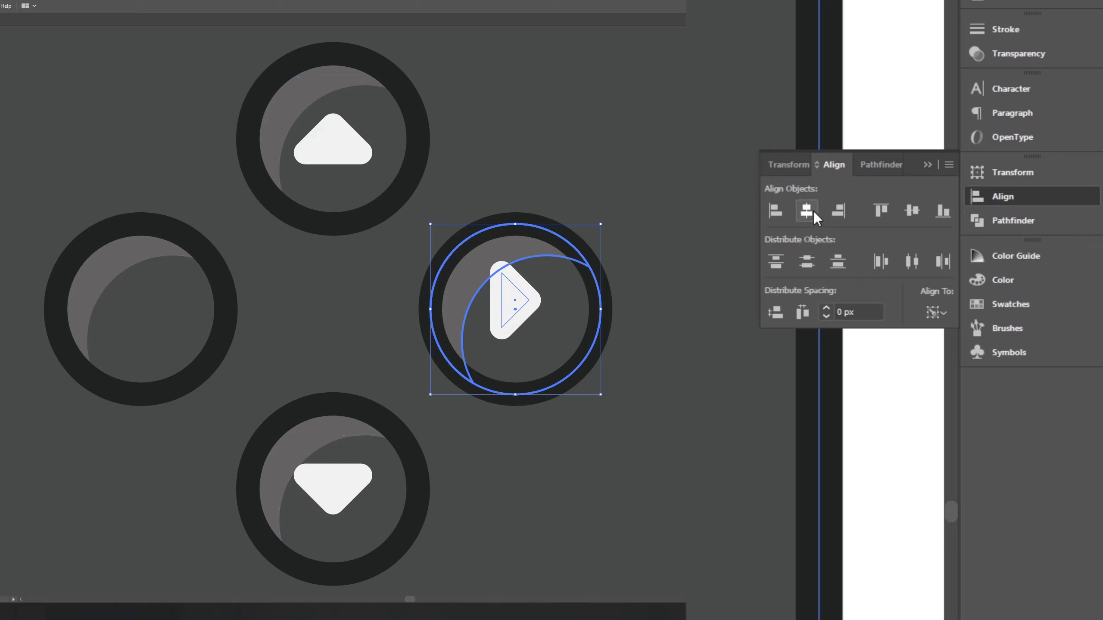
left_click(694, 361)
Place a left-pointing arrow centred in the left ring, then view the whole controller.
left_click_drag(503, 304, 154, 318)
left_click_drag(146, 321, 146, 320)
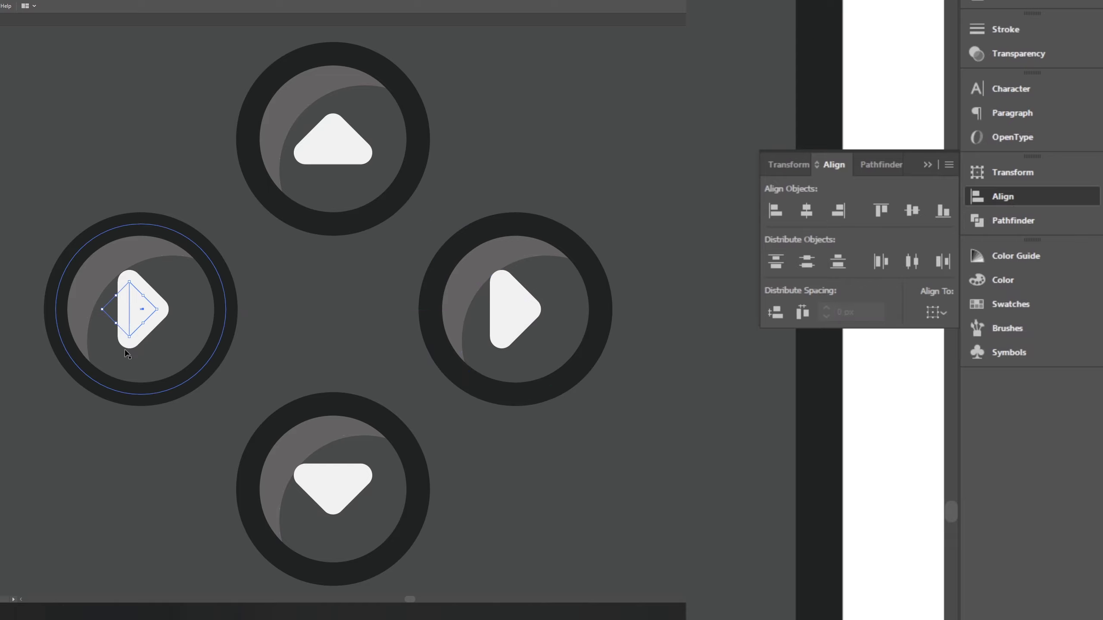
left_click_drag(174, 283, 158, 229)
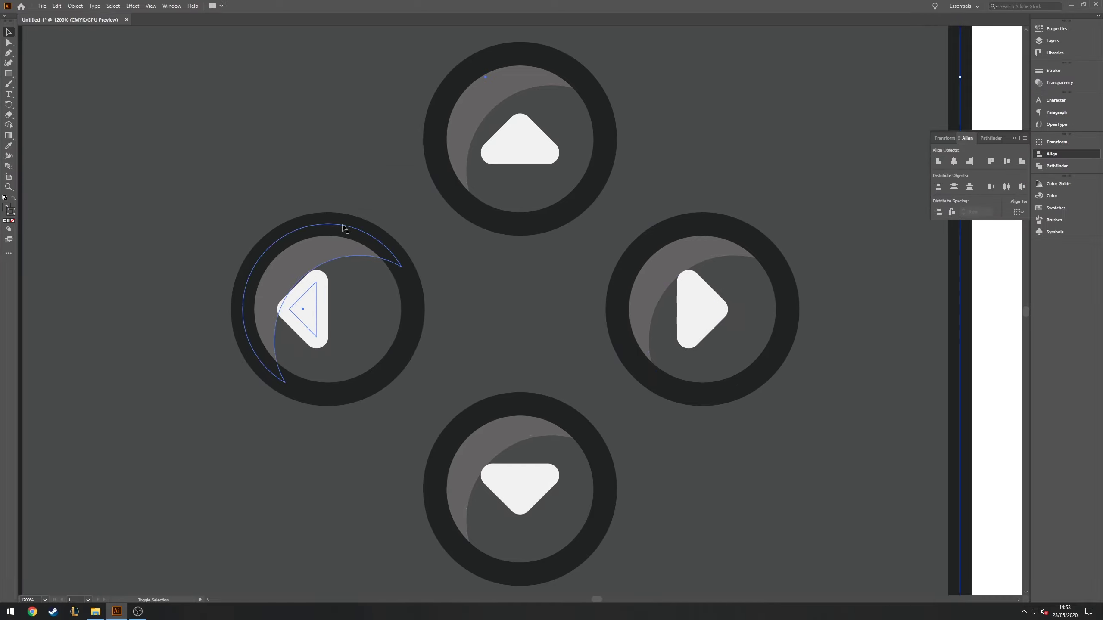
left_click(318, 315)
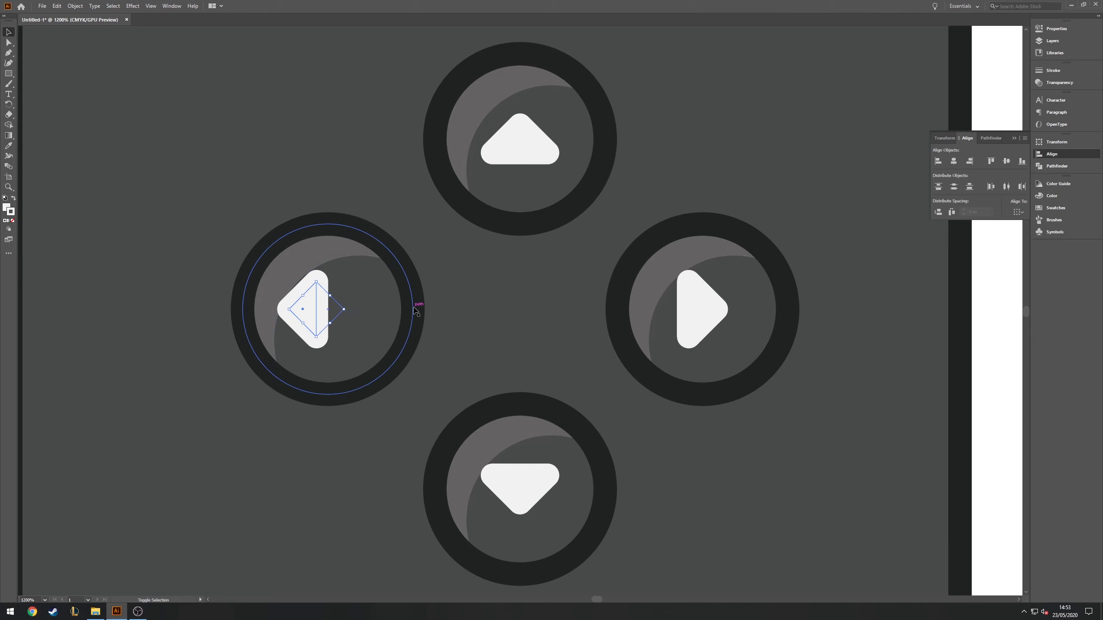
left_click(414, 308, "shift")
left_click(954, 161)
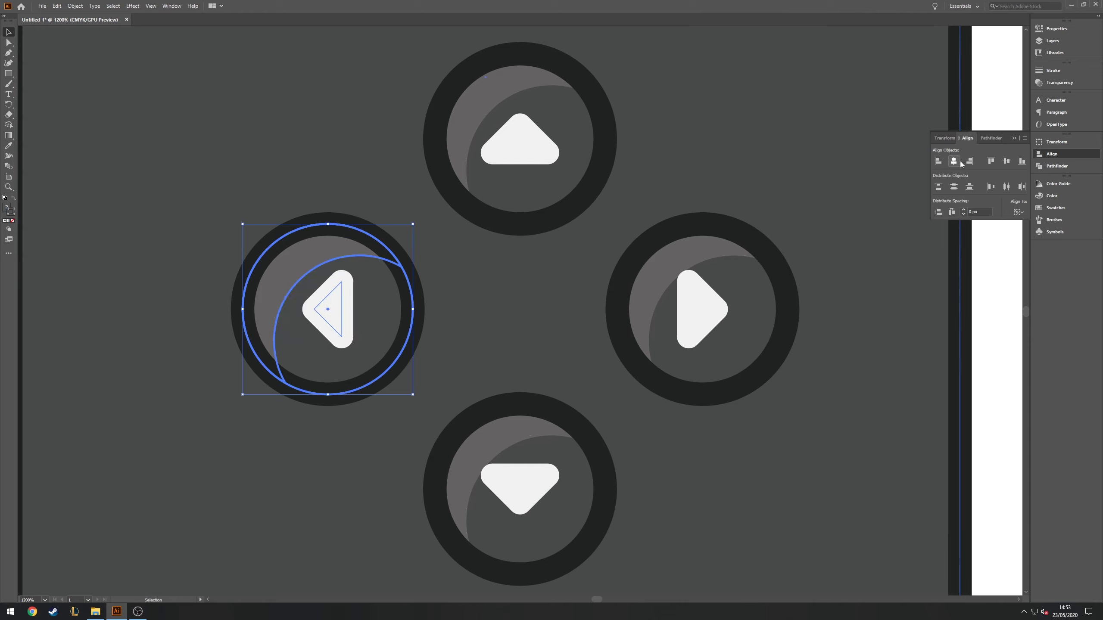
left_click(987, 282)
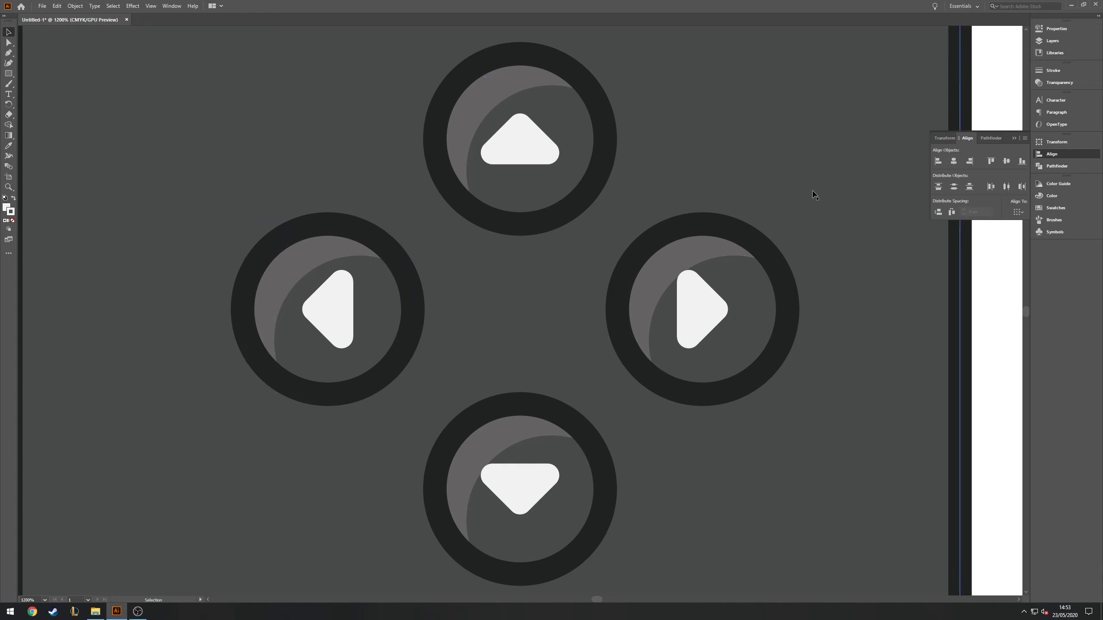
scroll(524, 200, "down", 4)
left_click_drag(379, 215, 405, 326)
scroll(405, 327, "up", 5)
Fill the left controller with the sampled blue swatch.
scroll(393, 352, "down", 1)
key("i")
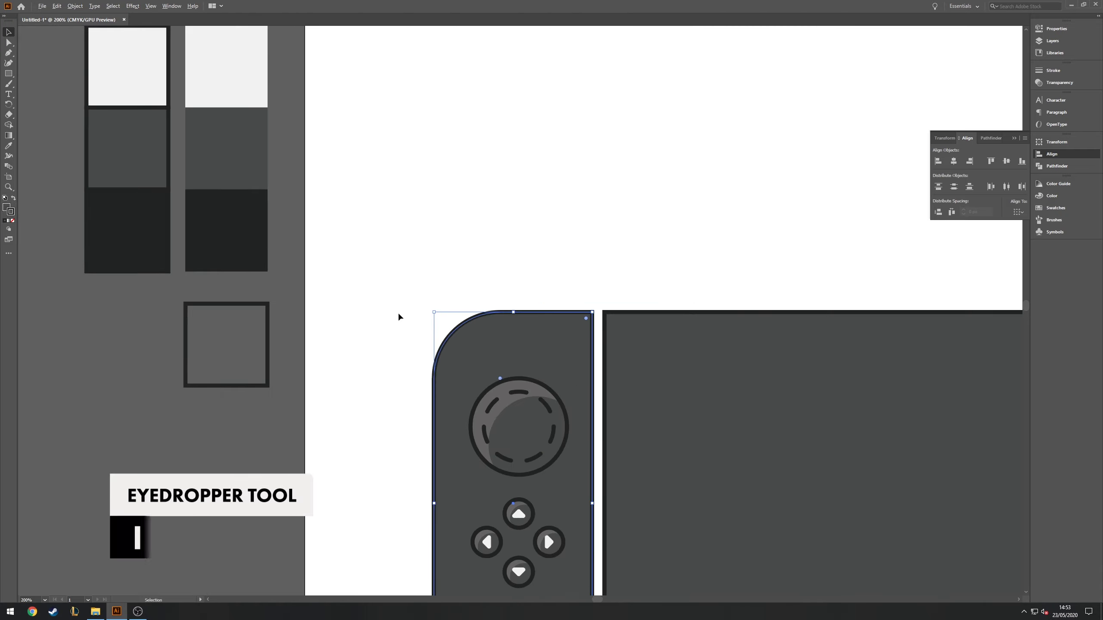
scroll(398, 315, "down", 1)
scroll(214, 111, "up", 3)
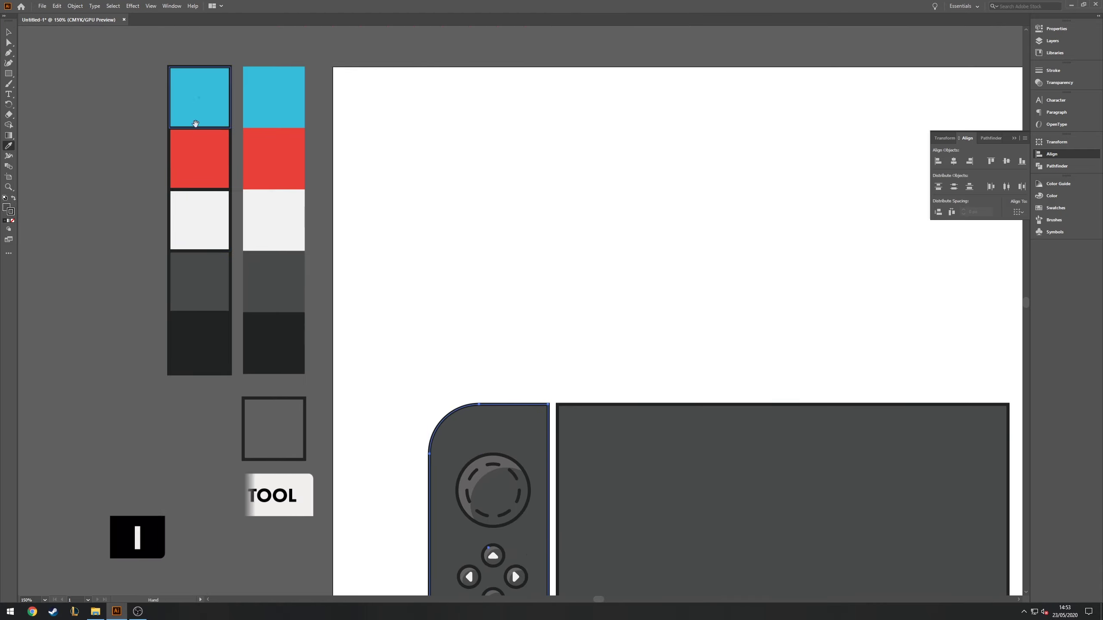
left_click(200, 102)
key("v")
scroll(429, 340, "down", 5)
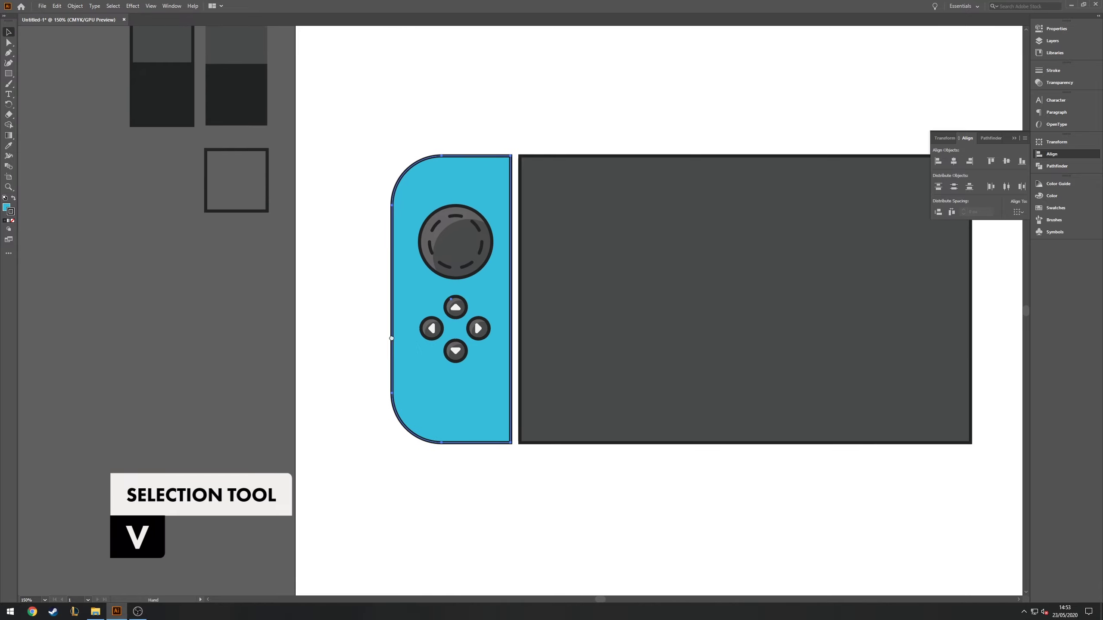
Paste an in-place copy of the controller and set its fill to none.
key("ctrl+c")
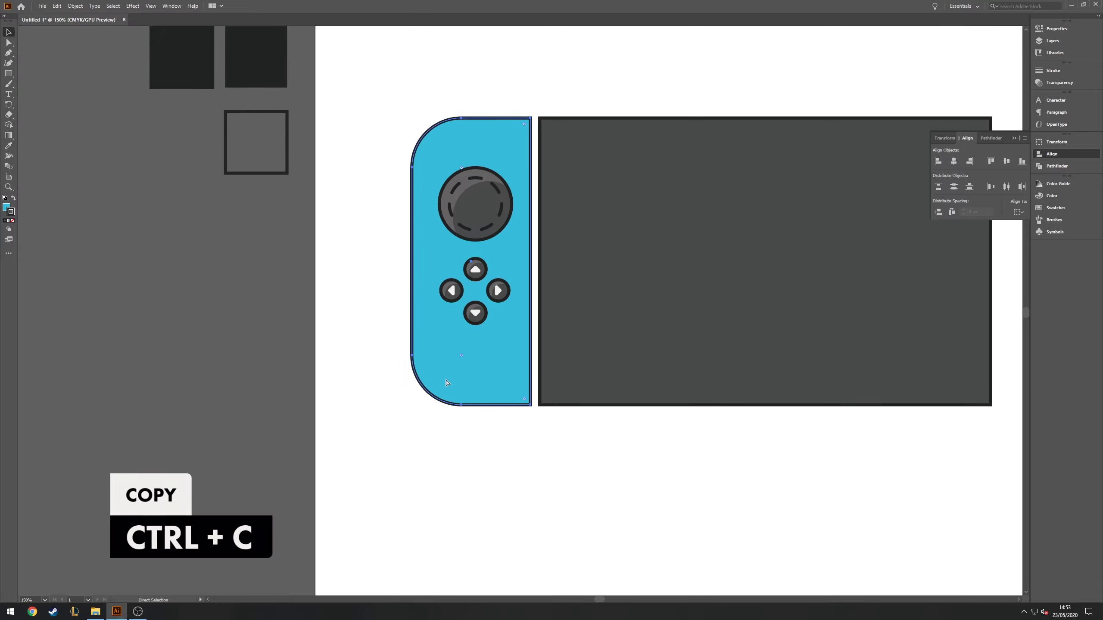
key("ctrl+shift+v")
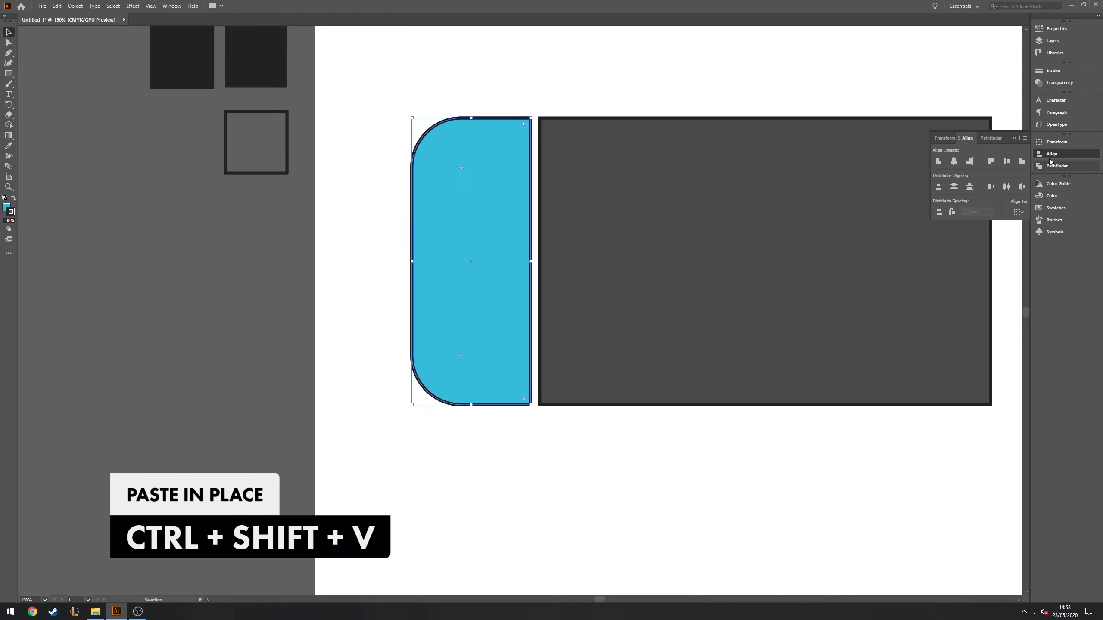
left_click(13, 220)
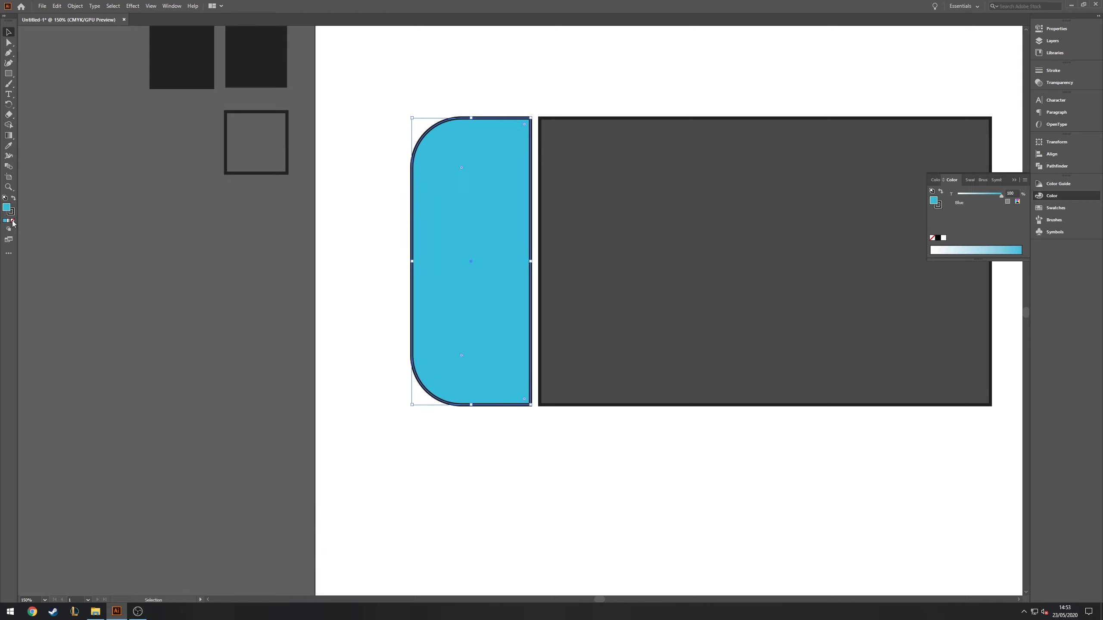
left_click(339, 283)
key("x")
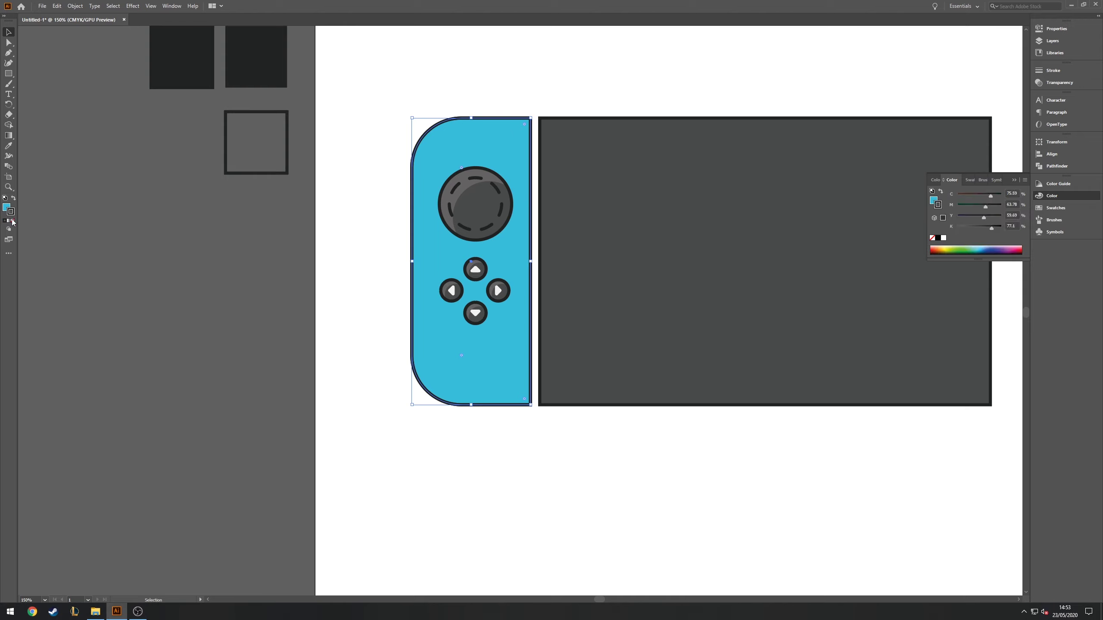
Offset a duplicate and Shape Builder away the overlap, leaving a thin crescent with a rounded corner.
left_click_drag(443, 253, 474, 331)
left_click_drag(389, 307, 495, 388)
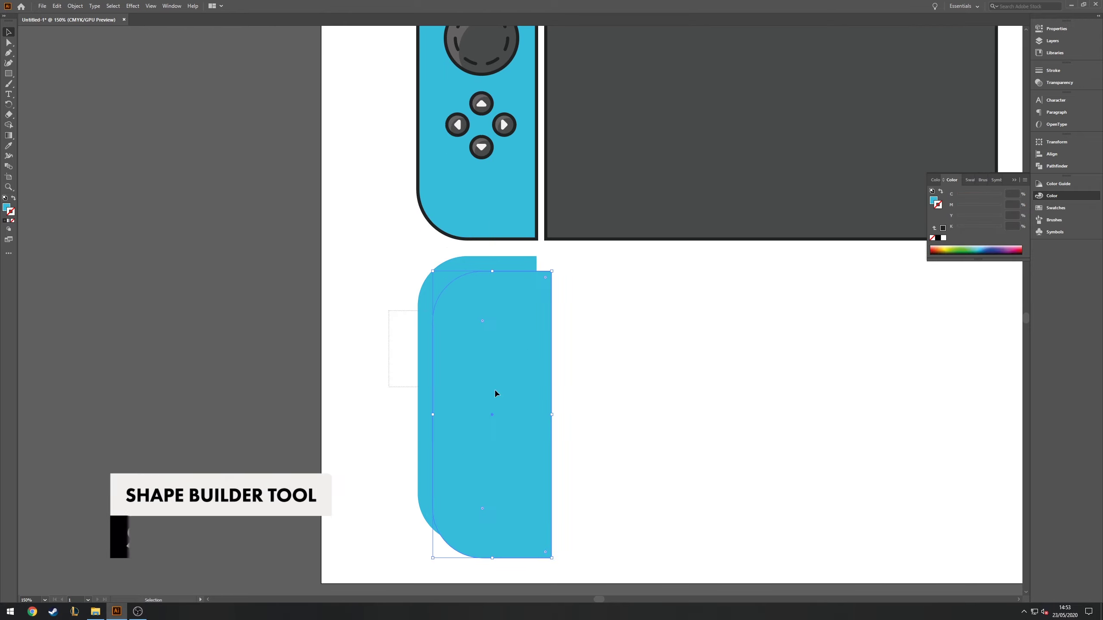
left_click_drag(568, 539, 492, 431)
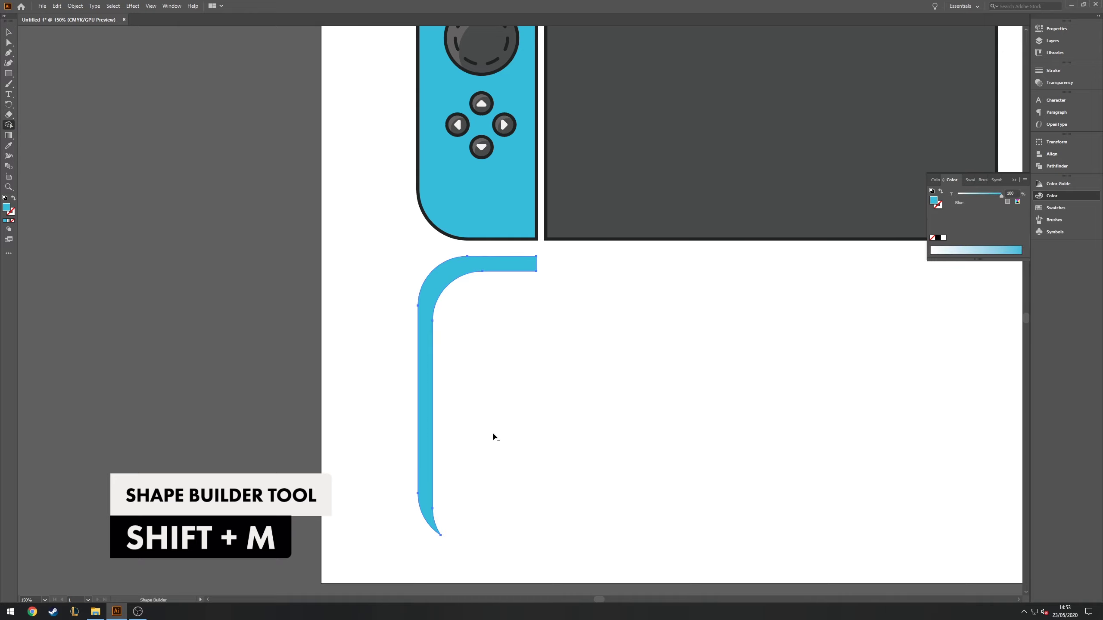
key("a")
left_click_drag(493, 346, 488, 348)
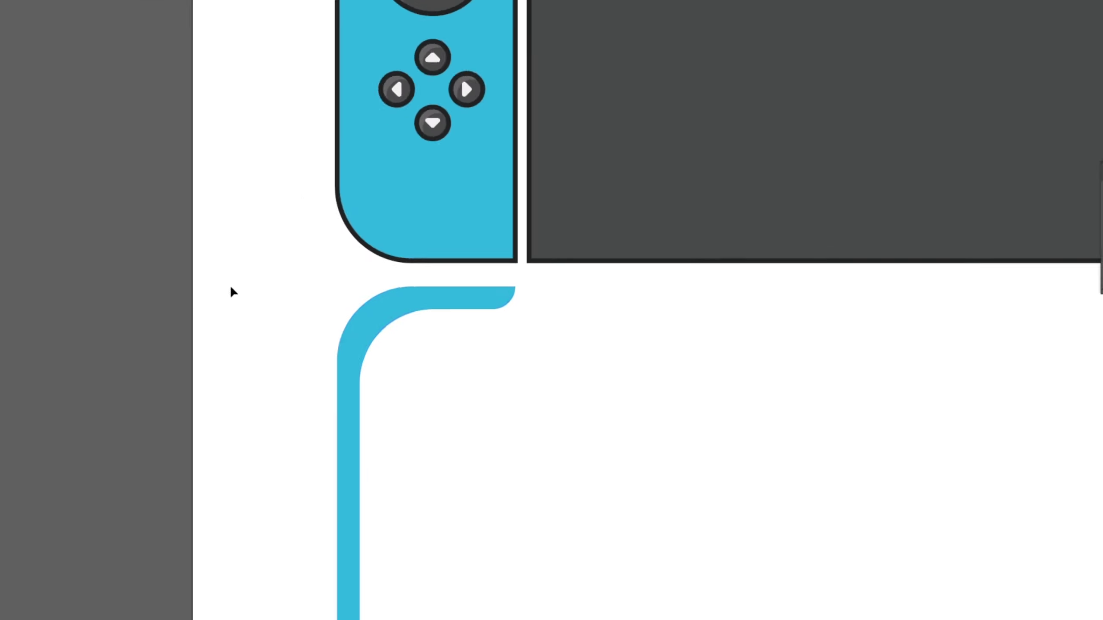
Give the crescent the pale blue fill and move it onto the controller's top edge.
left_click(458, 390)
key("i")
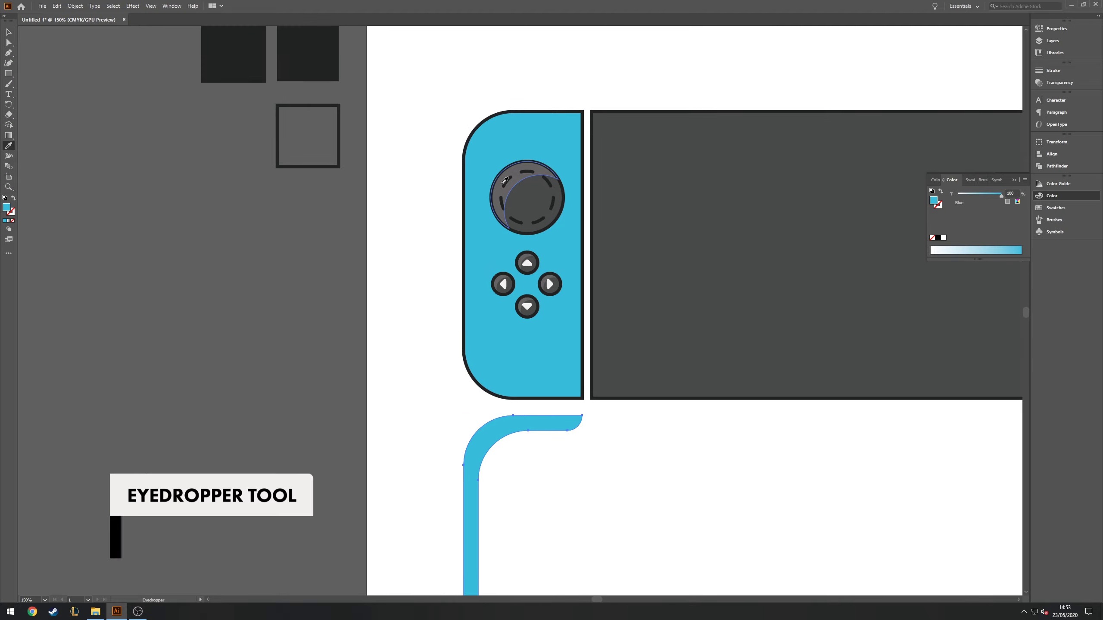
left_click(500, 418)
left_click_drag(501, 418, 492, 141)
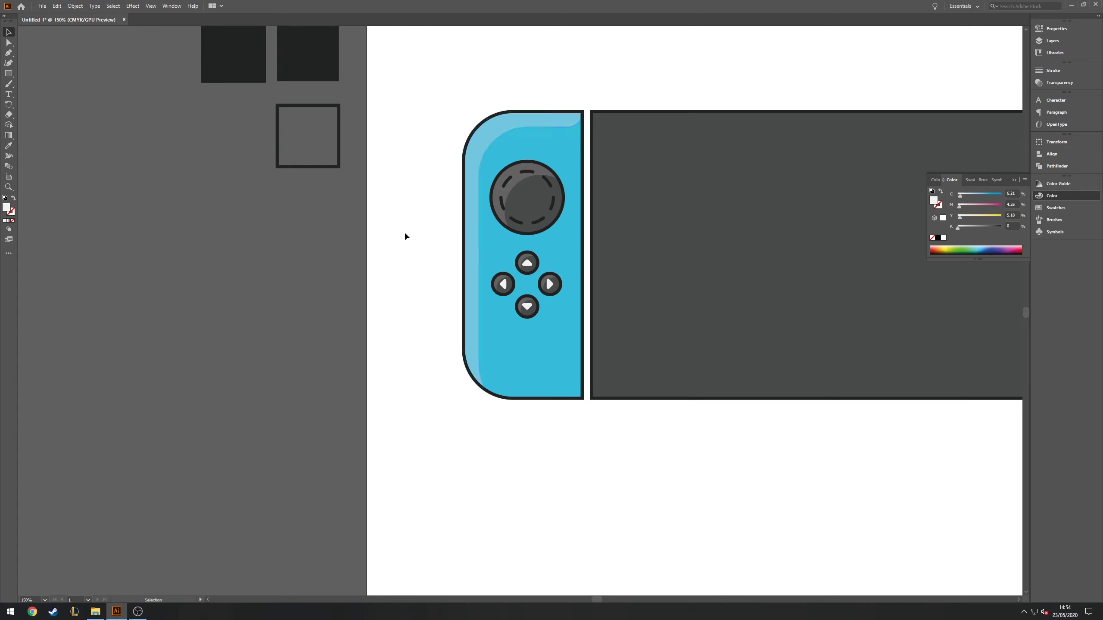
scroll(510, 239, "up", 1)
scroll(510, 238, "up", 2)
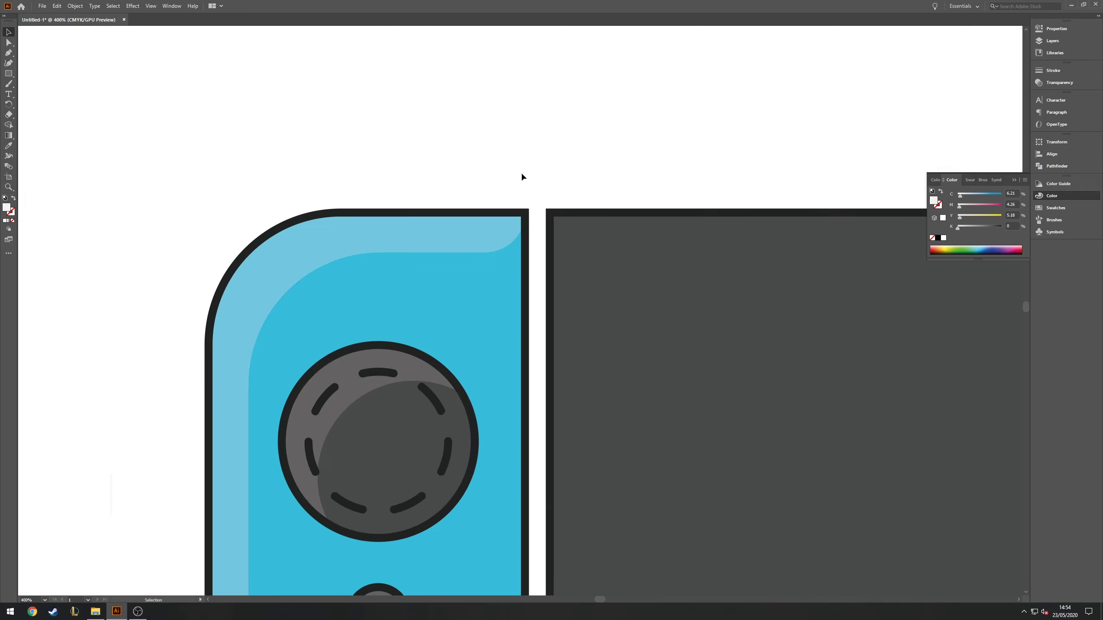
Draw a short horizontal line on the controller with the dashes' dark round-capped stroke.
key("p")
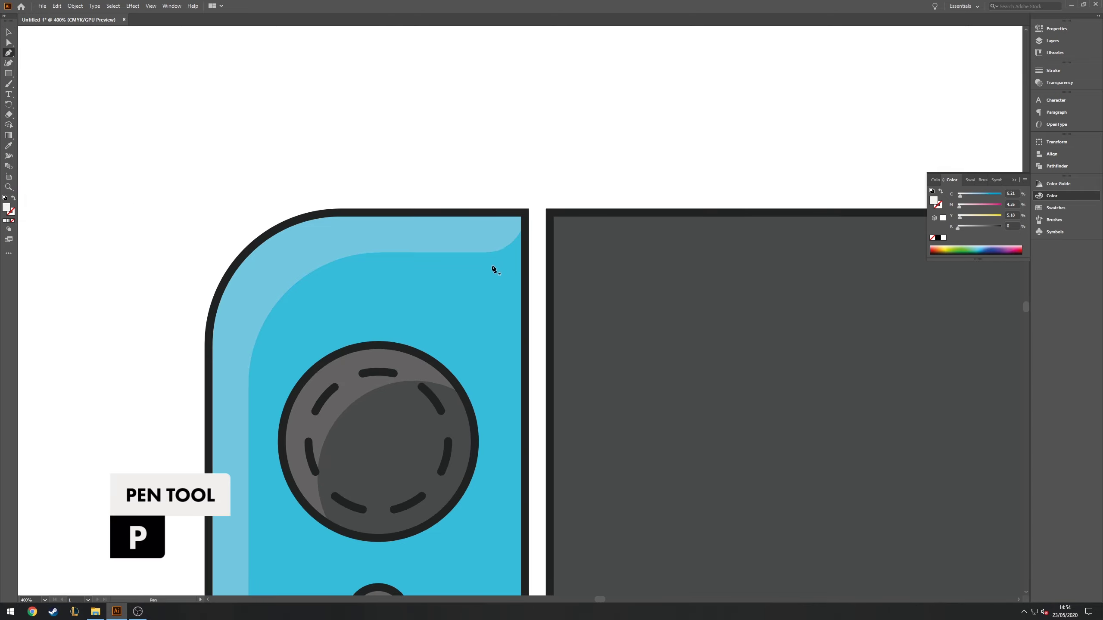
left_click(490, 269)
left_click(451, 269)
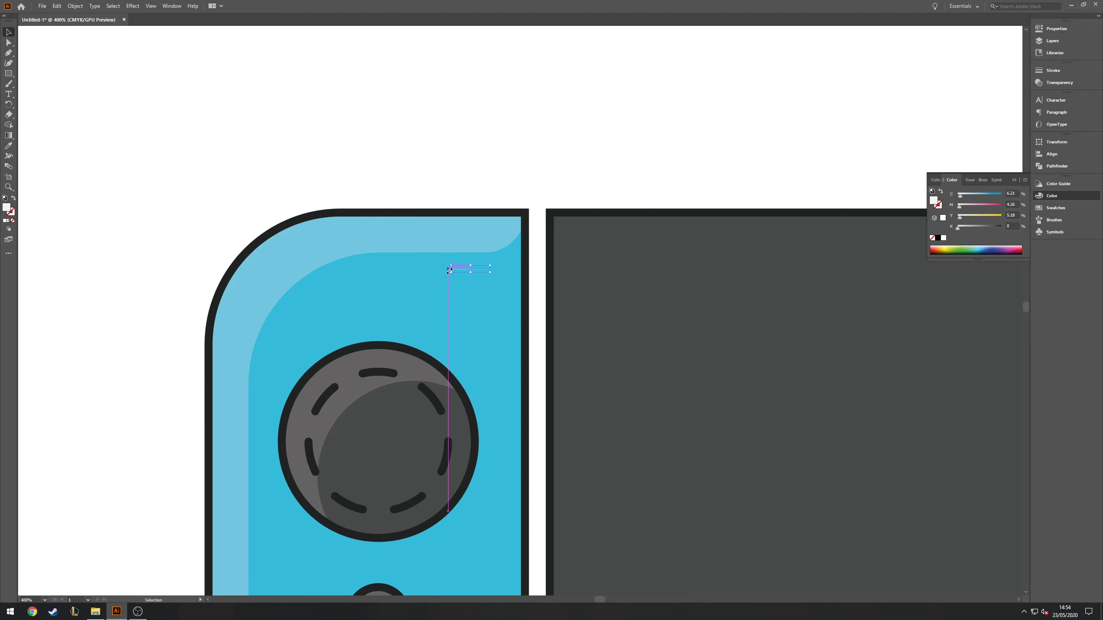
key("i")
left_click(391, 373)
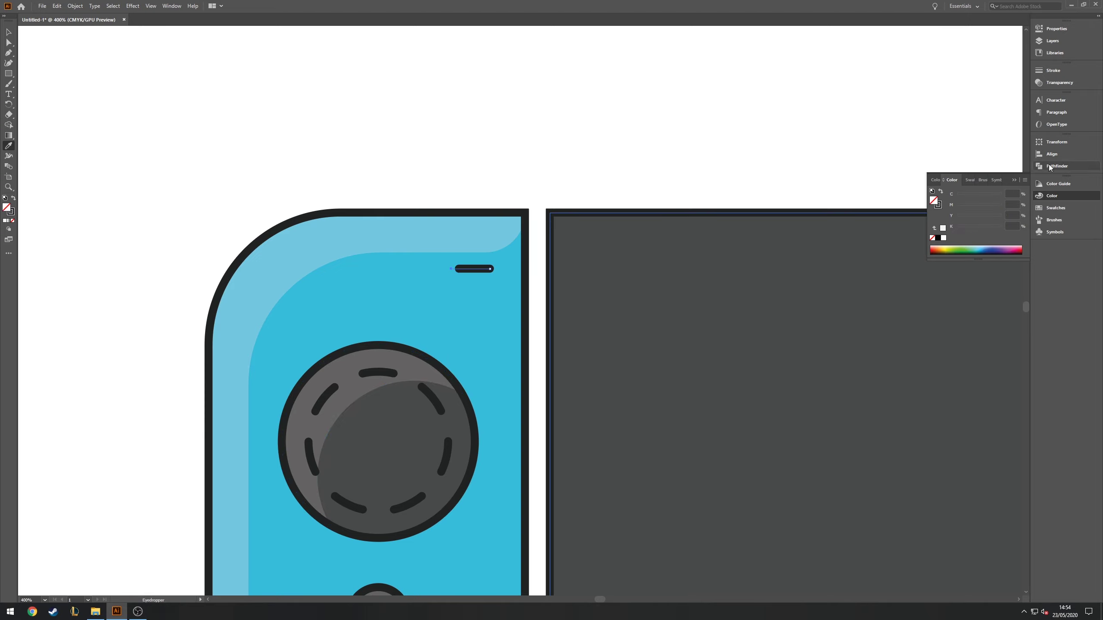
left_click(1053, 70)
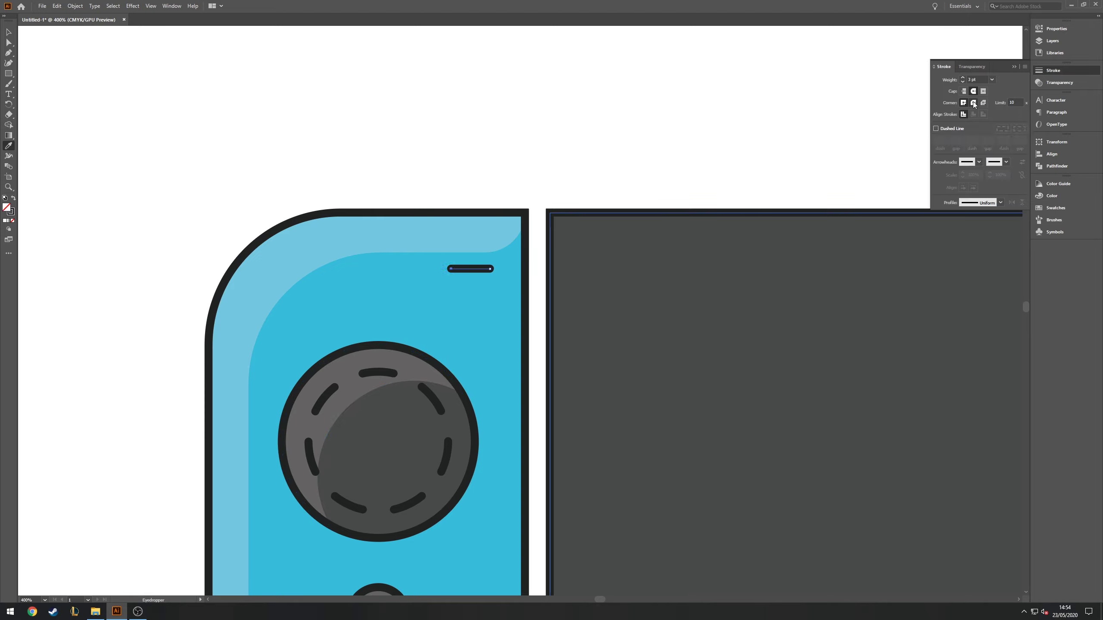
Nudge the short slot line slightly left and reframe the controller and screen.
left_click(12, 33)
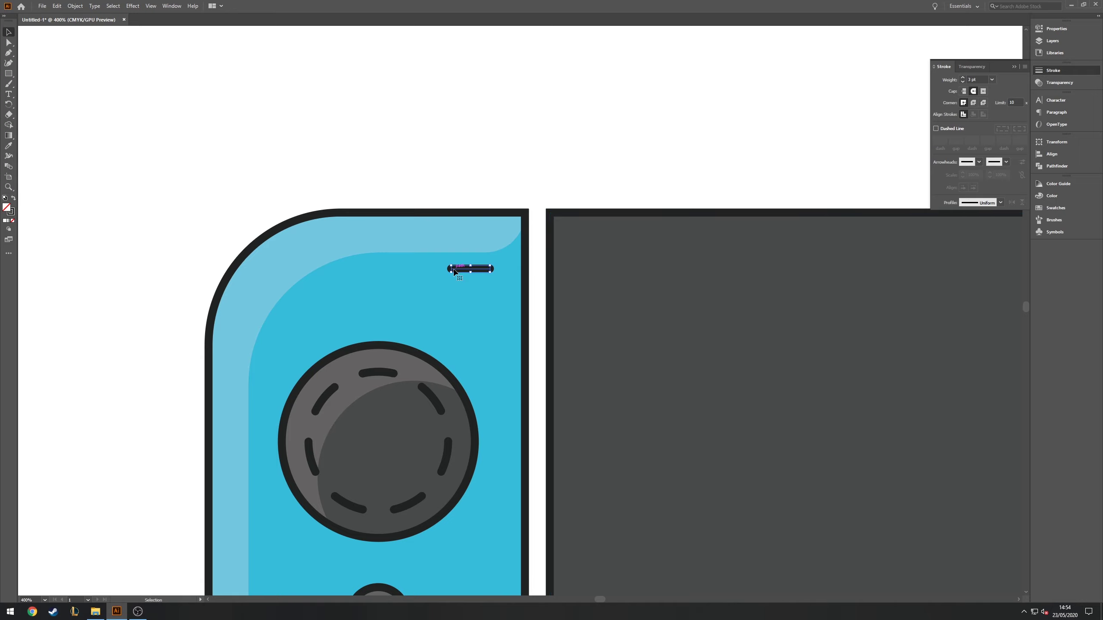
left_click_drag(456, 268, 451, 268)
scroll(475, 199, "down", 3)
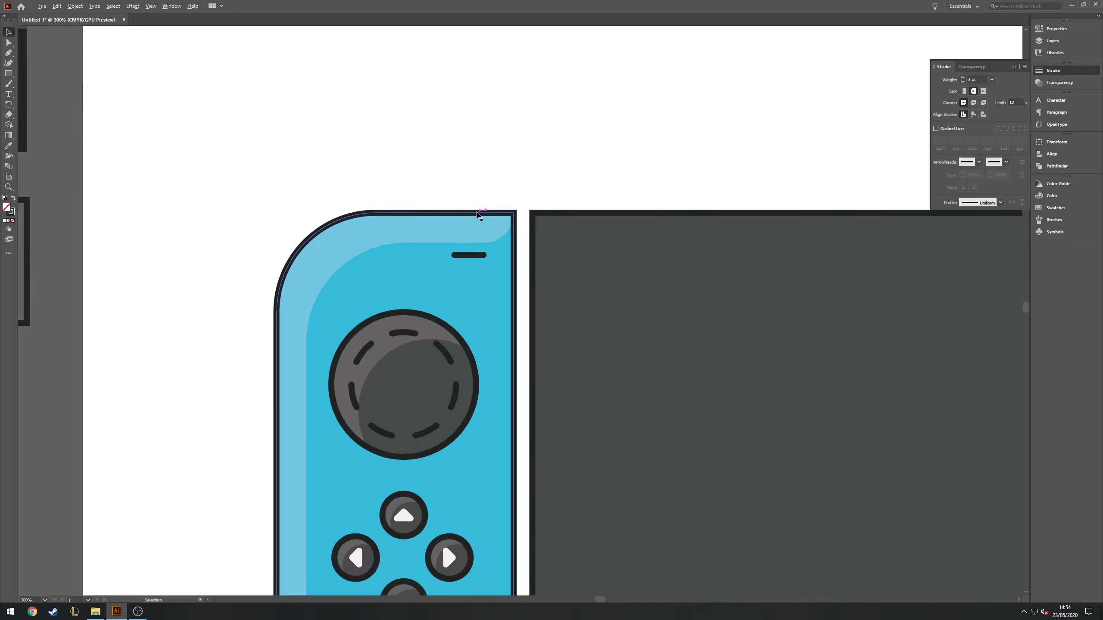
scroll(475, 199, "down", 2)
left_click_drag(484, 416, 466, 296)
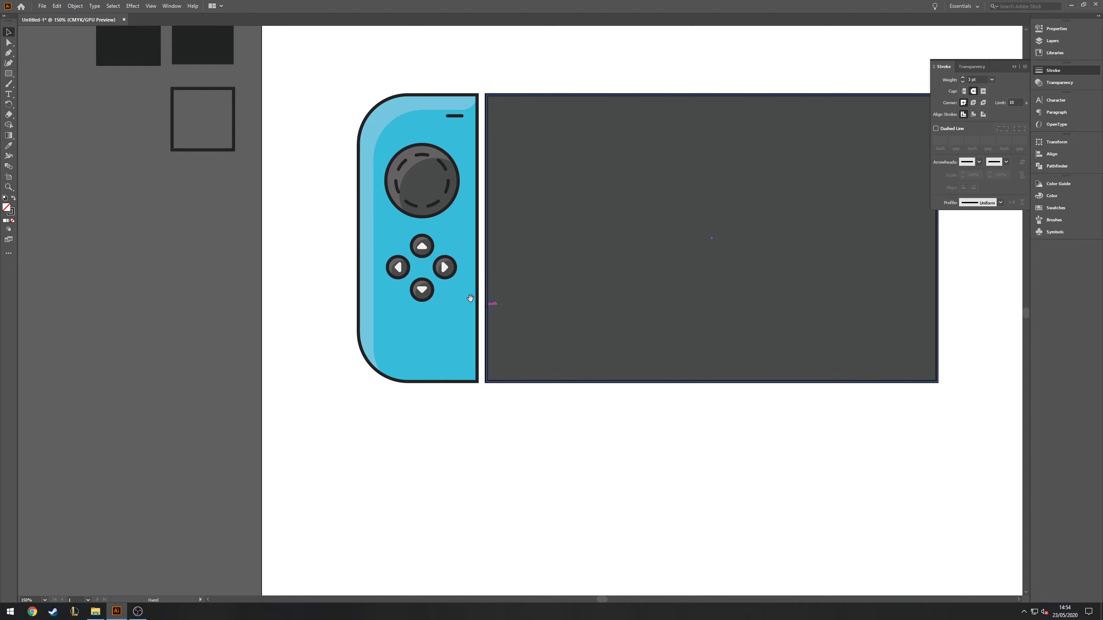
scroll(438, 382, "up", 3)
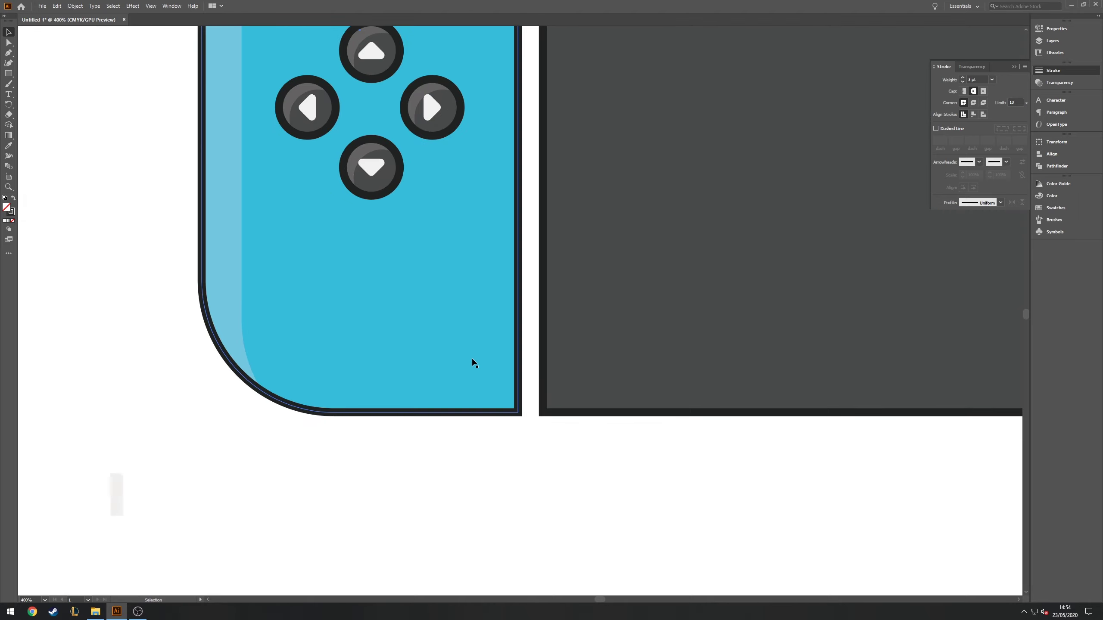
key("m")
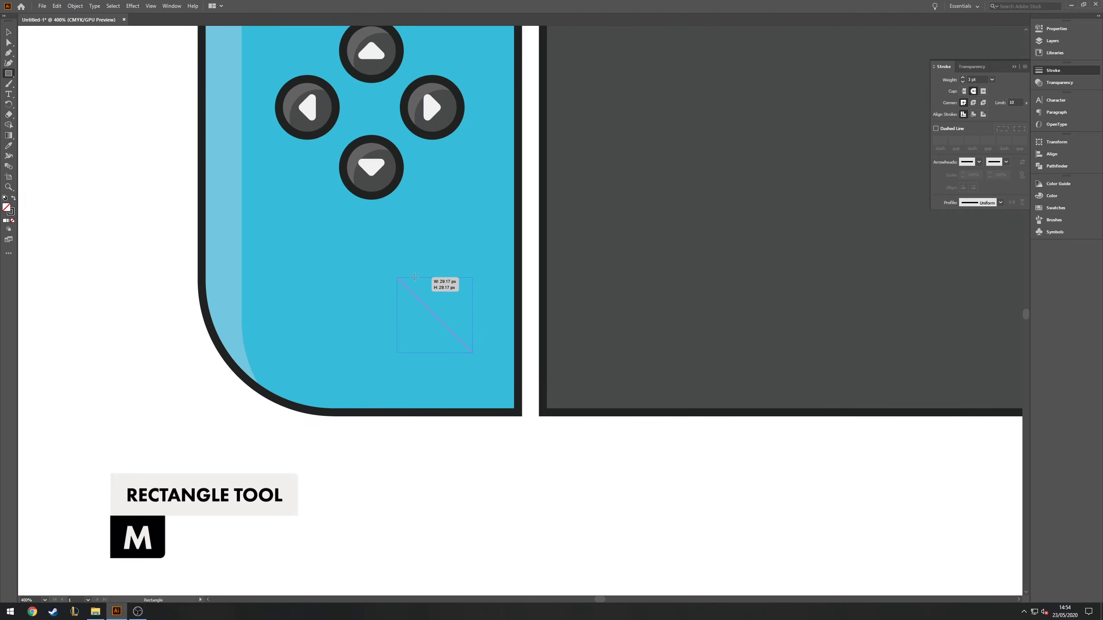
Draw a small square below the direction buttons with a thick dark outline and grey fill.
left_click_drag(415, 276, 410, 289)
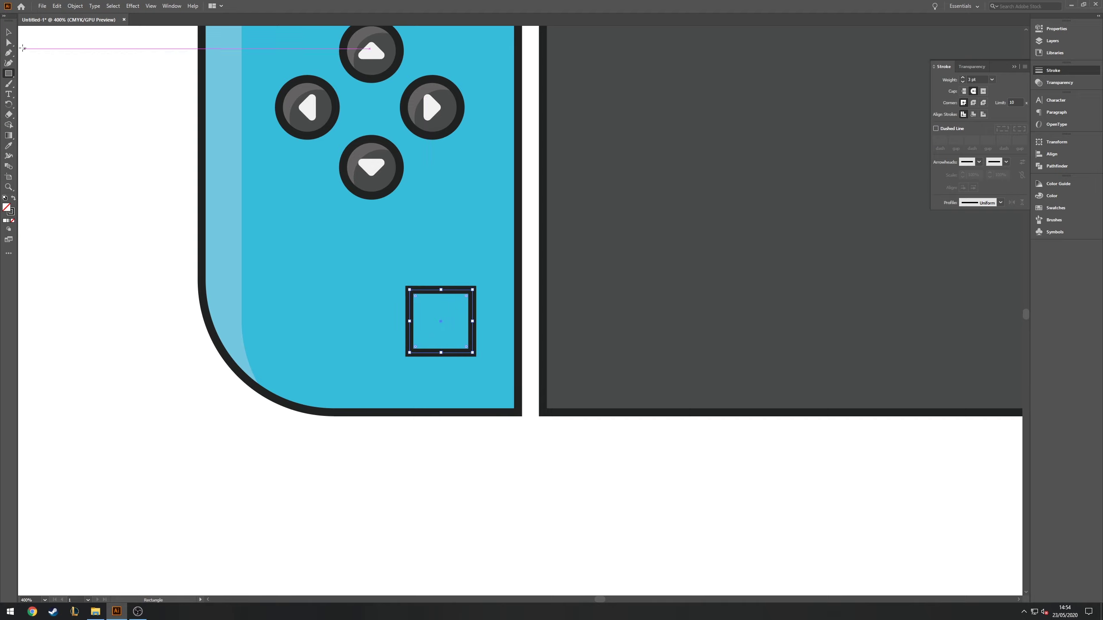
key("i")
left_click(381, 183)
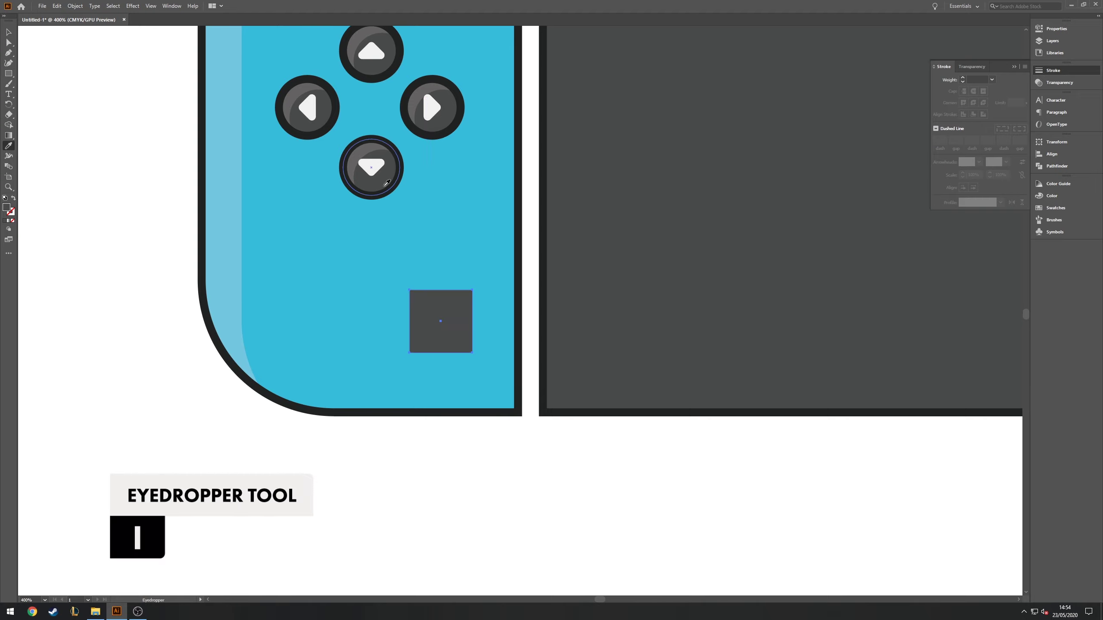
key("shift+x")
key("ctrl+minus")
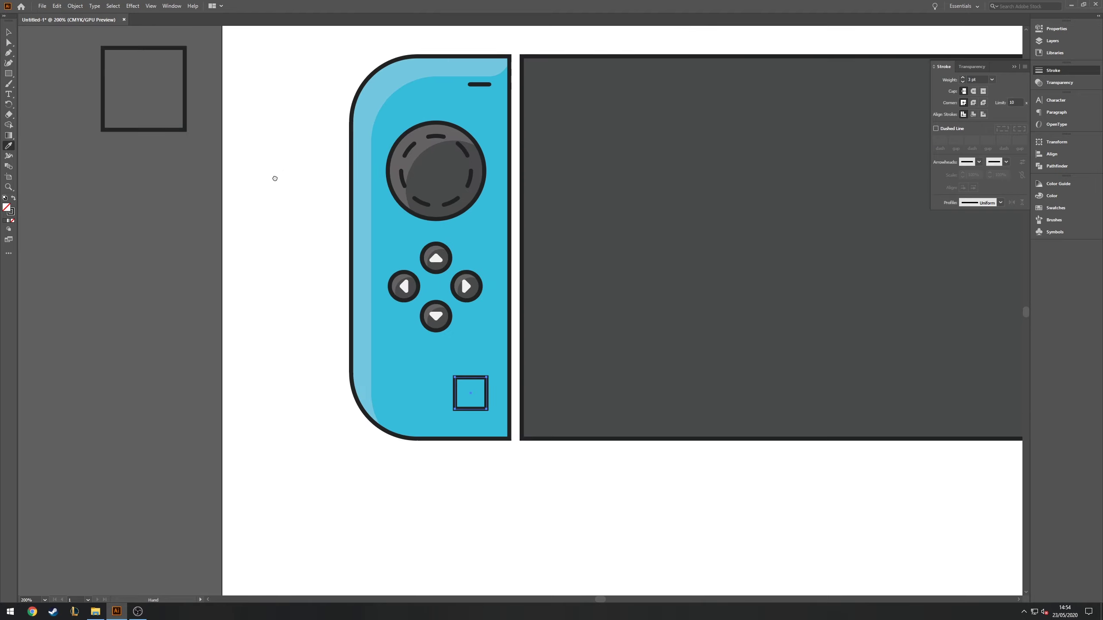
left_click_drag(274, 178, 354, 407)
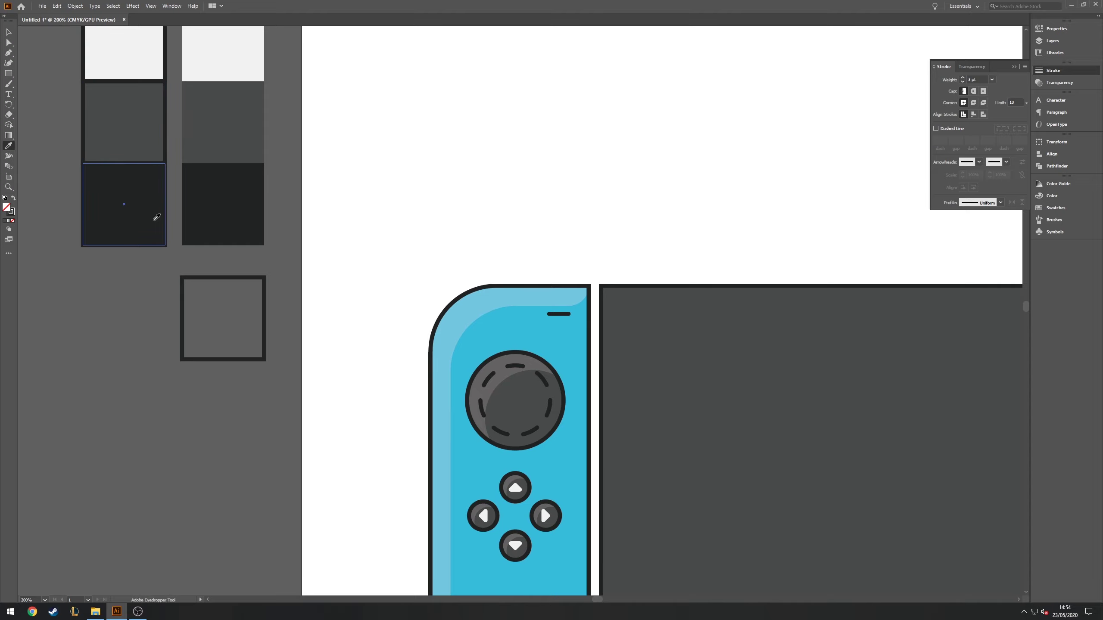
left_click(142, 136)
scroll(391, 394, "up", 3)
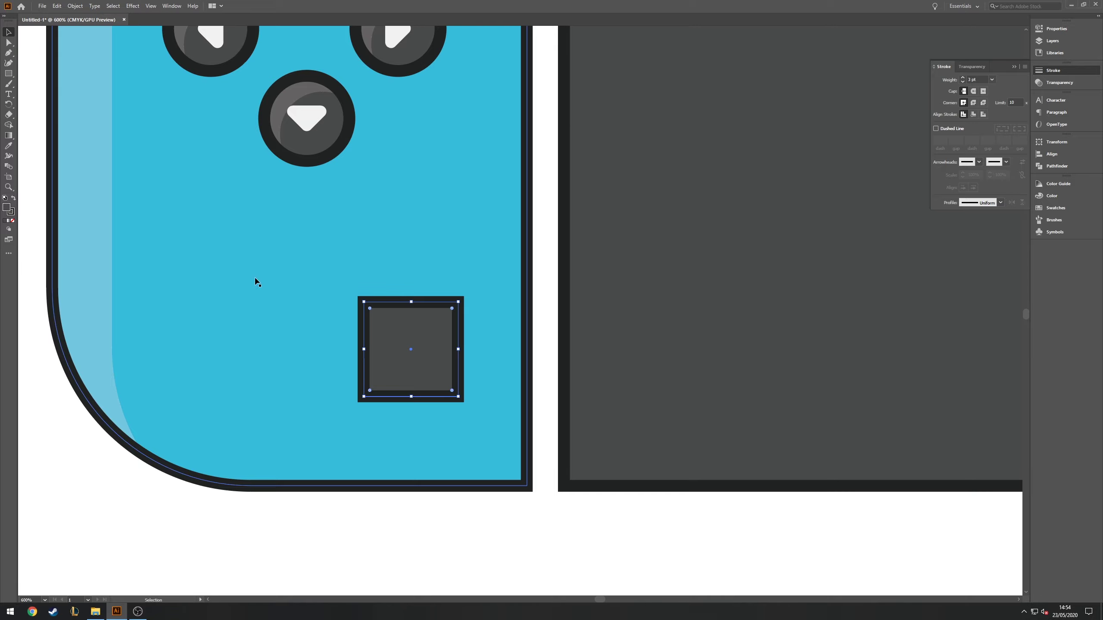
Duplicate the grey square in place with Edit > Copy and Paste in Place.
left_click(57, 6)
left_click(71, 46)
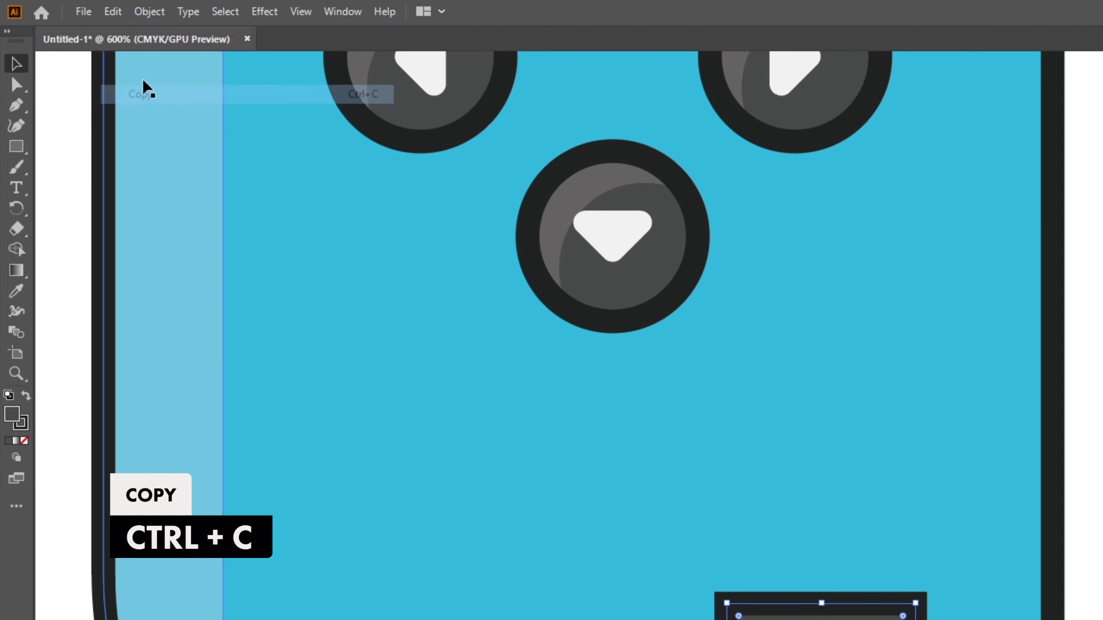
left_click(112, 11)
left_click(186, 173)
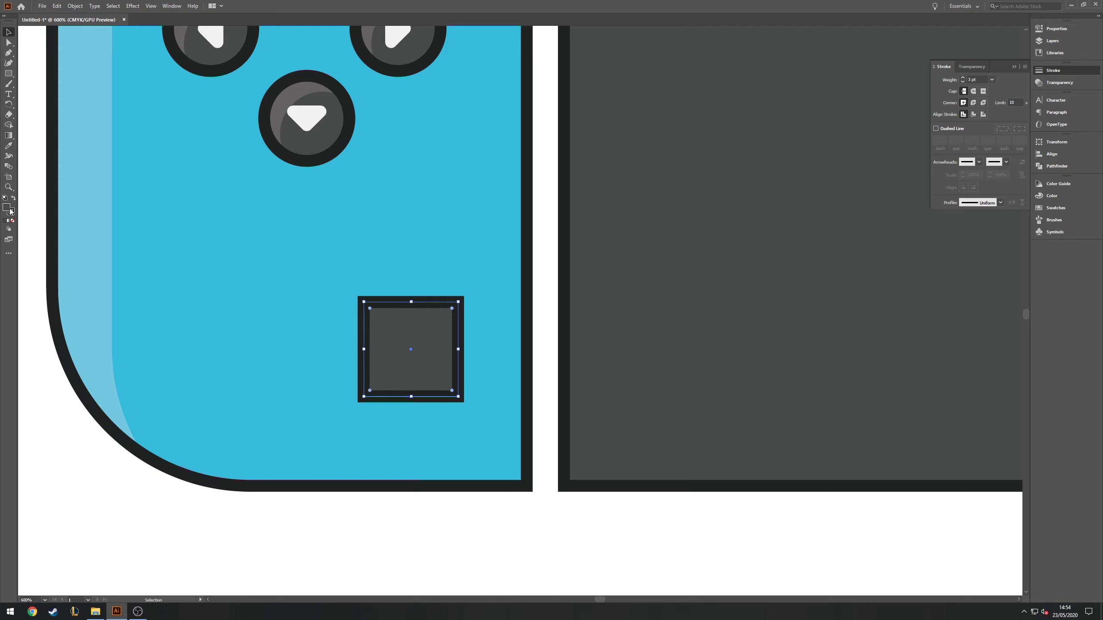
left_click(12, 212)
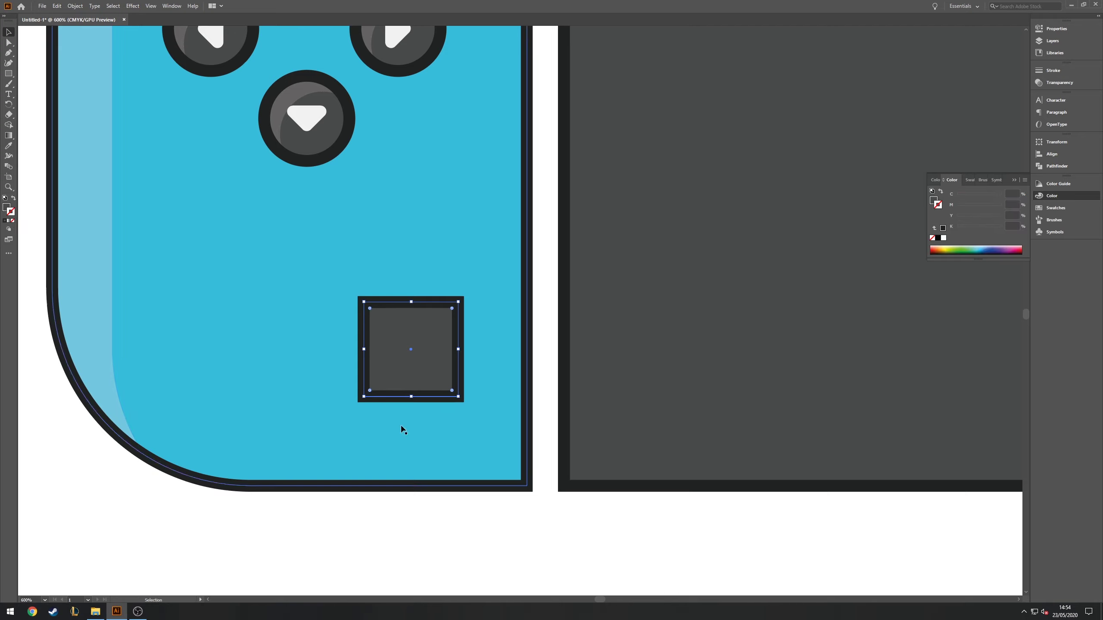
Make two offset copies of the square and Shape Builder them into an L shape.
left_click_drag(401, 429, 379, 202)
mouse_move(381, 143)
left_mouse_down()
mouse_move(381, 412)
mouse_move(405, 435)
left_mouse_up()
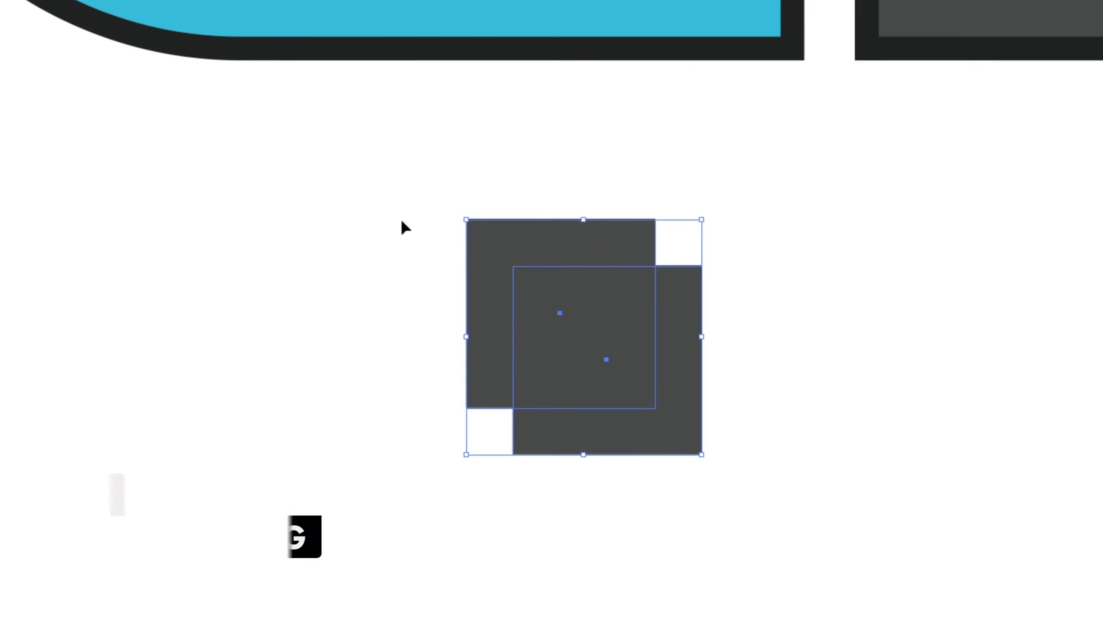
key("shift+m")
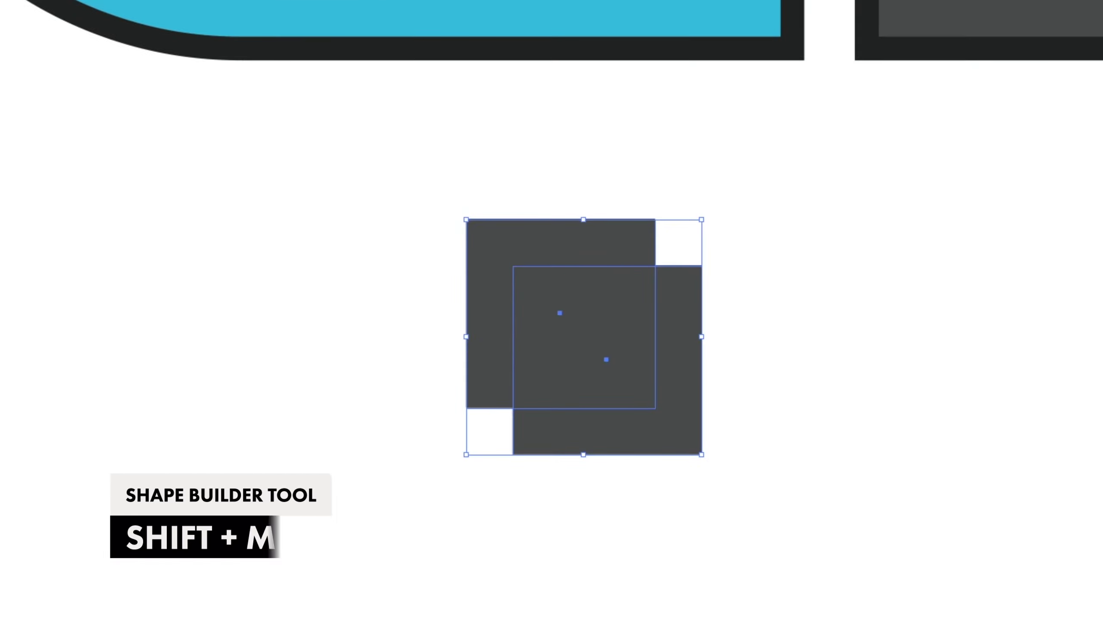
left_click(664, 384, "alt")
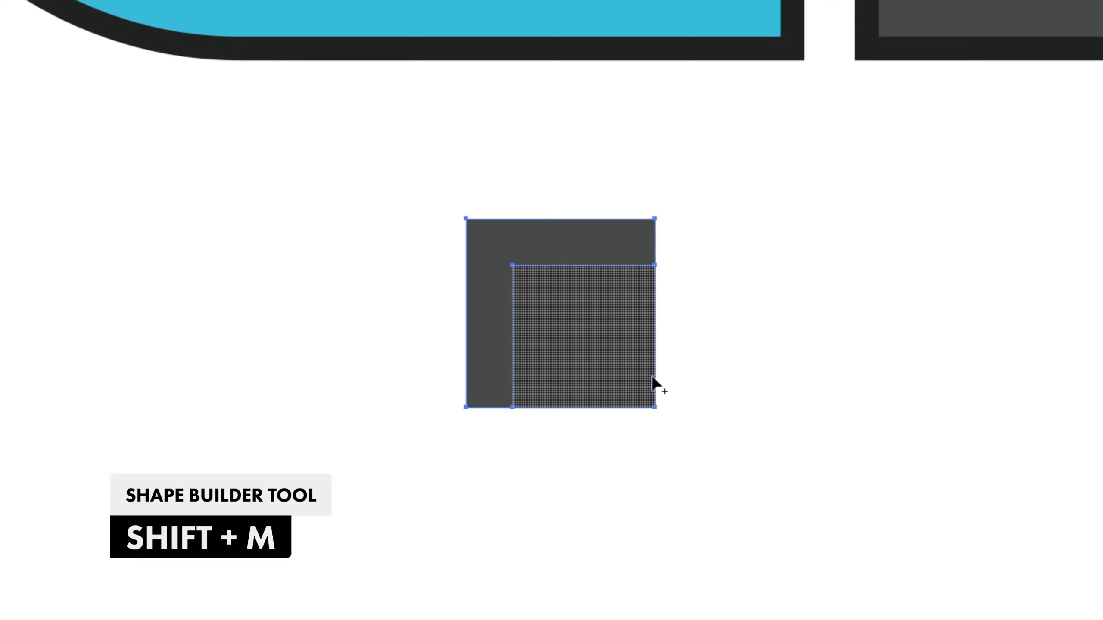
left_click(614, 360, "alt")
Round the L shape's outer and inner corners with Direct Selection.
key("a")
left_click(512, 407)
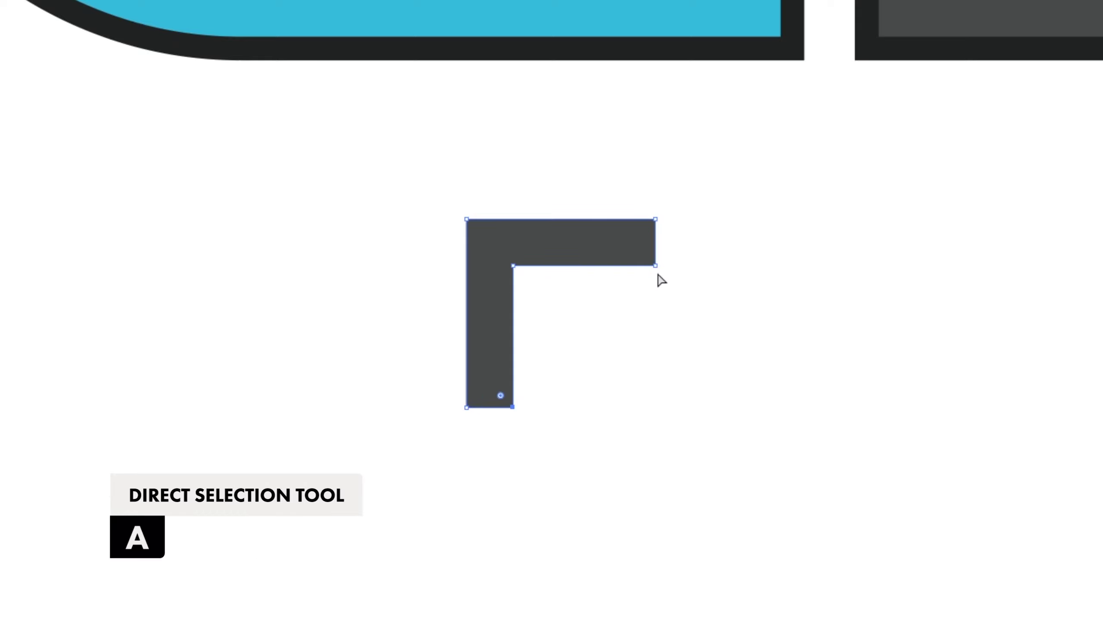
left_click(654, 265, "shift")
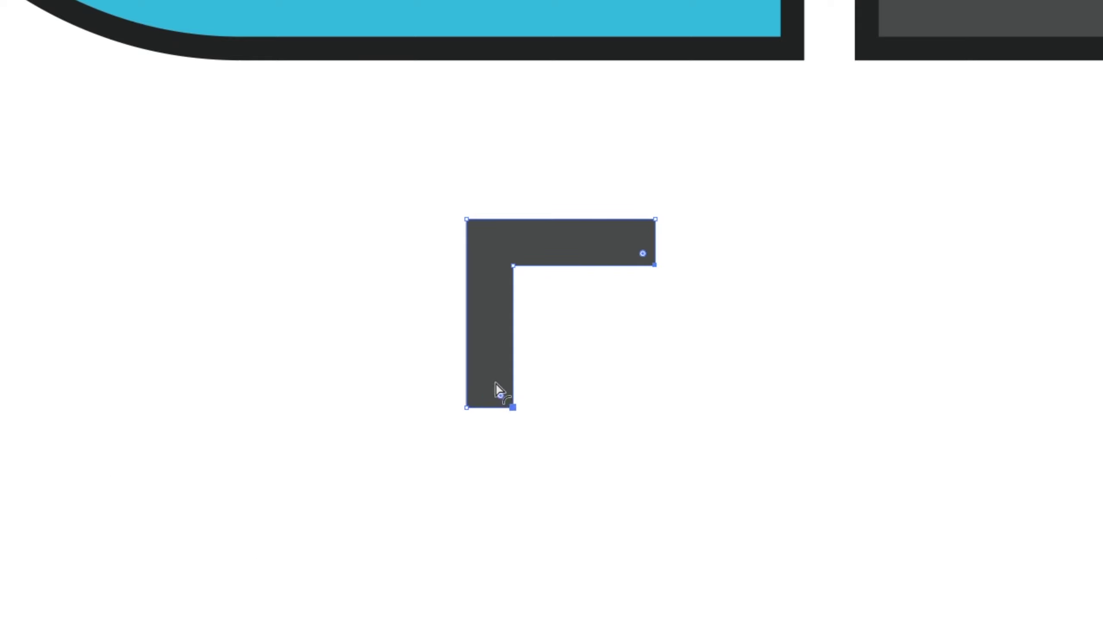
left_click_drag(500, 393, 489, 346)
left_click(513, 266)
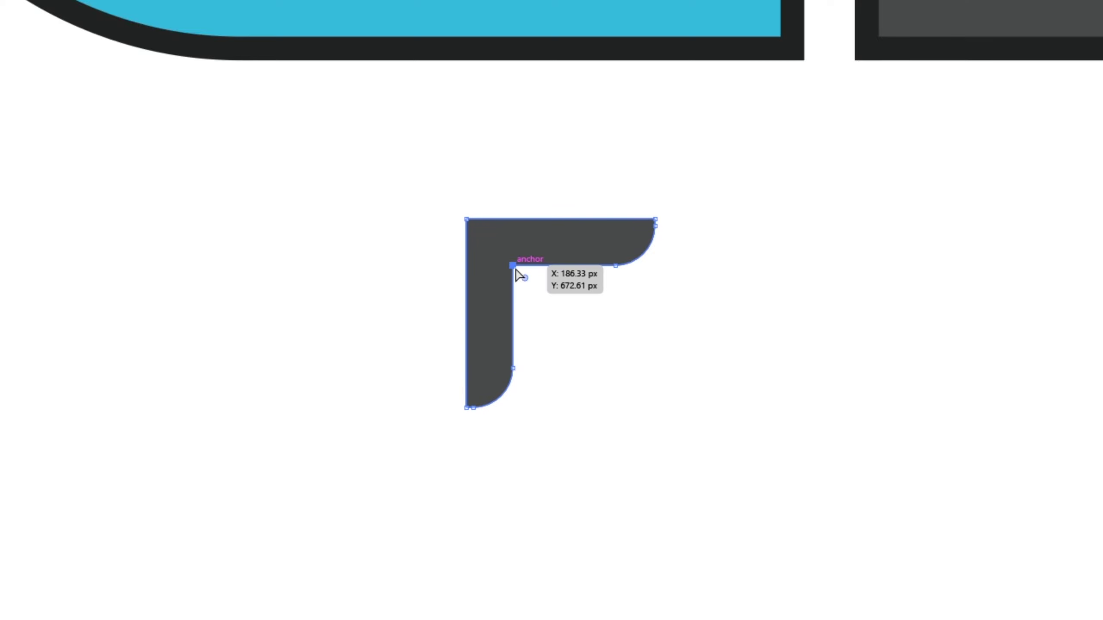
left_click_drag(519, 272, 570, 329)
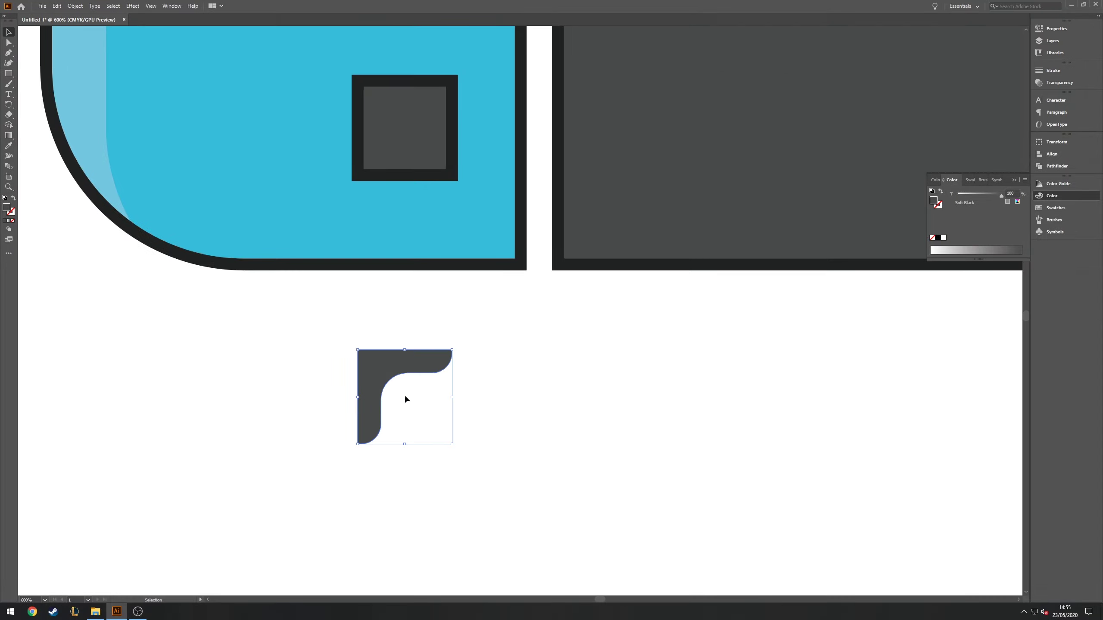
scroll(404, 394, "up", 2)
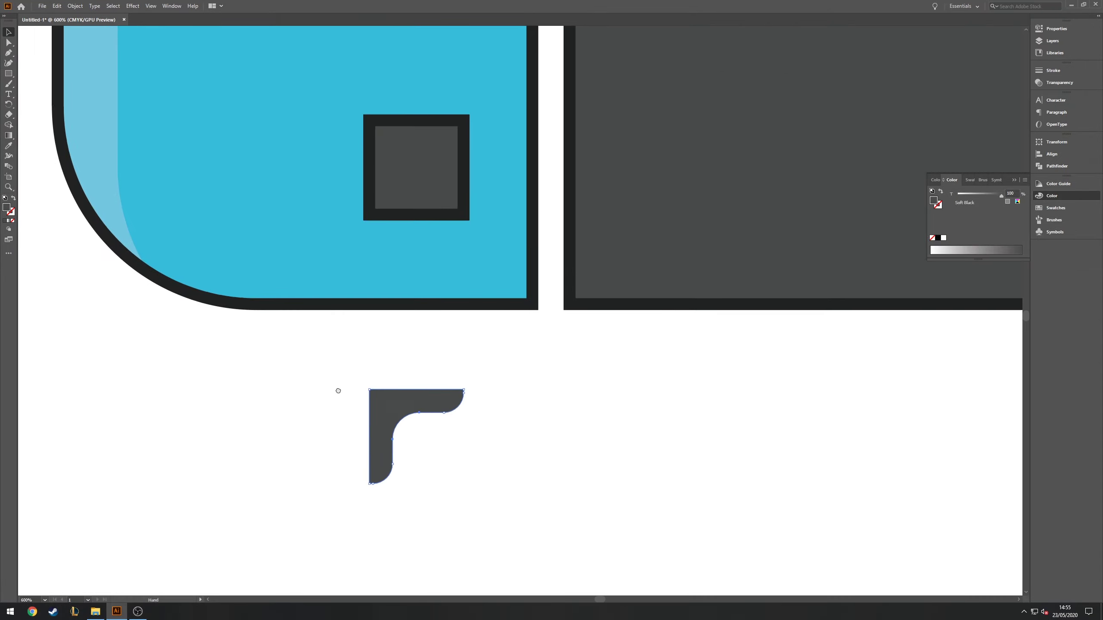
key("ctrl+minus")
Give the L the pale highlight colour and move it into the grey button's top-left.
key("i")
left_click(197, 254)
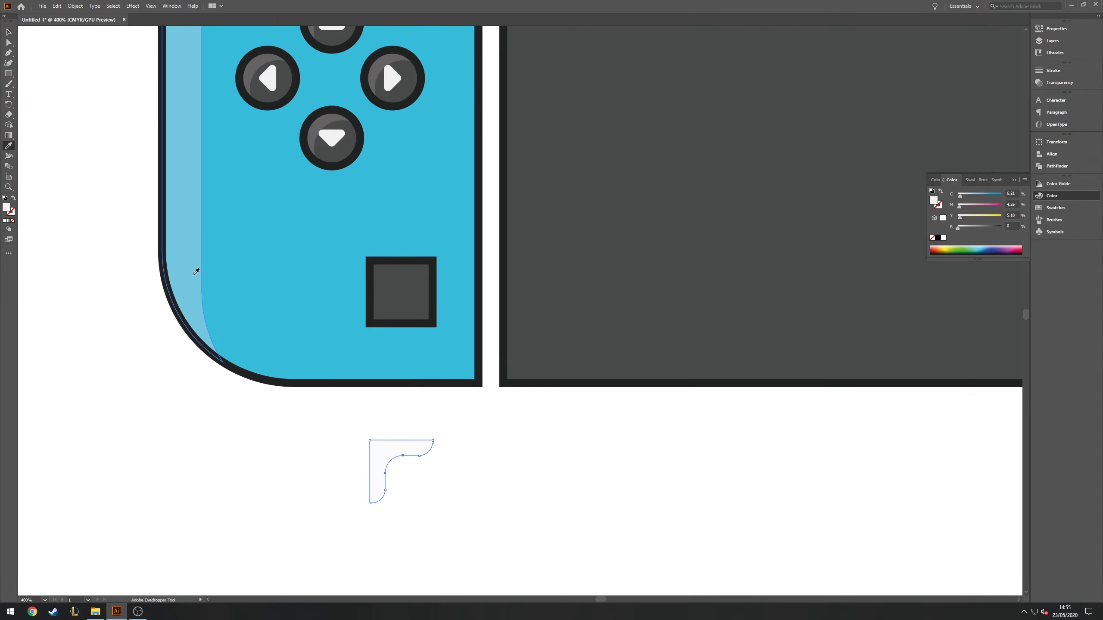
key("v")
left_click_drag(398, 457, 398, 276)
left_click(418, 443)
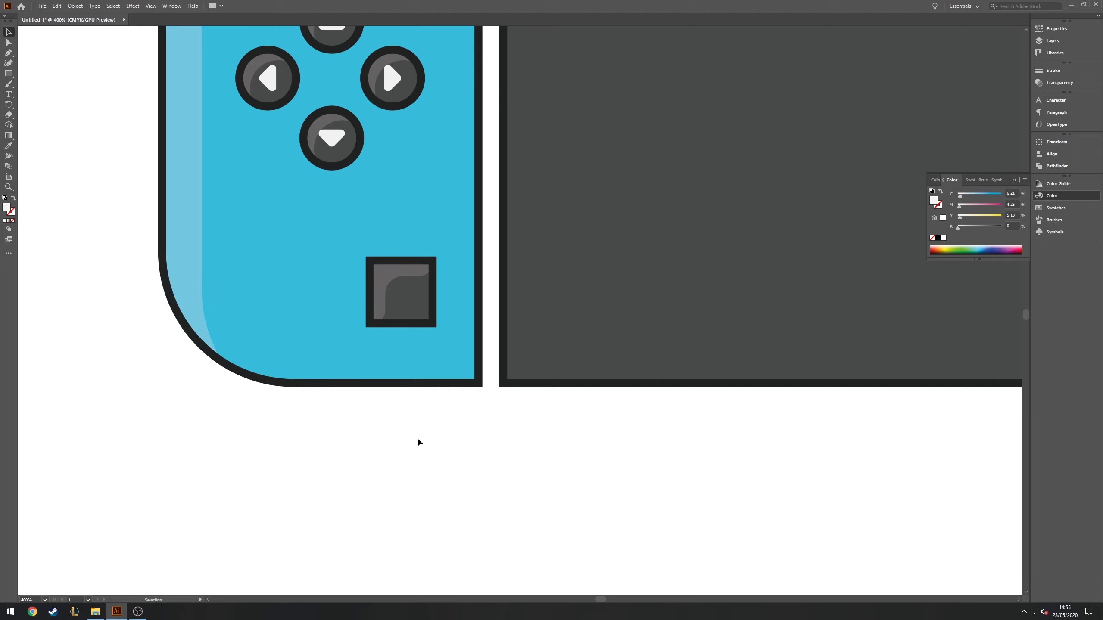
key("ctrl+minus")
key("ctrl+minus")
key("ctrl+minus")
Copy the controller's top-left outline and delete the straight segment, leaving only the arc.
scroll(404, 420, "down", 1)
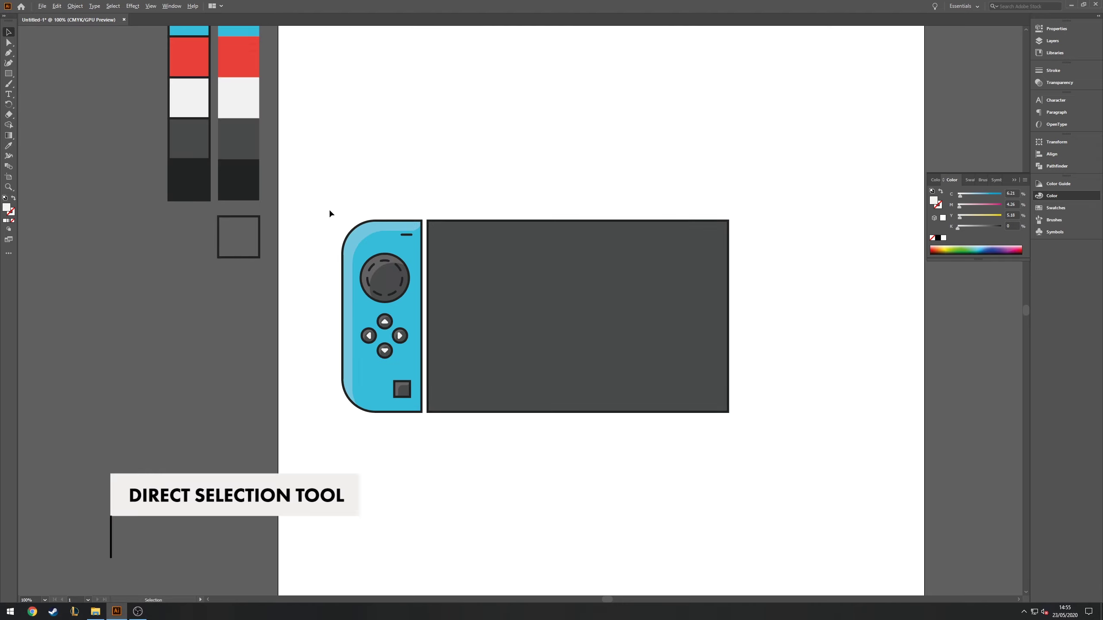
scroll(329, 209, "up", 1)
key("ctrl+plus")
left_click(403, 287)
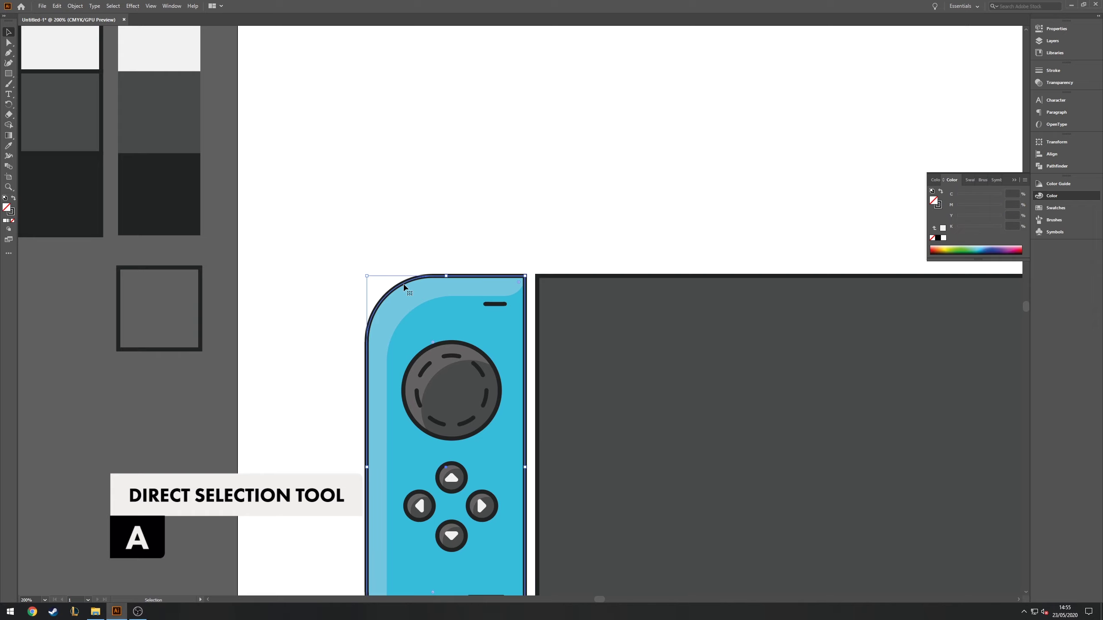
key("ctrl+c")
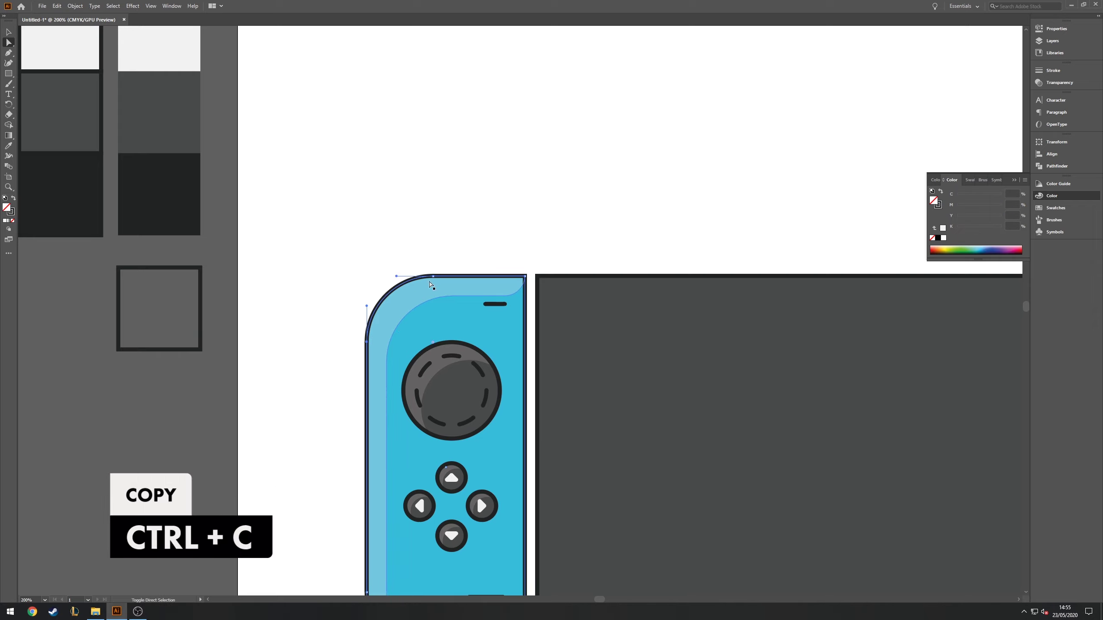
key("ctrl+v")
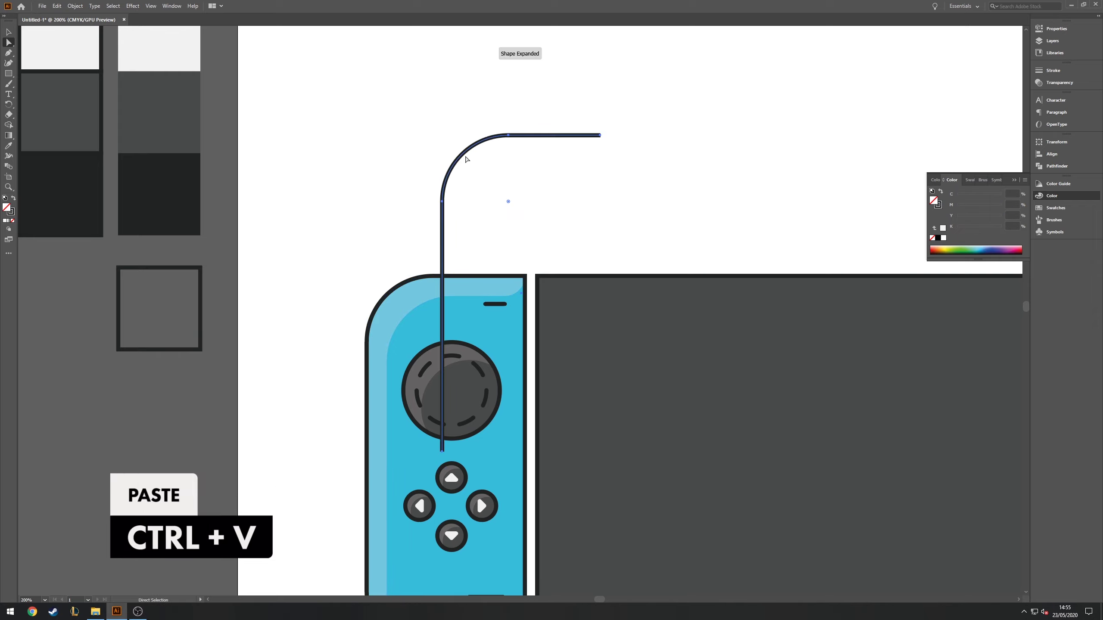
left_click(600, 136)
key("Delete")
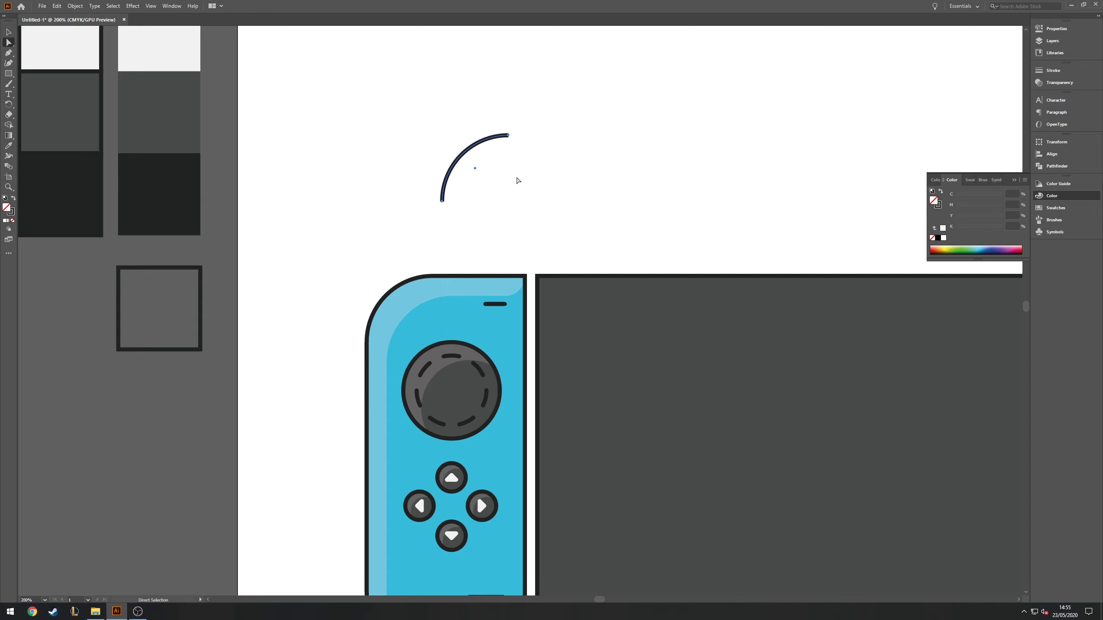
Place the arc on the controller's top-left corner with an 8 pt round-capped stroke.
key("p")
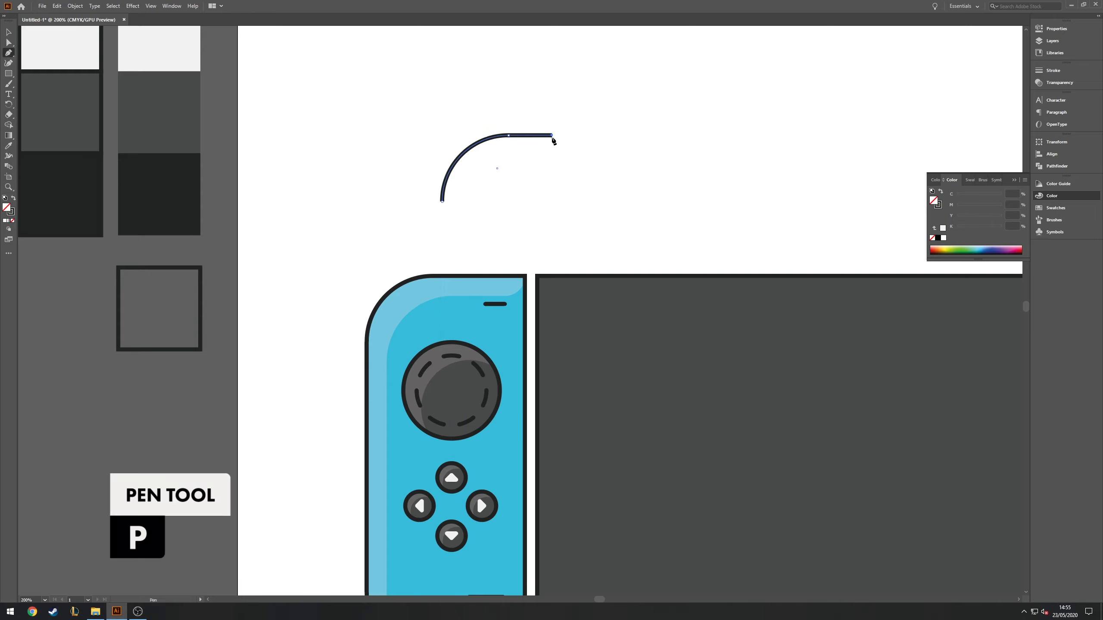
key("v")
left_click_drag(530, 137, 502, 186)
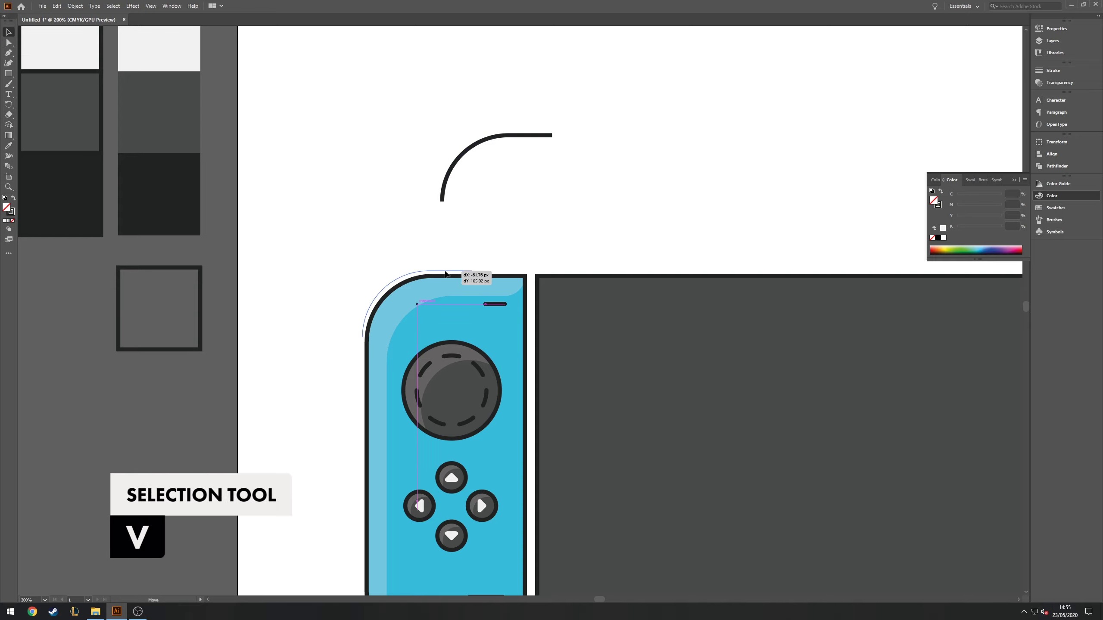
left_click_drag(445, 273, 450, 272)
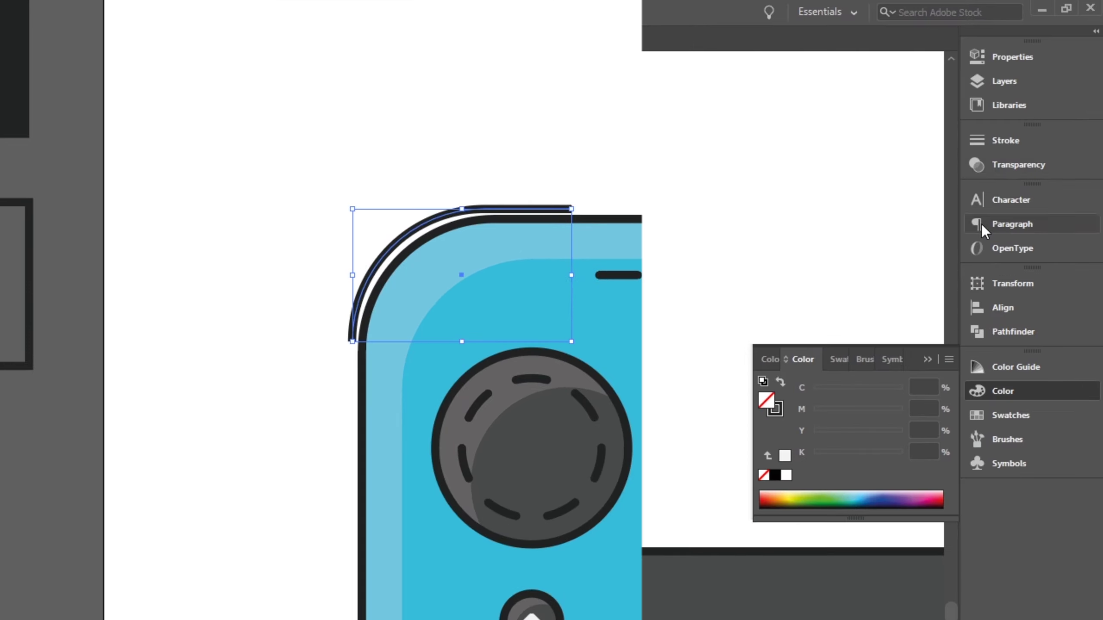
left_click(1007, 140)
left_click(825, 155)
left_click(824, 155)
left_click(825, 155)
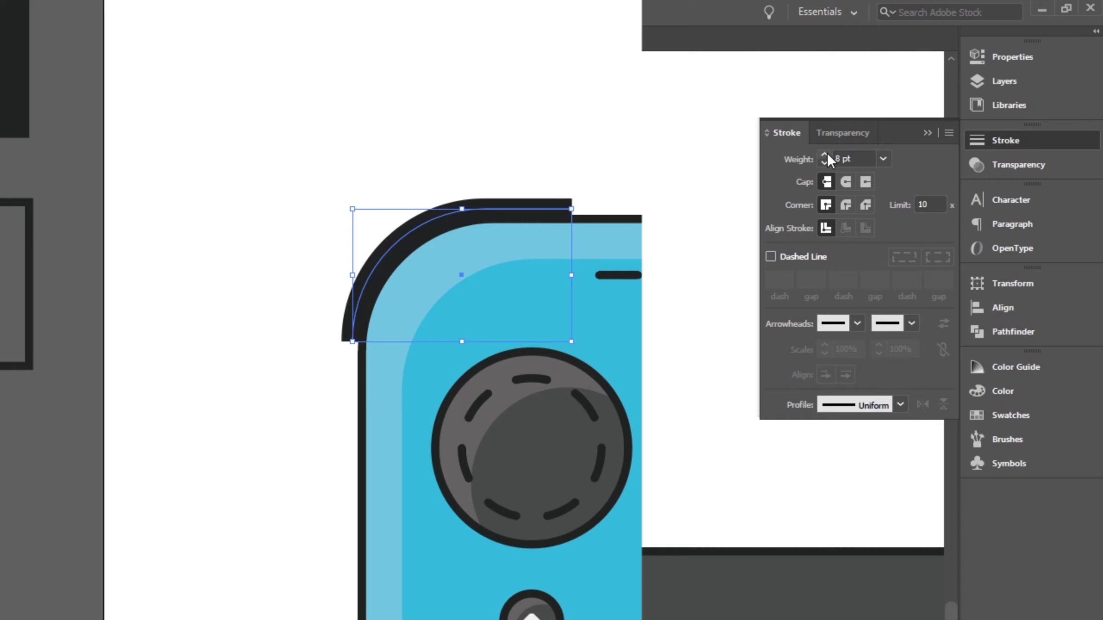
left_click(871, 163)
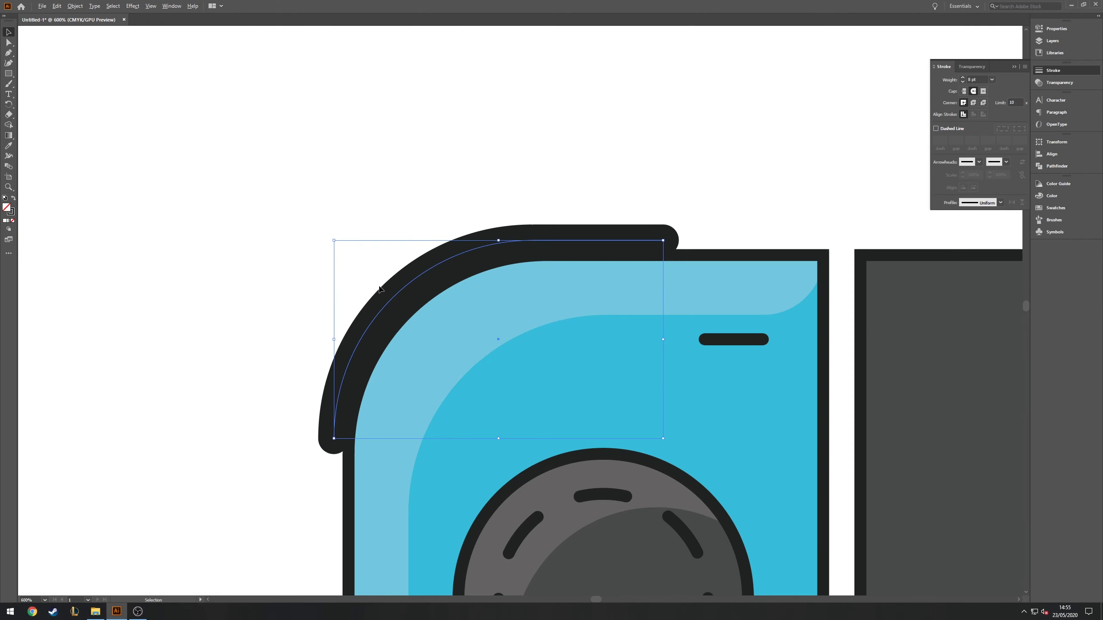
Nudge the arc down-right and send it behind the blue controller.
left_click_drag(408, 286, 421, 300)
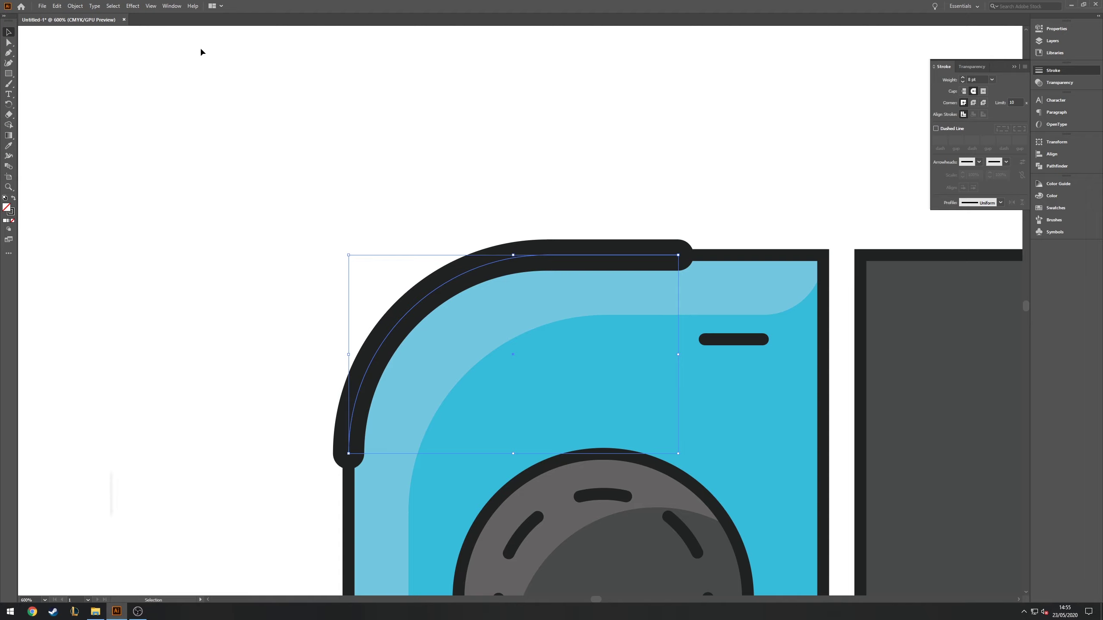
key("ctrl+shift+bracketleft")
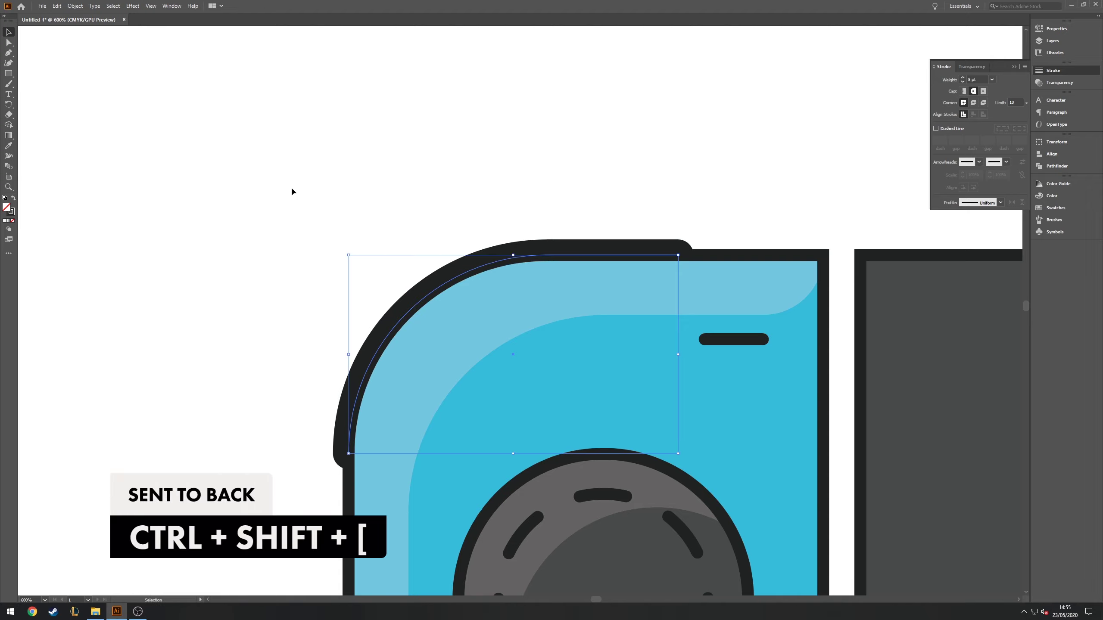
left_click(291, 187)
scroll(322, 230, "down", 2)
scroll(322, 231, "down", 2)
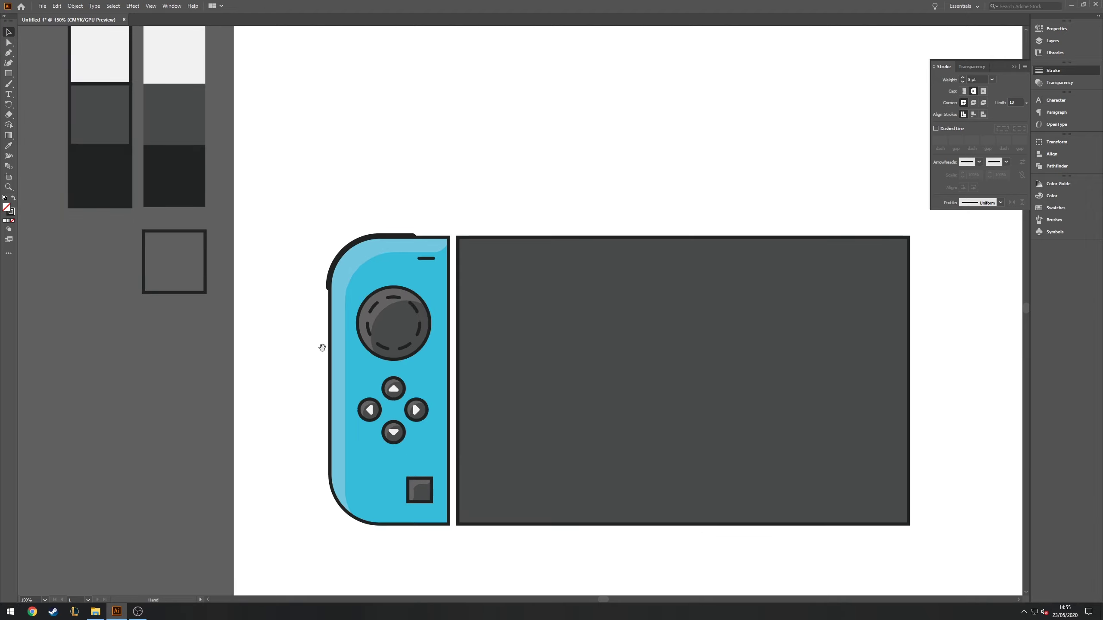
Copy the left controller to the screen's right side and reflect it across the vertical axis.
left_click_drag(321, 349, 312, 305)
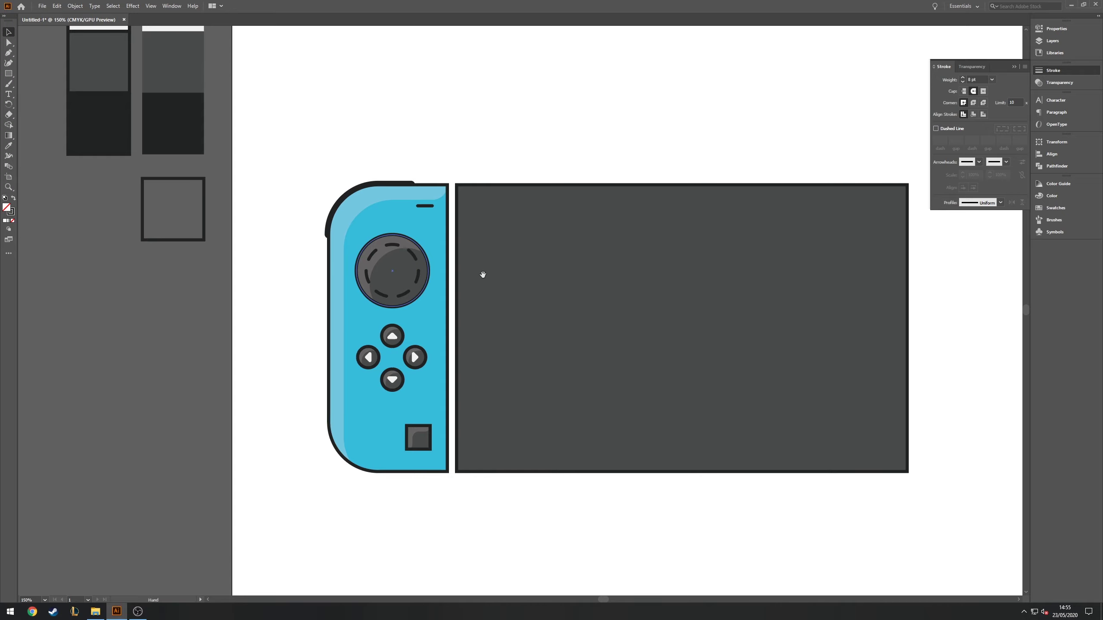
left_click_drag(481, 273, 452, 262)
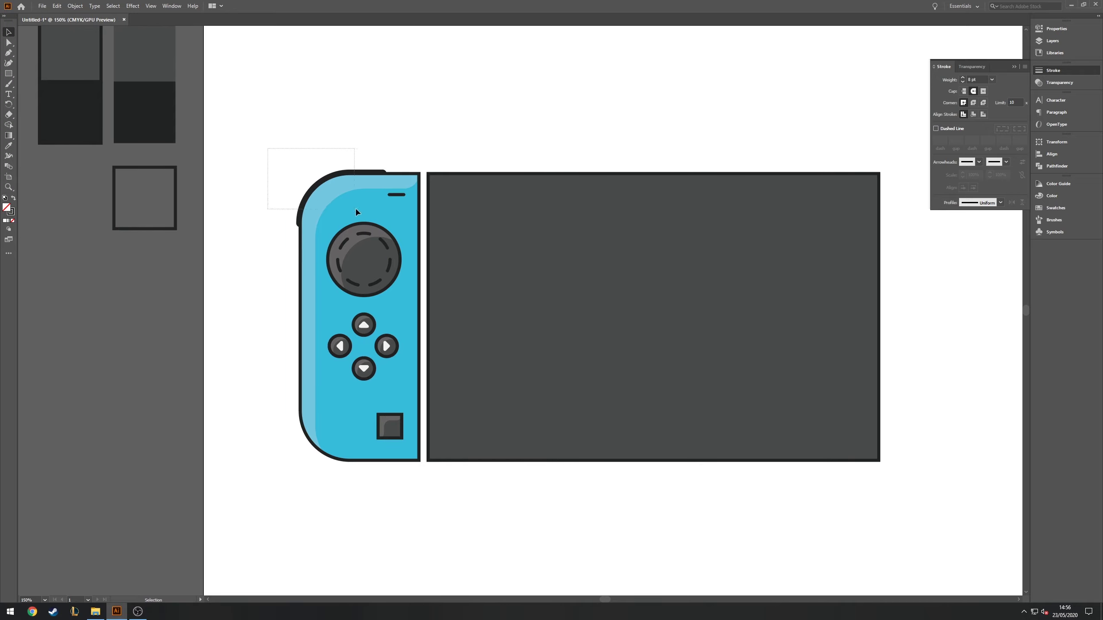
left_click_drag(424, 205, 423, 203)
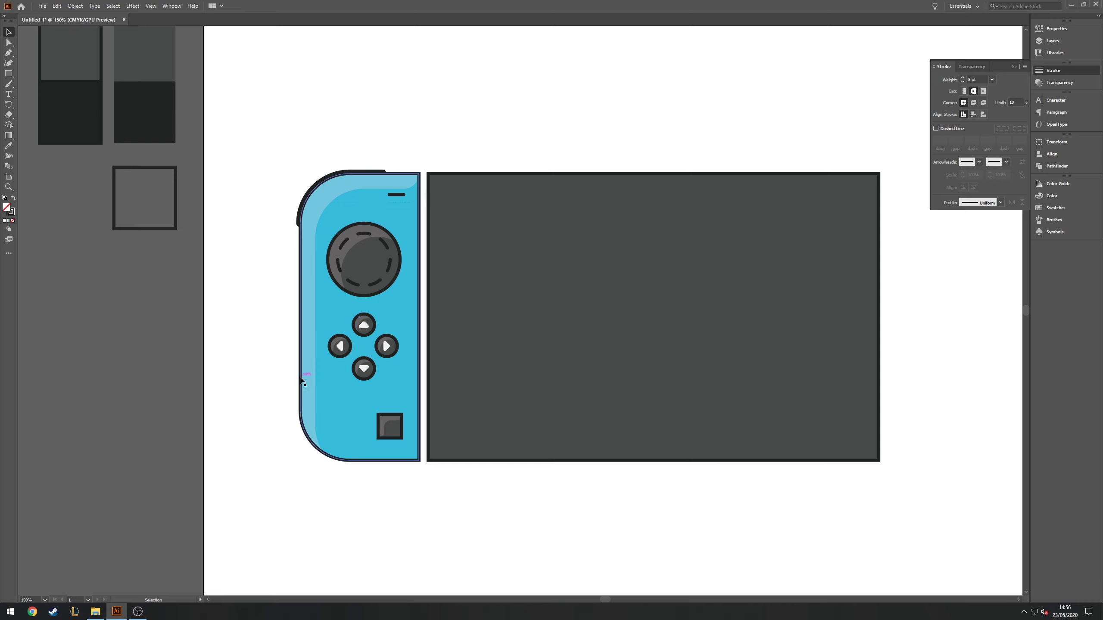
left_click(277, 386)
left_click_drag(304, 162, 303, 163)
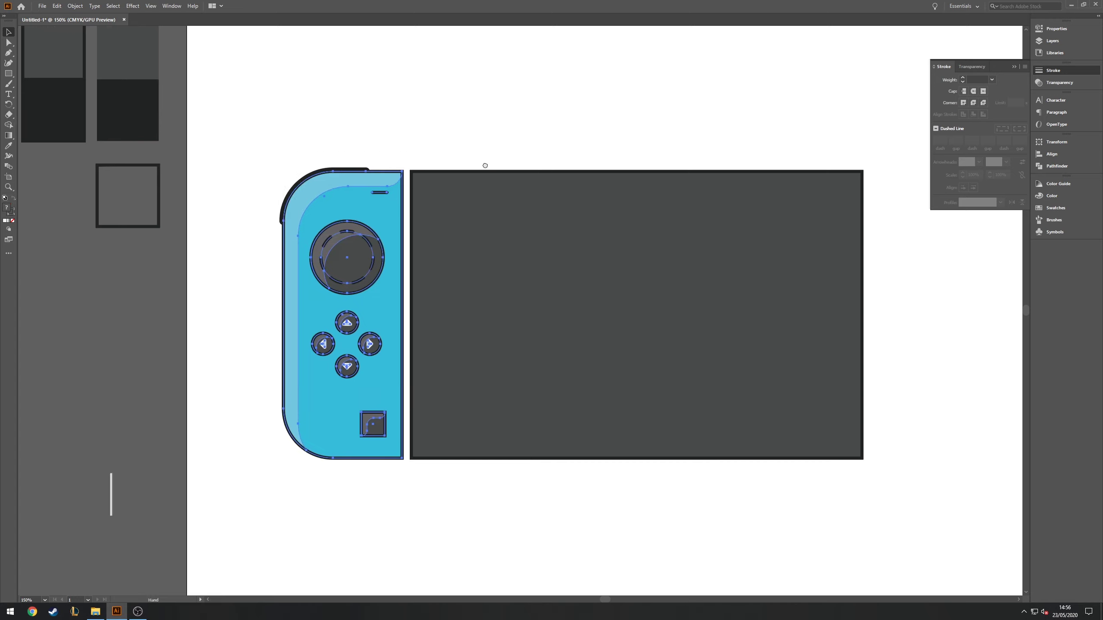
left_click_drag(219, 281, 825, 282)
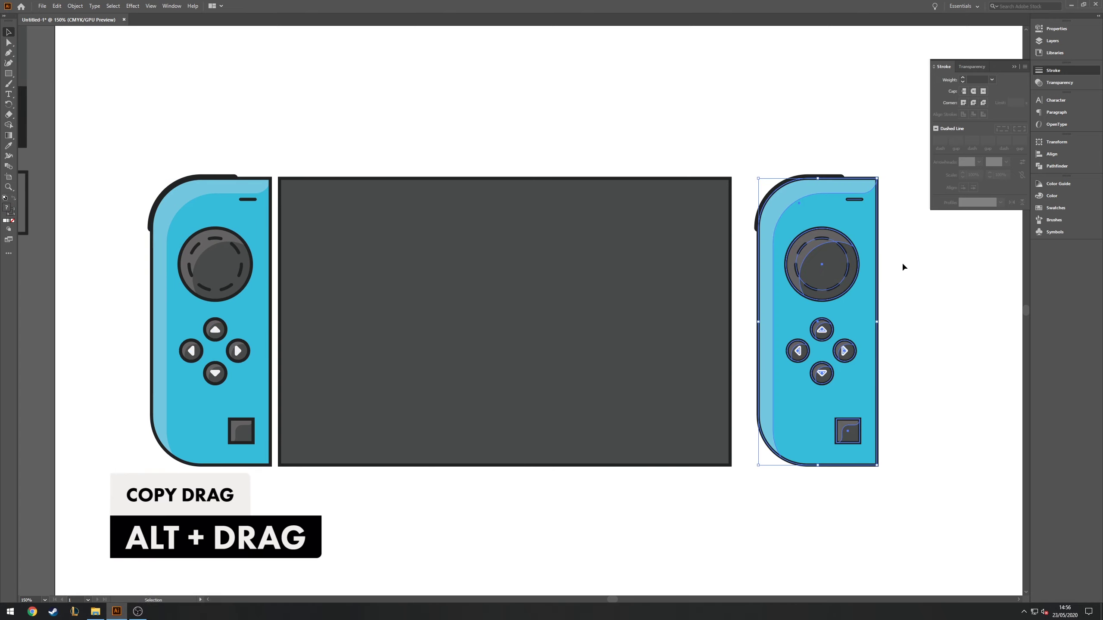
right_click(866, 188)
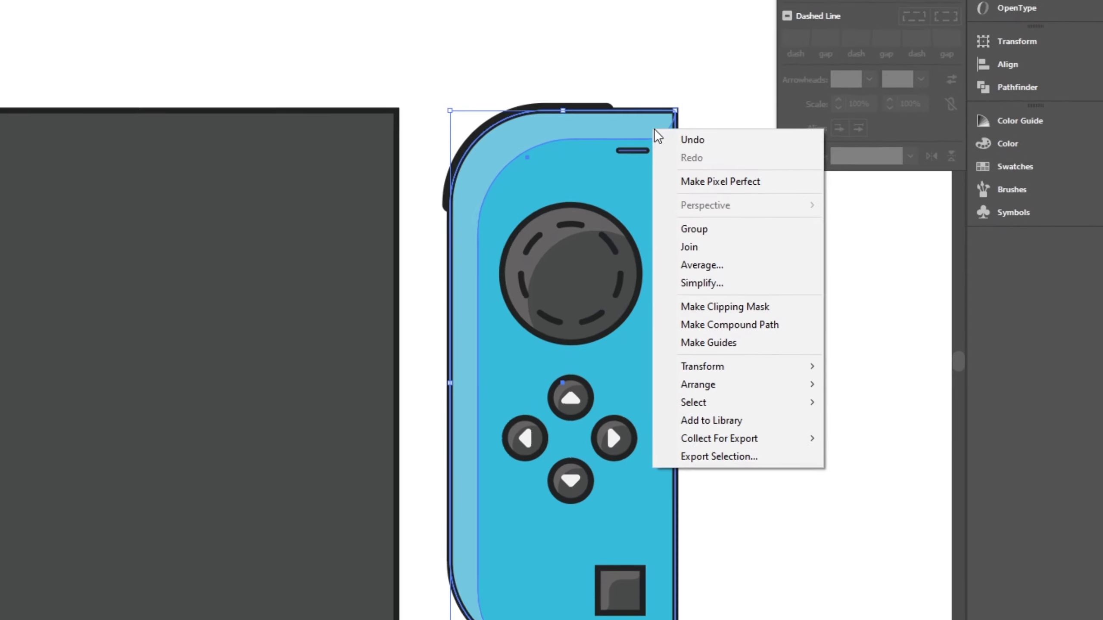
left_click(864, 436)
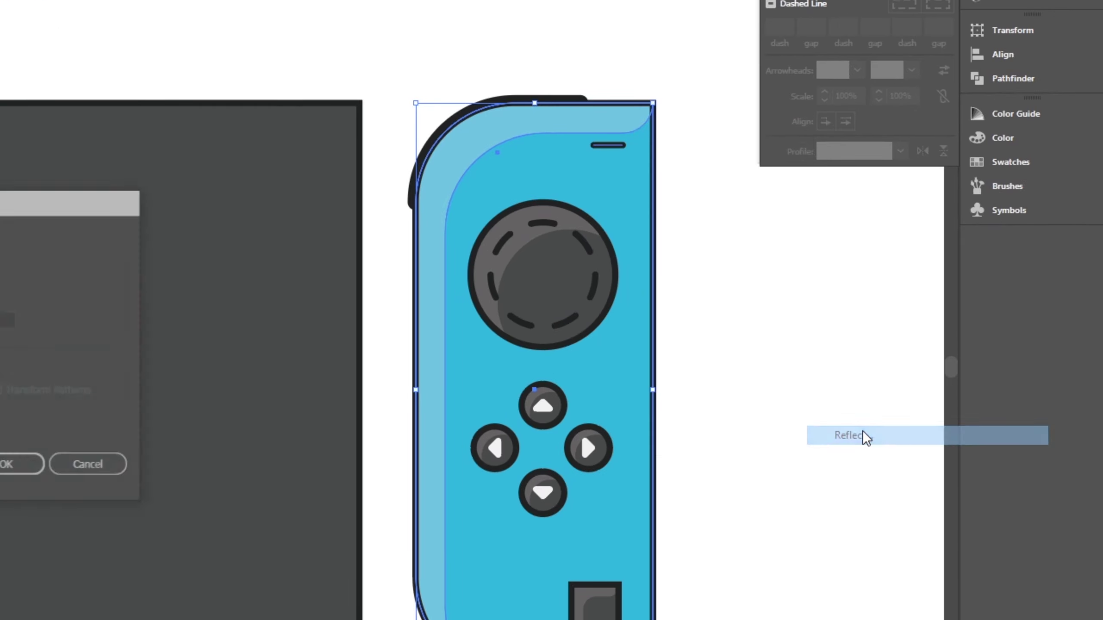
left_click(552, 459)
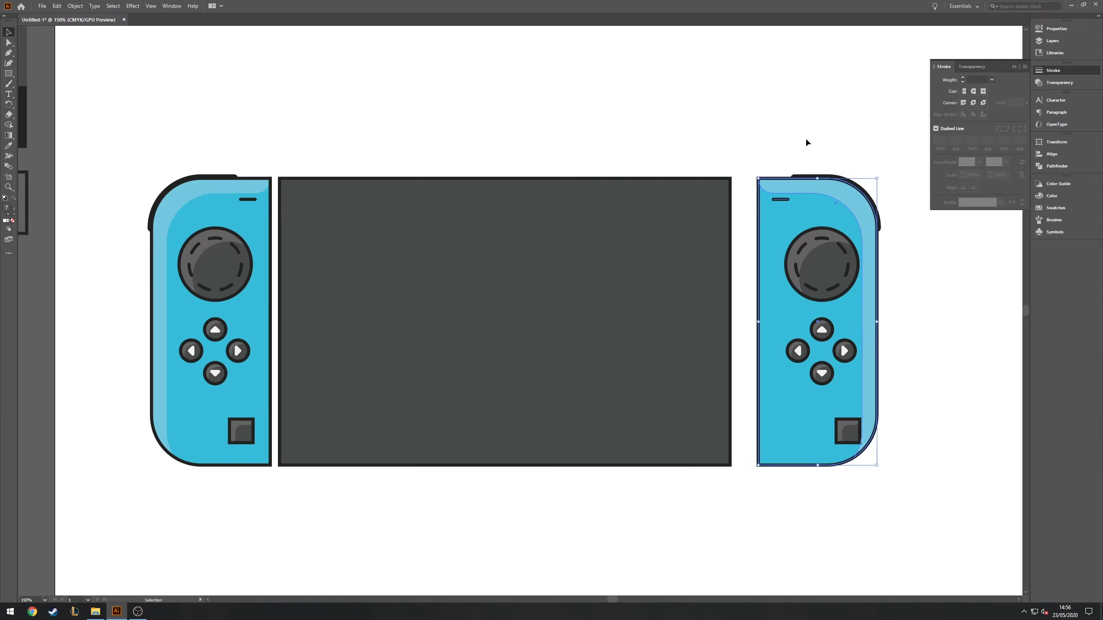
Paste a copy of the small pill and turn it upright to form a plus sign.
scroll(695, 213, "up", 4)
key("ctrl+c")
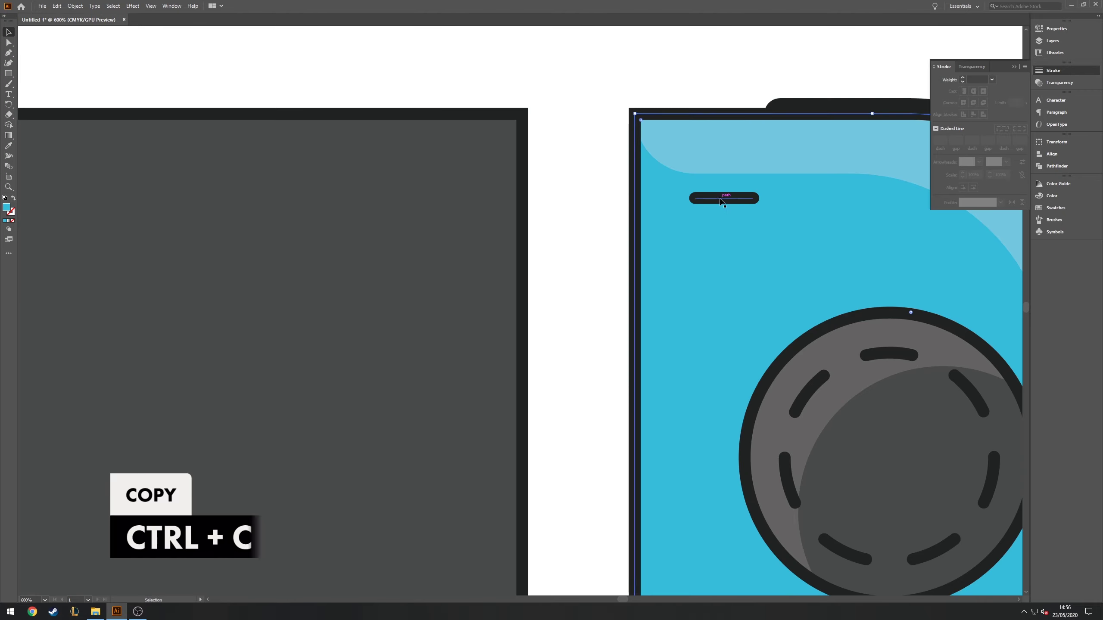
left_click(721, 201)
key("ctrl+shift+v")
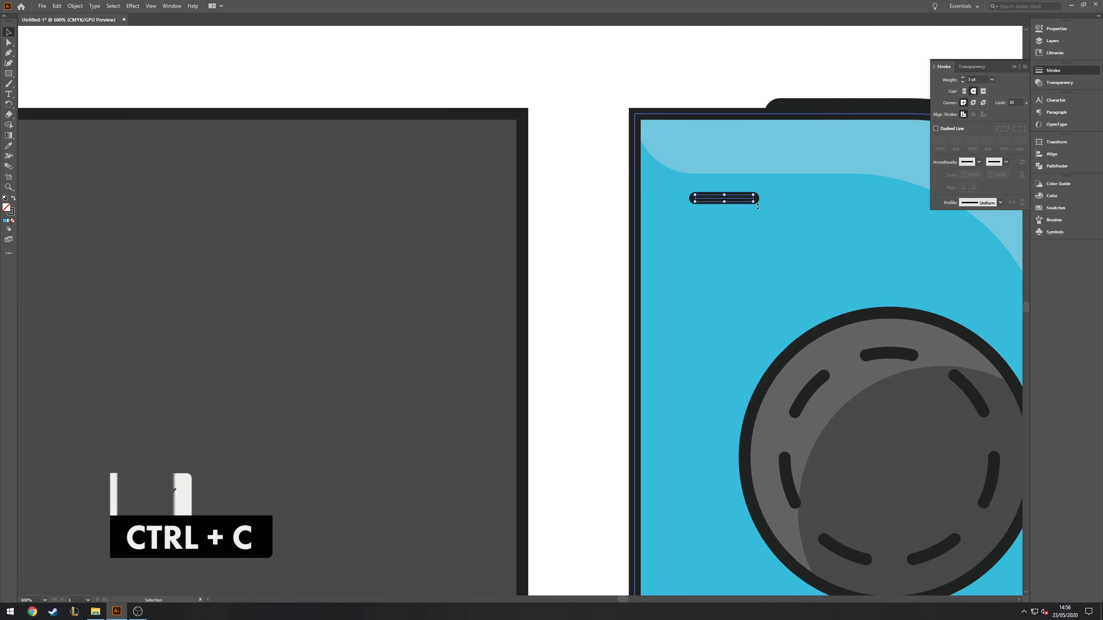
key("v")
left_click_drag(763, 239, 772, 91)
Select the right D-pad button, restoring a highlight strip deleted by mistake.
scroll(703, 72, "down", 1)
left_click_drag(907, 258, 677, 106)
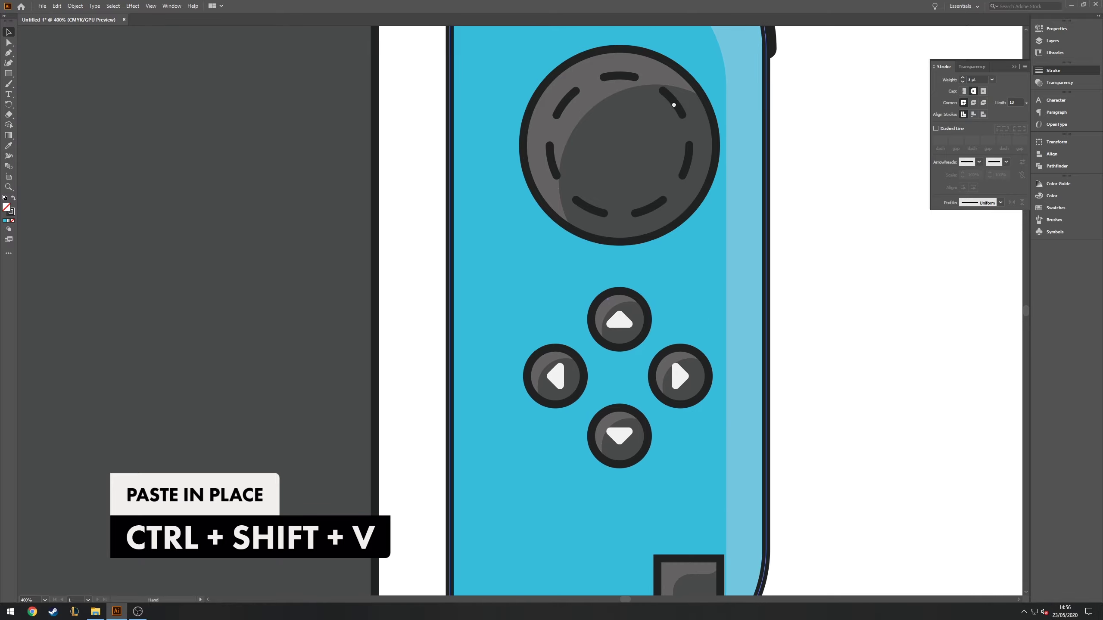
left_click(693, 378)
left_click(789, 409)
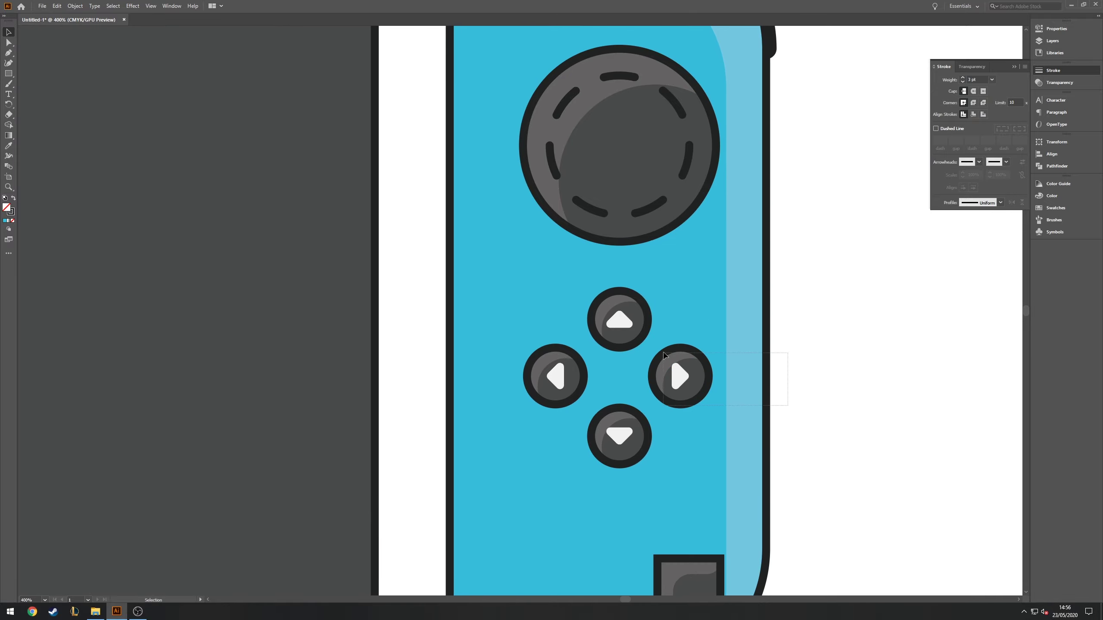
left_click_drag(664, 356, 669, 354)
key("Delete")
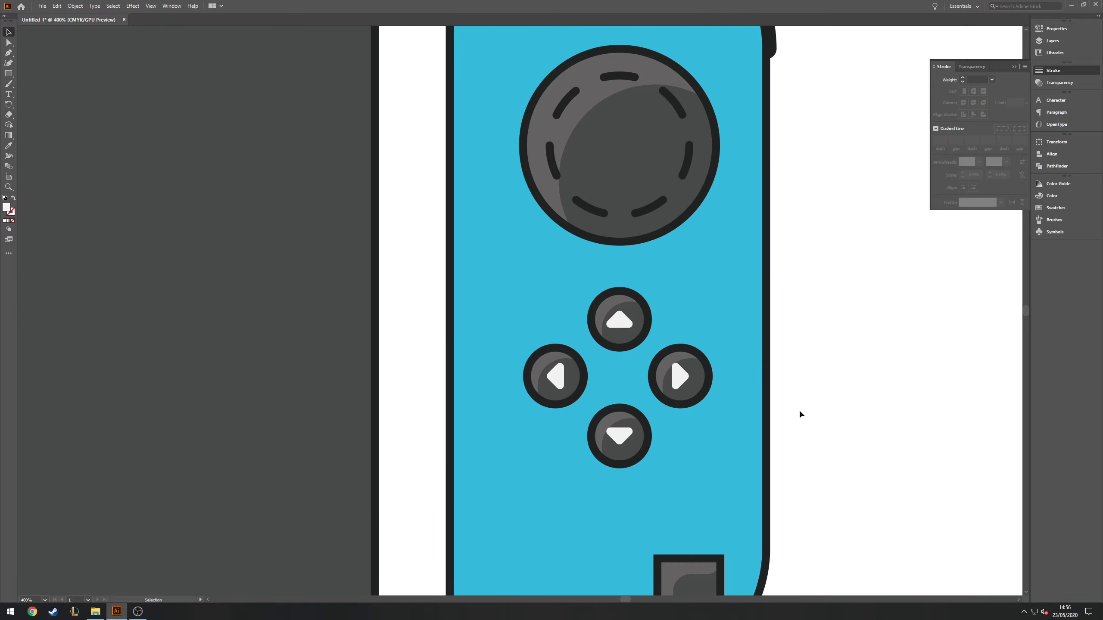
key("ctrl+z")
left_click(768, 326, "shift")
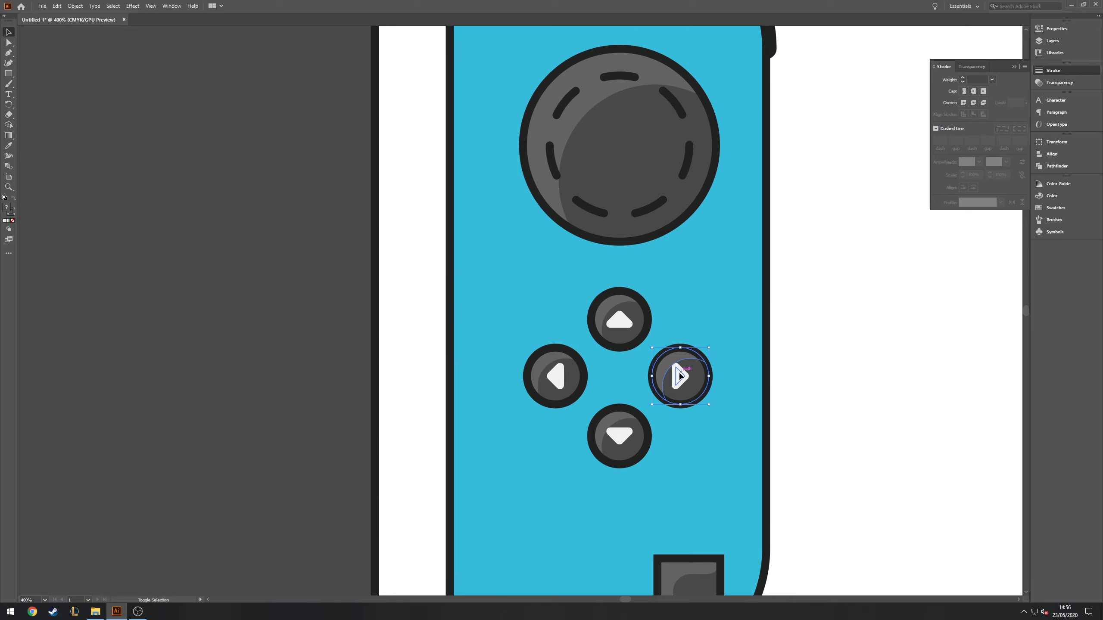
Delete the arrows from the four D-pad buttons to make plain round face buttons.
scroll(685, 389, "up", 1)
left_click(629, 285)
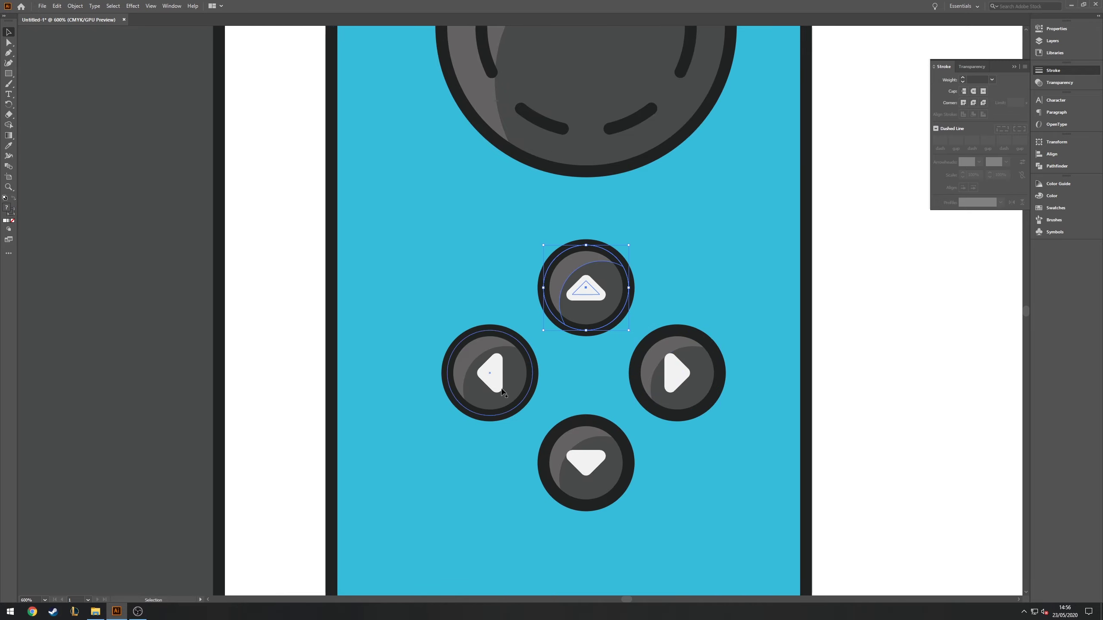
left_click(533, 372)
left_click(573, 505)
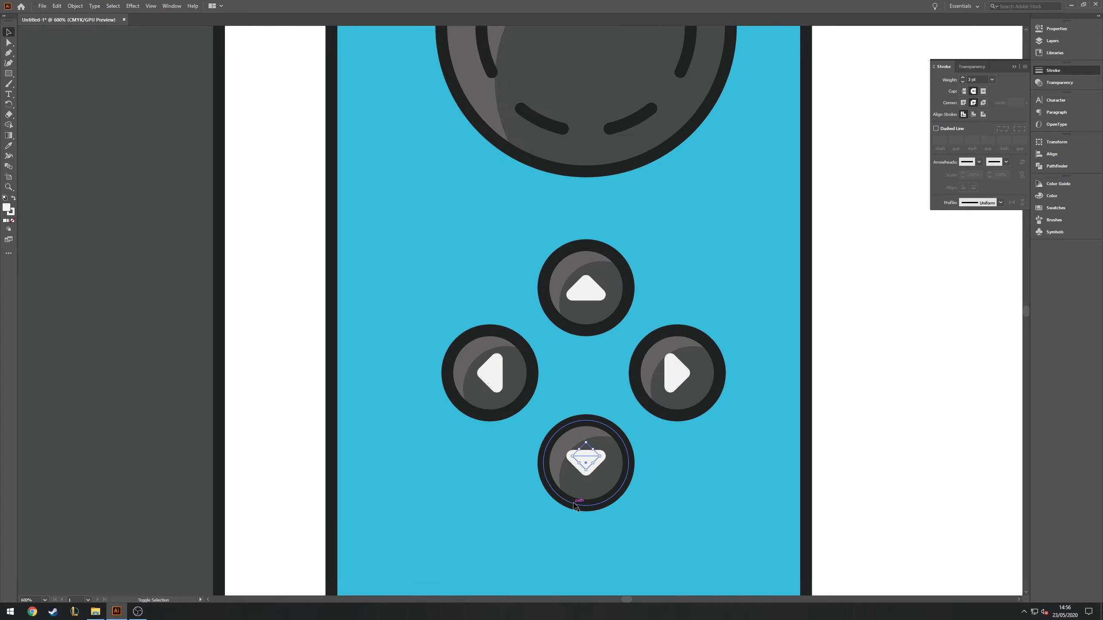
double_click(516, 388)
key("Delete")
left_click(581, 296)
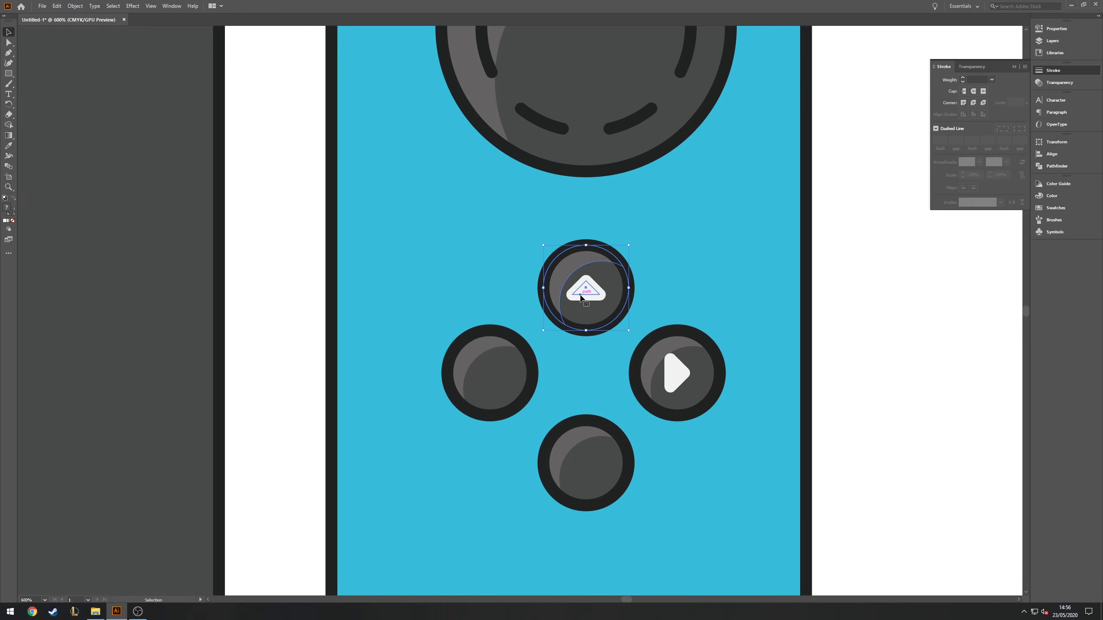
double_click(586, 295)
key("Delete")
key("Escape")
left_click(677, 382)
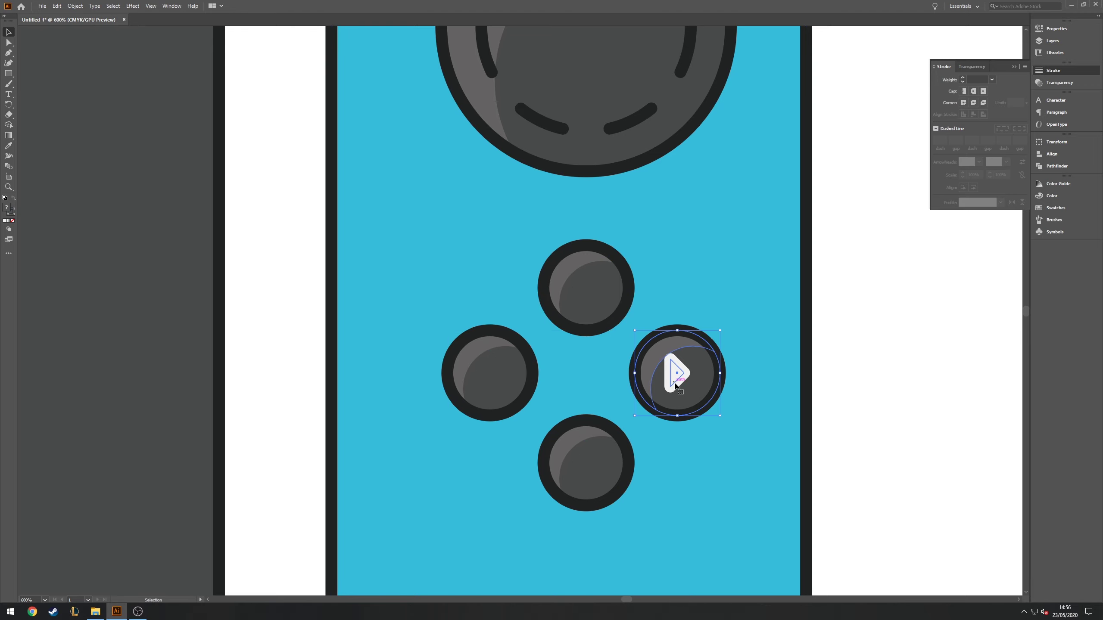
double_click(679, 381)
key("Escape")
Group the four face buttons, move them up, and place the joystick below them.
scroll(652, 381, "down", 2)
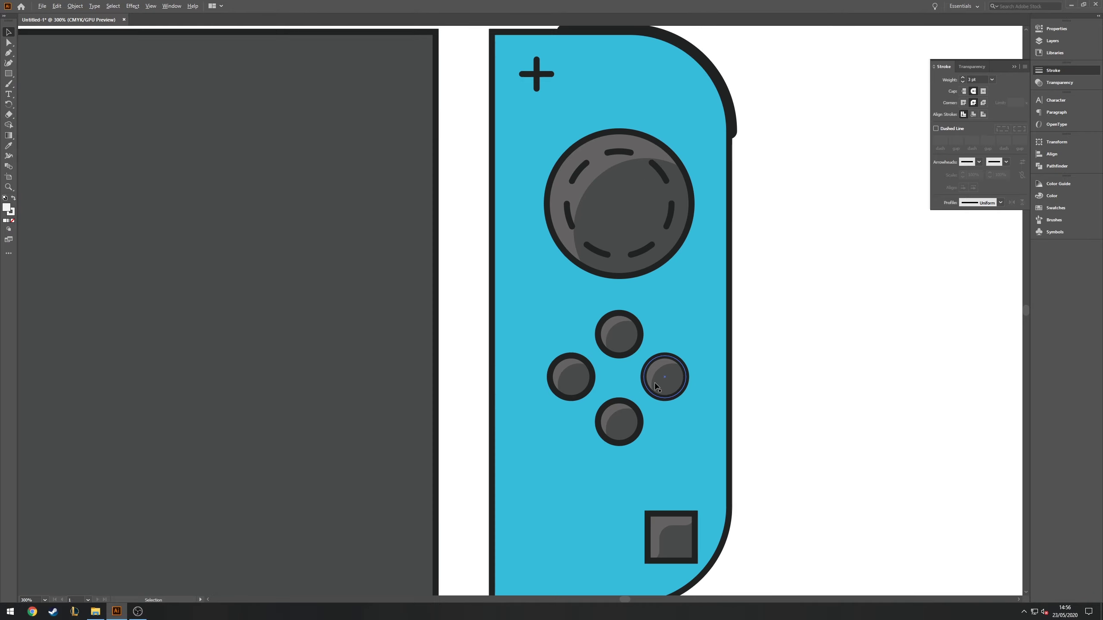
left_click(664, 377)
left_click(612, 415, "shift")
key("ctrl+g")
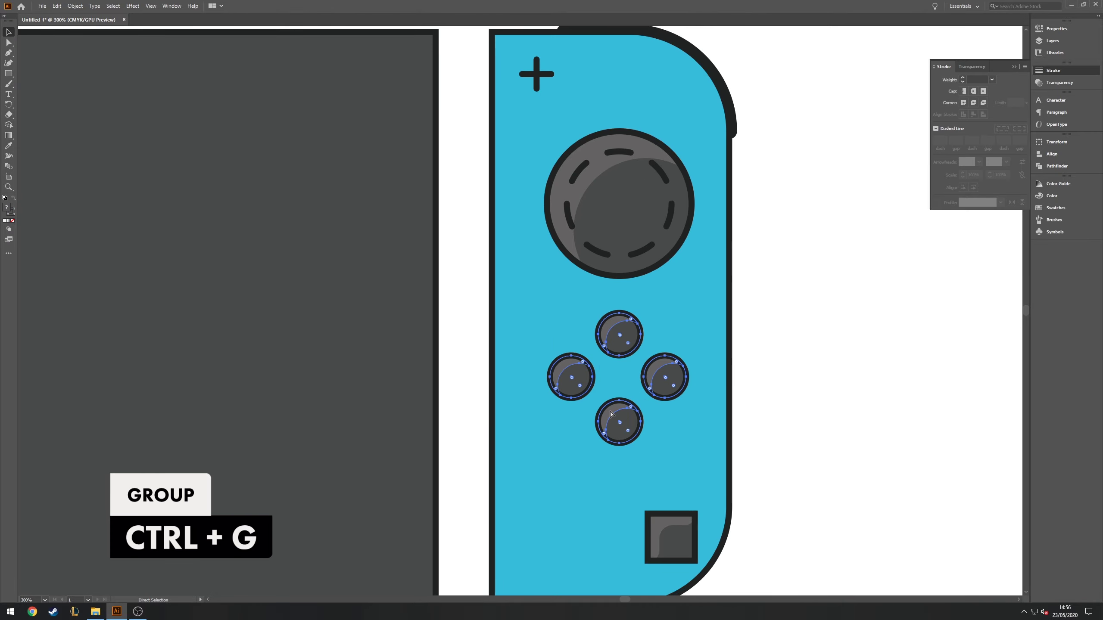
mouse_move(628, 343)
left_mouse_down()
mouse_move(614, 174)
mouse_move(625, 395)
left_mouse_up()
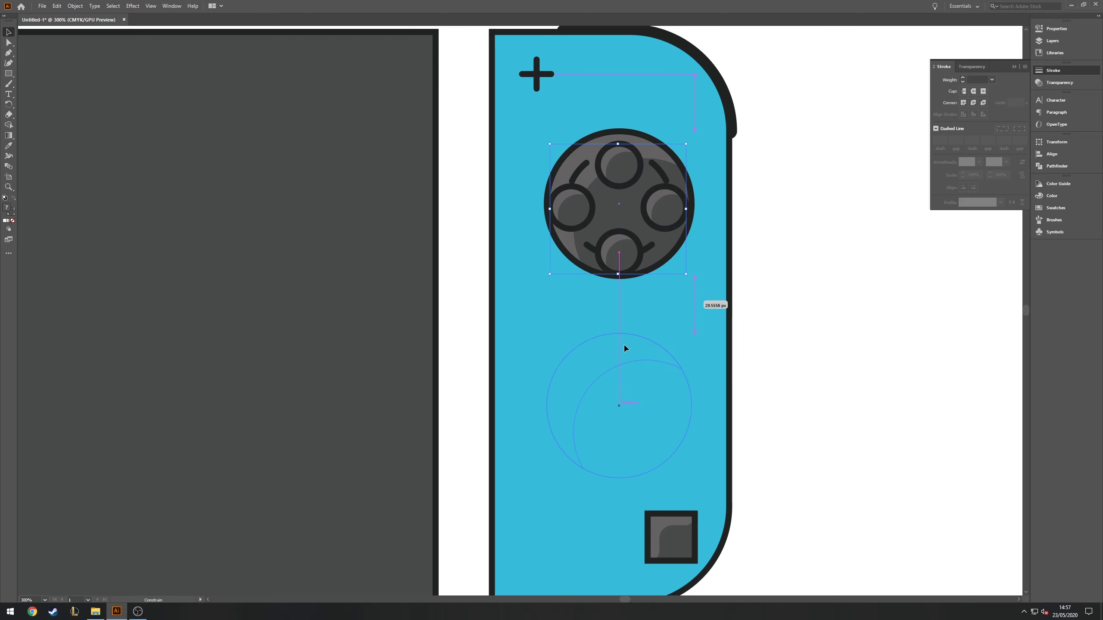
left_click_drag(624, 348, 623, 349)
scroll(697, 348, "down", 1)
key("ctrl+z")
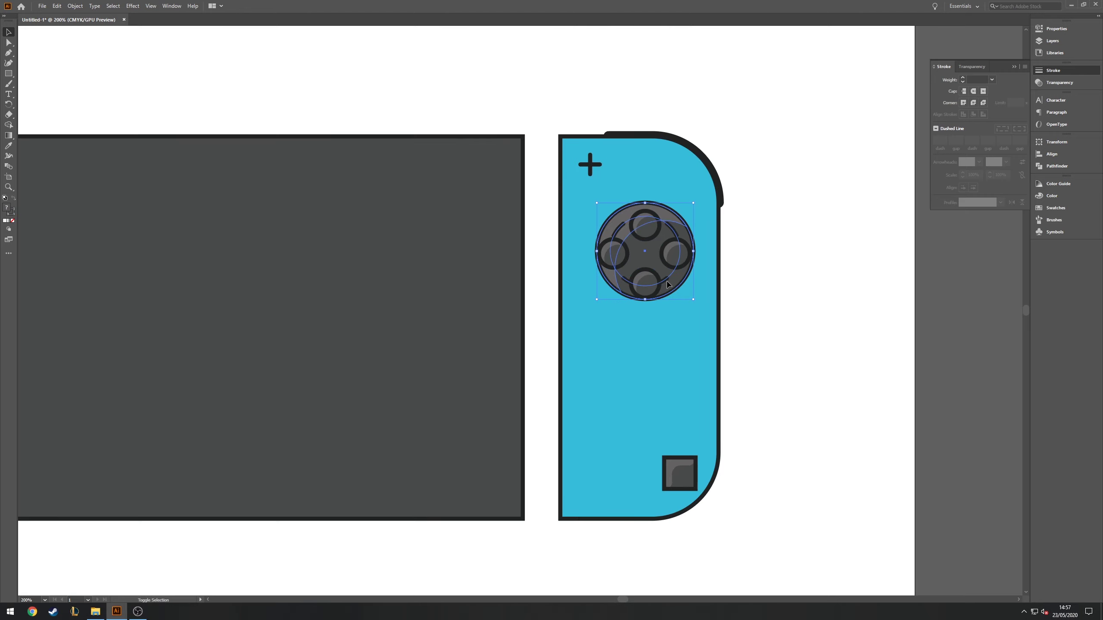
left_click_drag(674, 295, 667, 405)
left_click(591, 435)
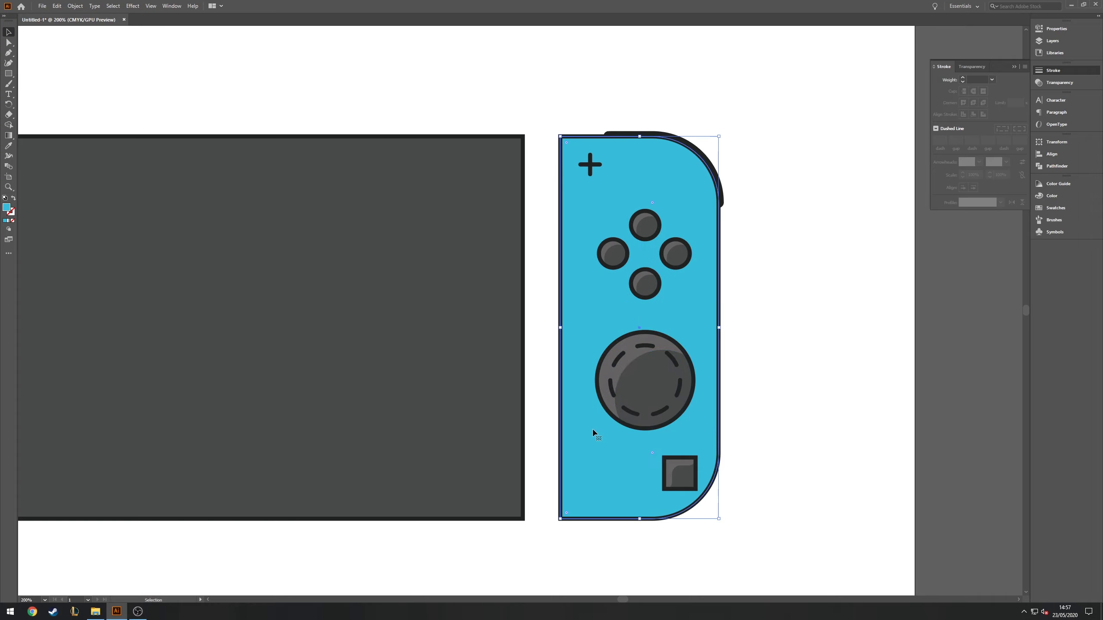
Make two offset copies of the controller body and Shape Builder them into an L-shaped strip.
left_click_drag(707, 508, 677, 252)
left_click_drag(591, 229, 591, 575)
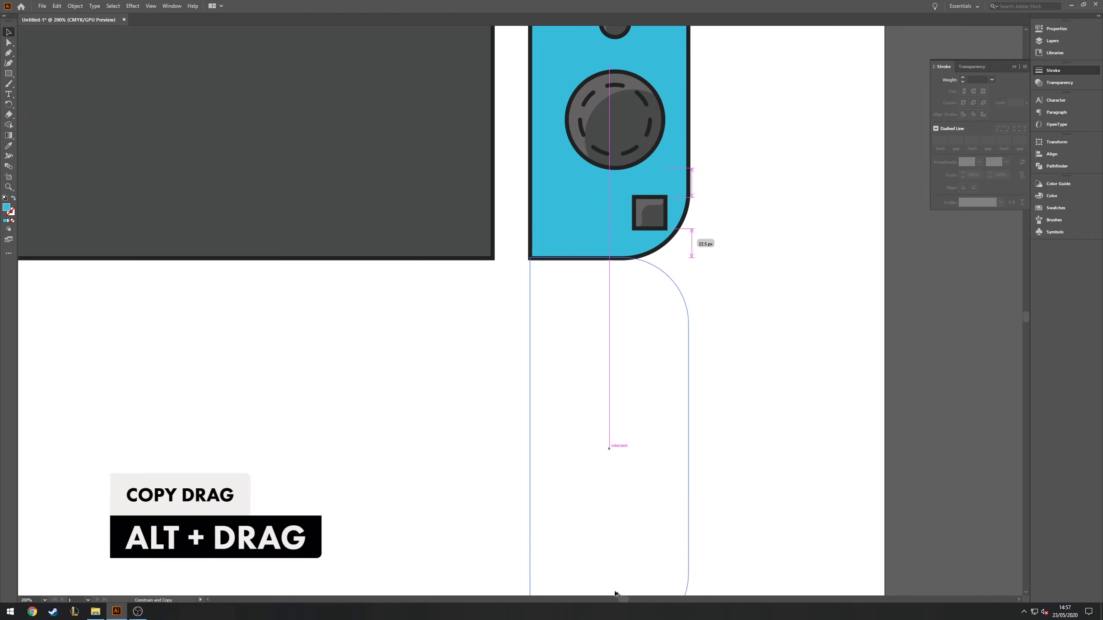
left_click_drag(789, 495, 779, 318)
left_click_drag(594, 265, 616, 288, "alt")
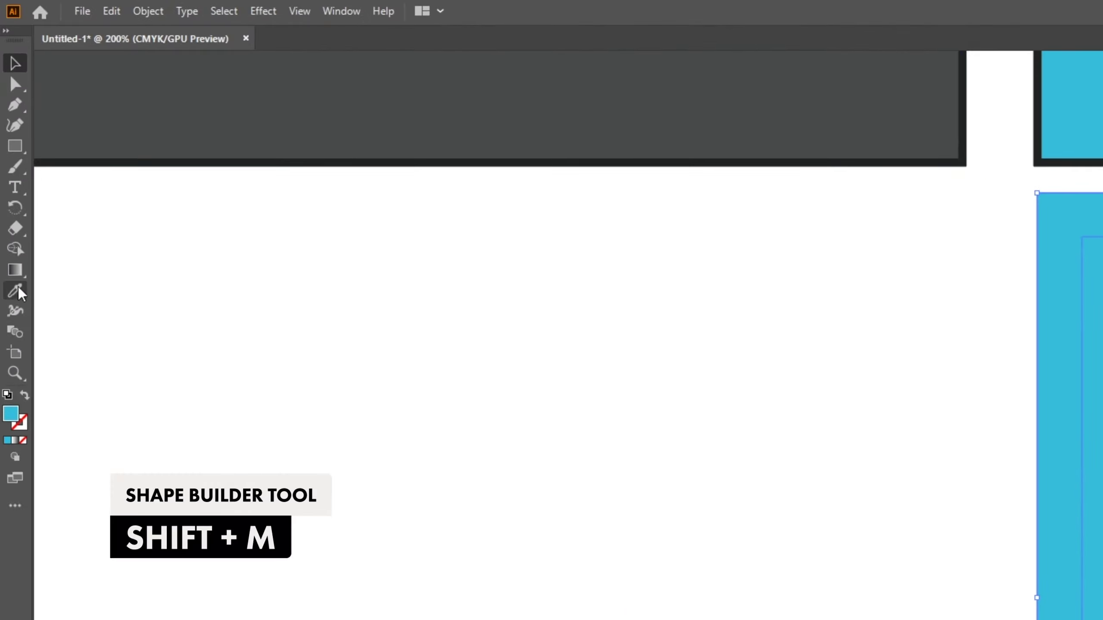
left_click(19, 256)
left_click(612, 352, "alt")
Round the corners of the L-shaped strip with Direct Selection.
key("a")
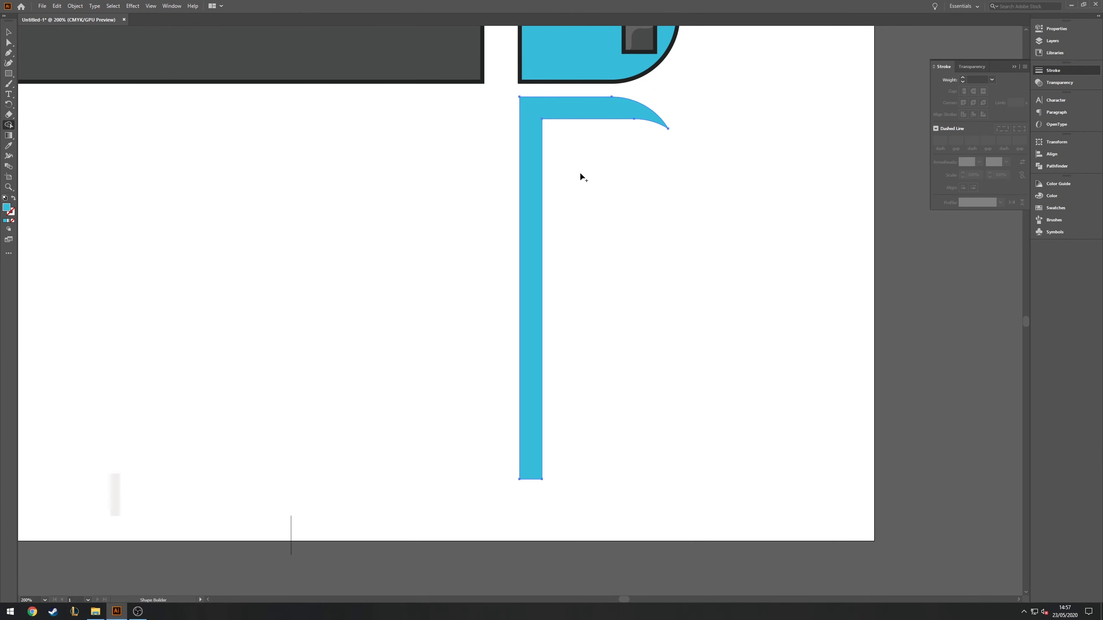
left_click(545, 484)
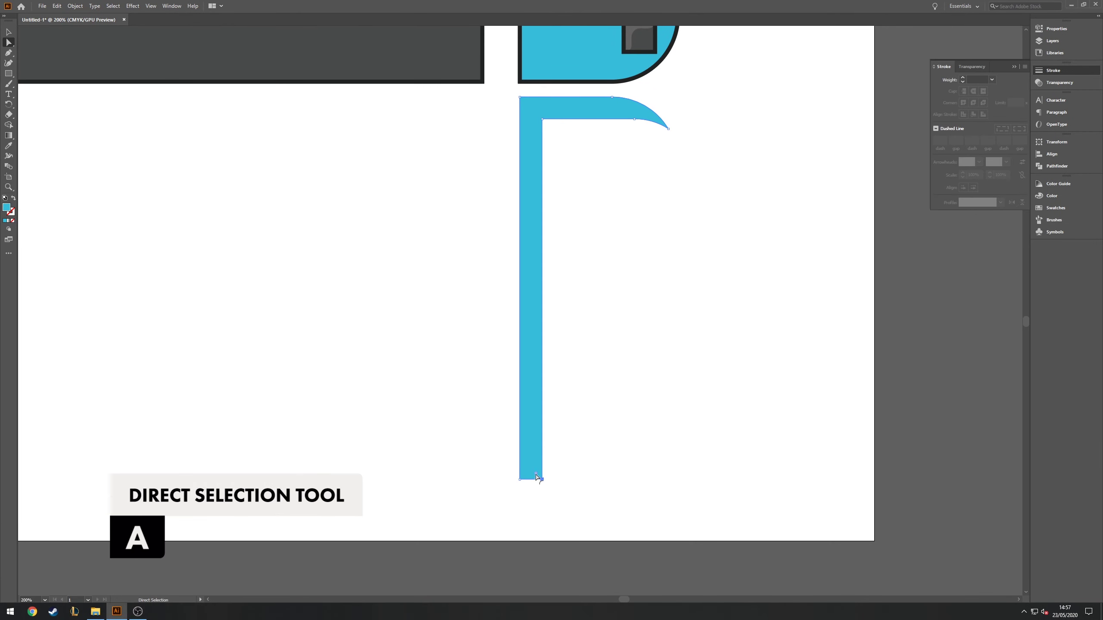
left_click_drag(537, 477, 534, 460)
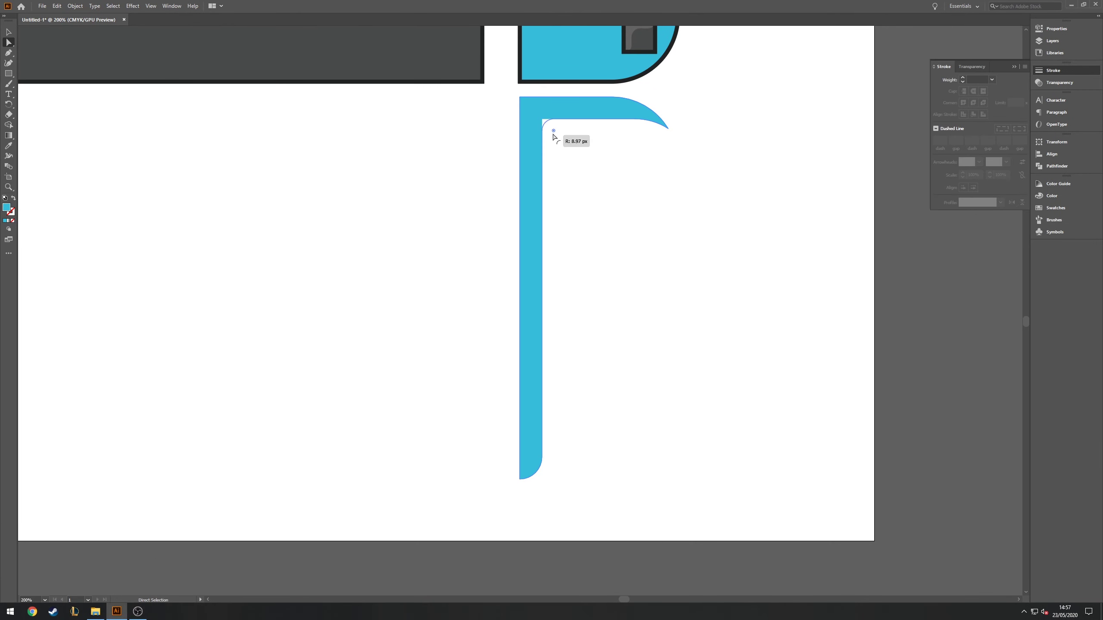
key("ctrl+minus")
key("ctrl+minus")
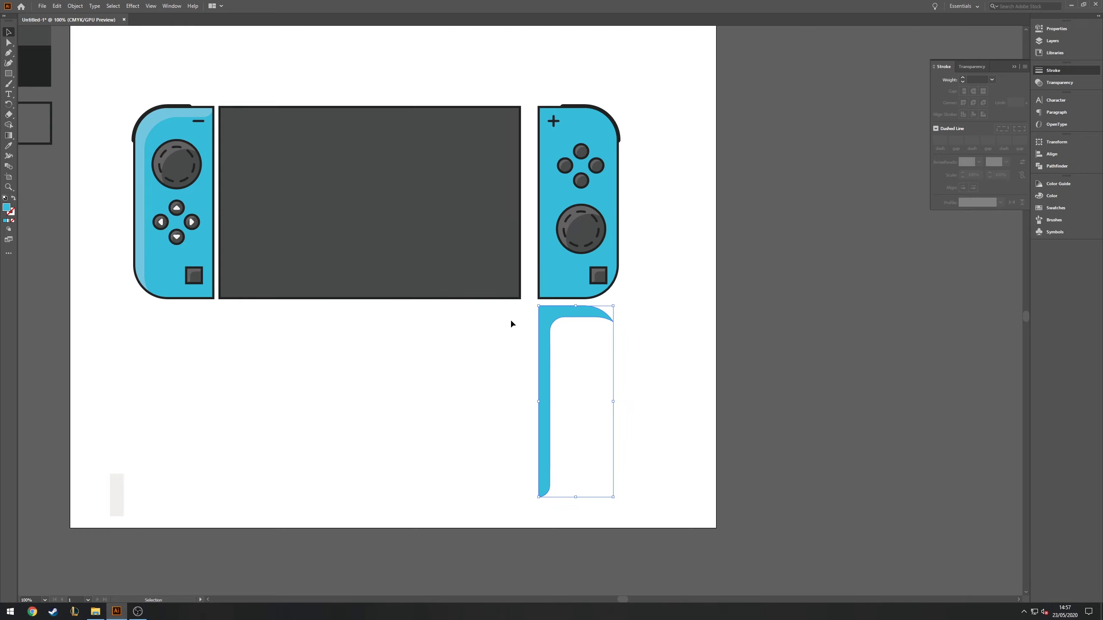
key("v")
Give the strip the joystick's light fill and place it along the right controller's left and top edges.
key("i")
left_click(574, 216)
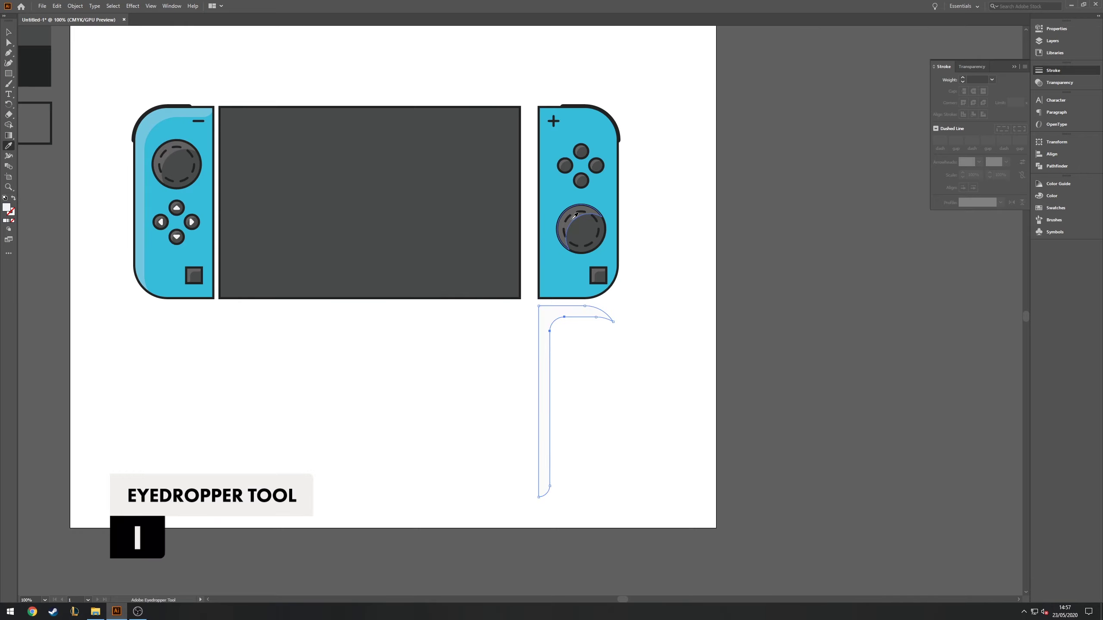
key("v")
left_click_drag(551, 335, 553, 334)
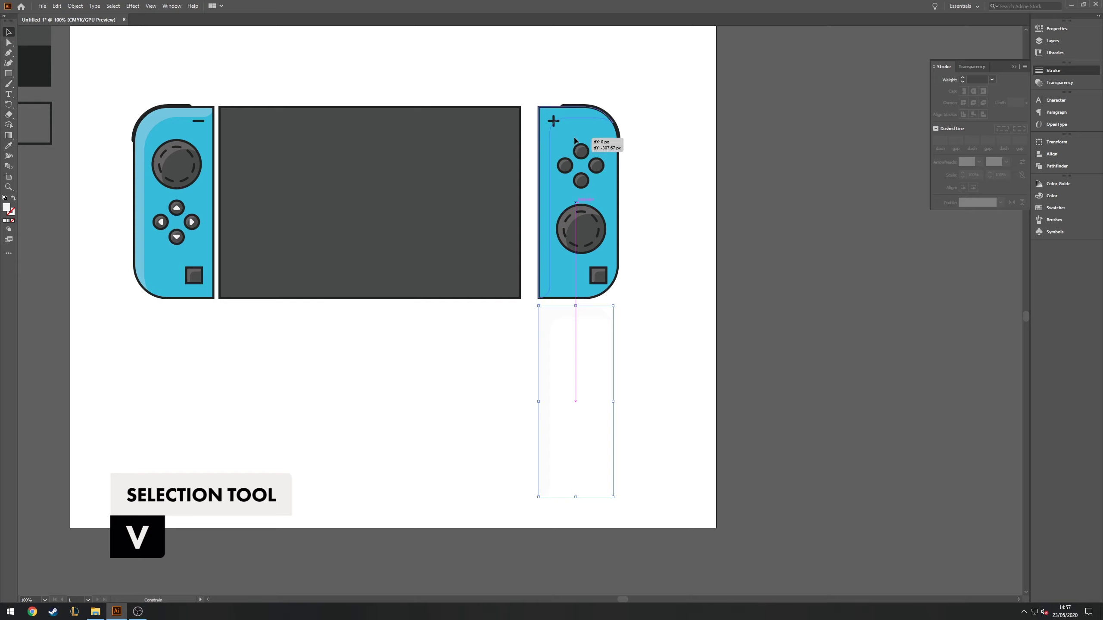
left_click_drag(574, 149, 597, 325)
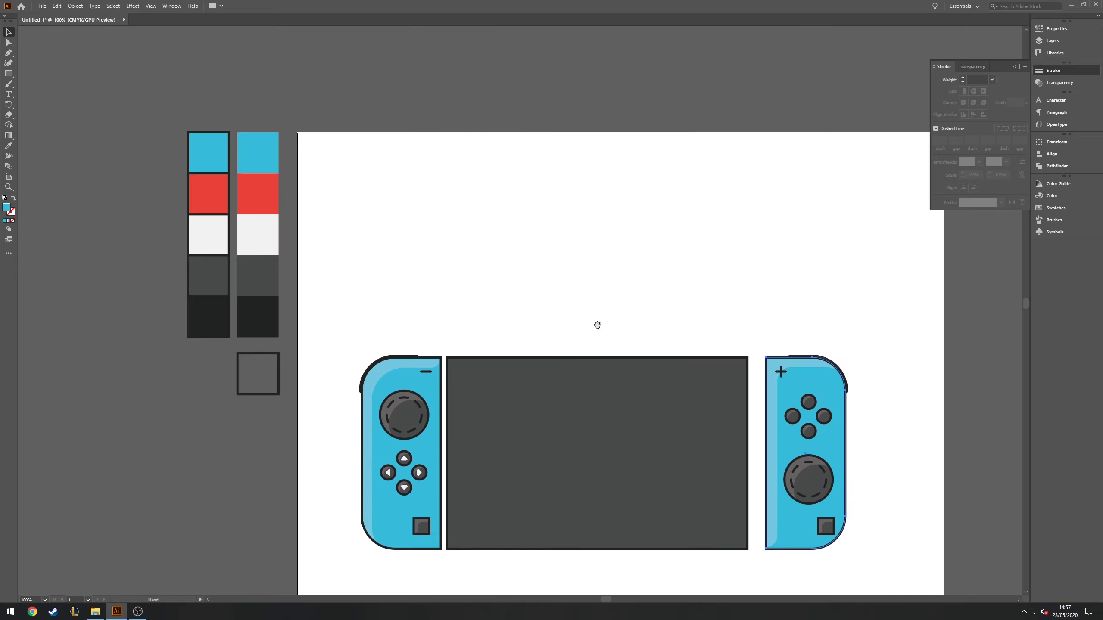
Recolour the right controller with the palette red using the Eyedropper.
key("i")
left_click(277, 200)
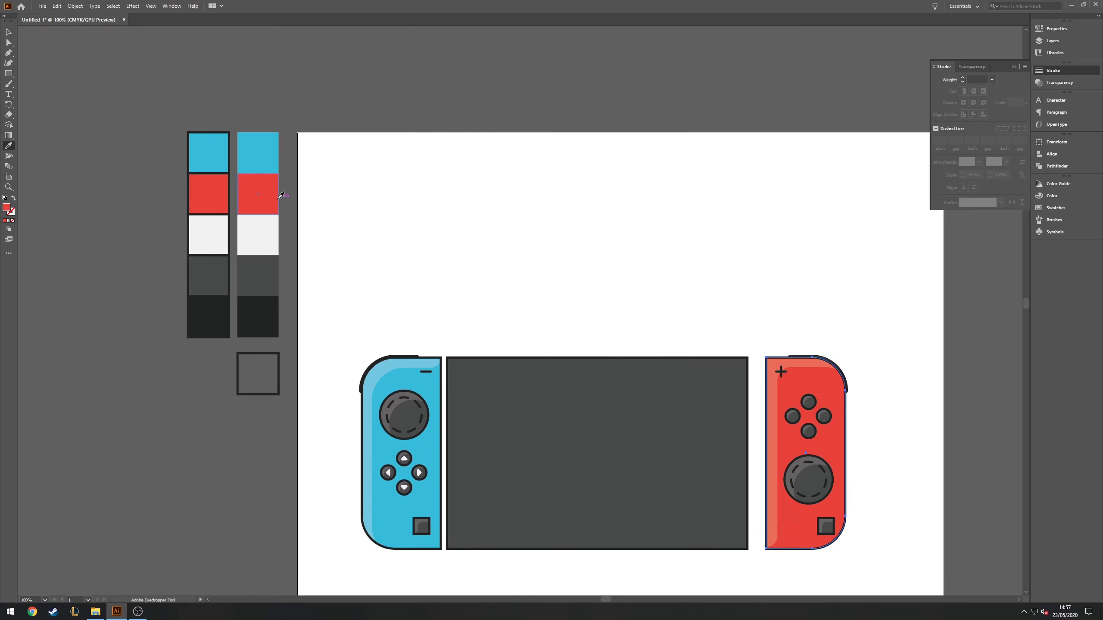
key("v")
left_click(573, 276)
scroll(851, 409, "right", 2)
scroll(800, 369, "down", 2)
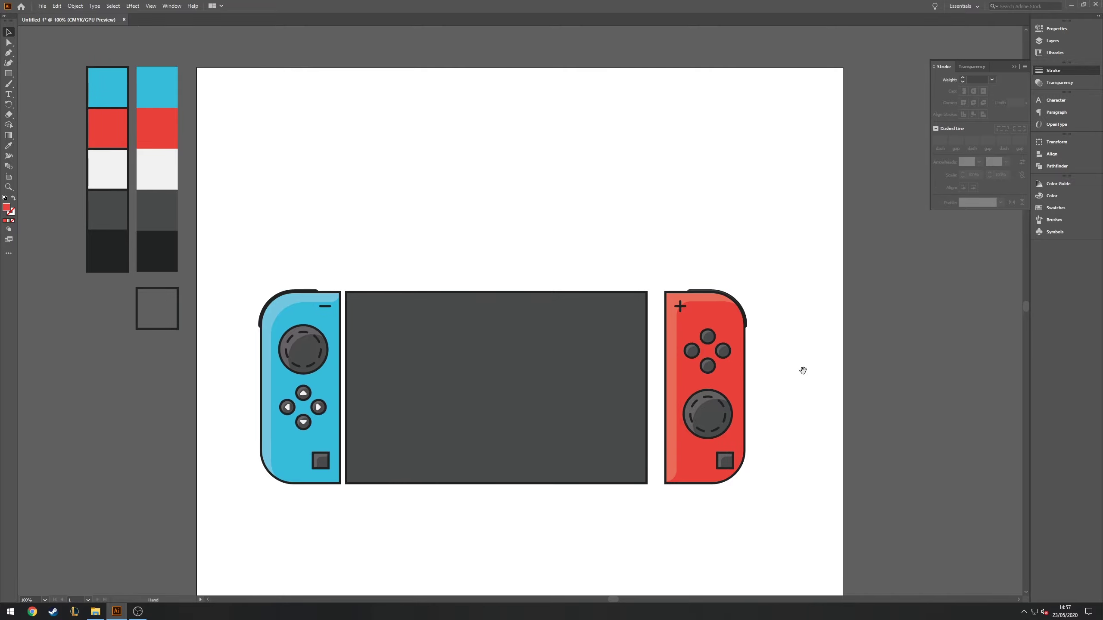
Replace the red controller's square button with a pasted round face button at its lower left.
left_click(730, 468)
scroll(731, 468, "up", 2)
key("Delete")
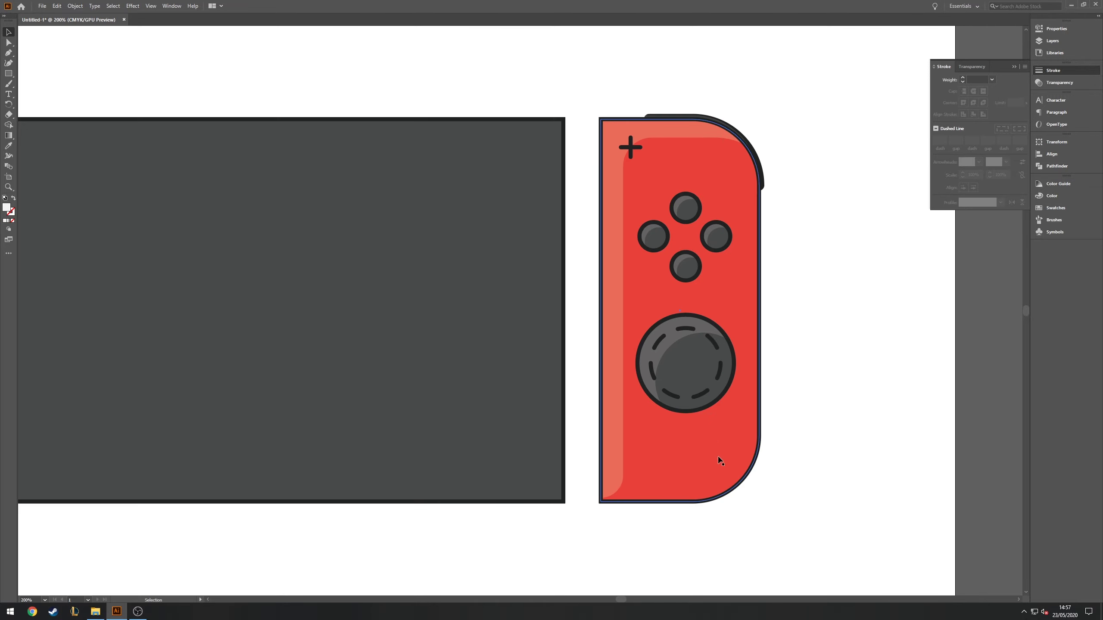
left_click(695, 274)
double_click(696, 275)
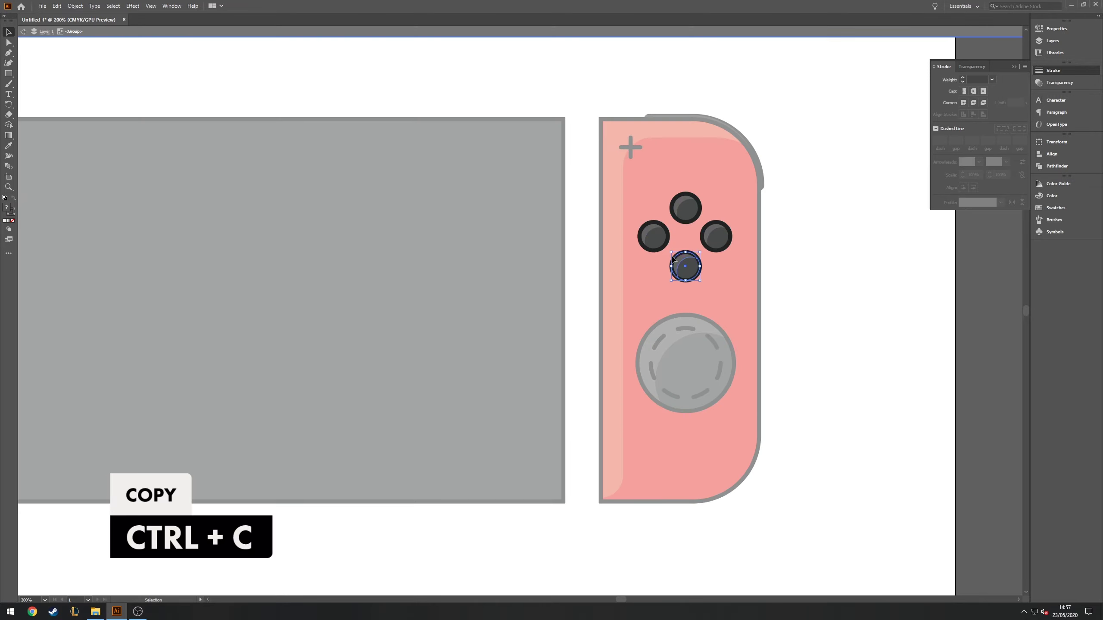
key("Escape")
key("ctrl+v")
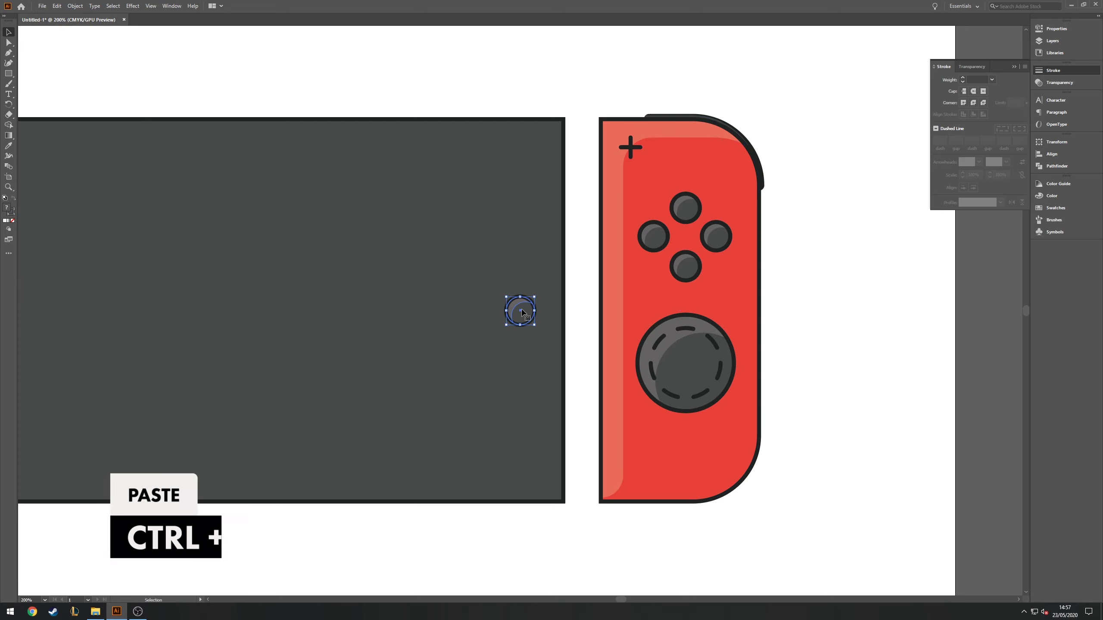
left_click_drag(517, 309, 637, 464)
Vertically centre the new round button with the left controller's square button.
scroll(656, 454, "left", 5)
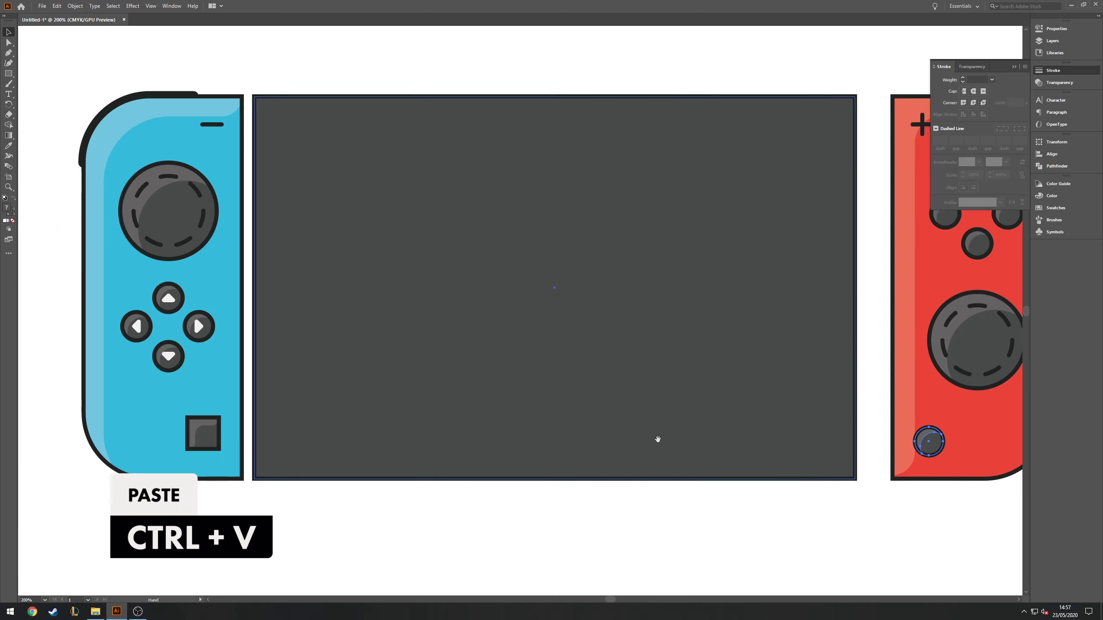
left_click(203, 433, "shift")
left_click(1059, 159)
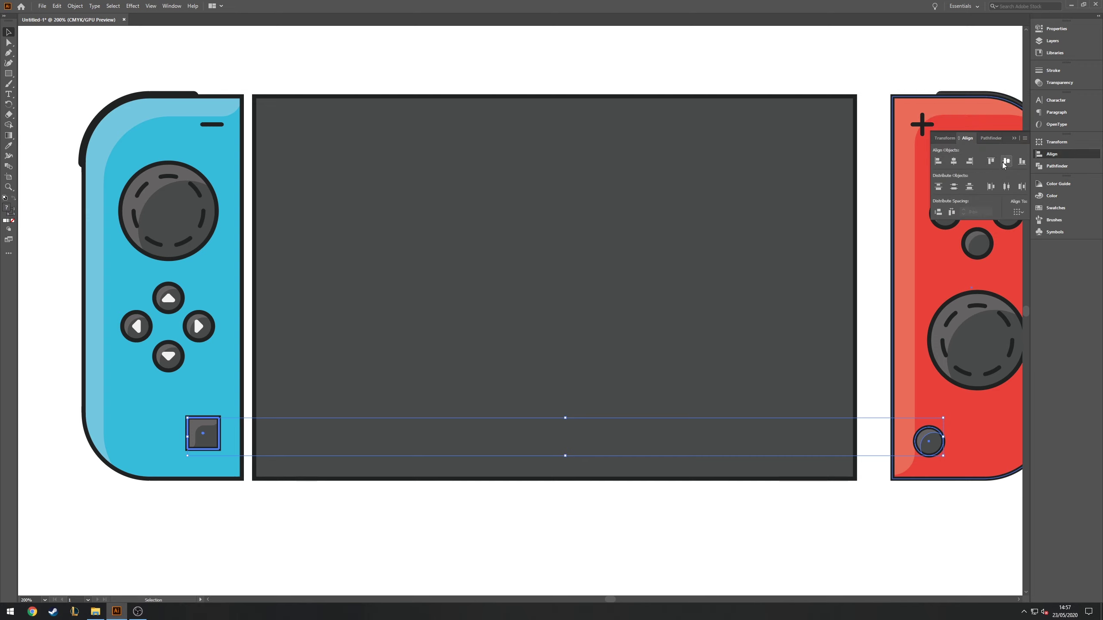
left_click(1006, 161)
scroll(912, 330, "right", 3)
scroll(825, 434, "right", 3)
left_click(820, 496)
left_click(784, 428)
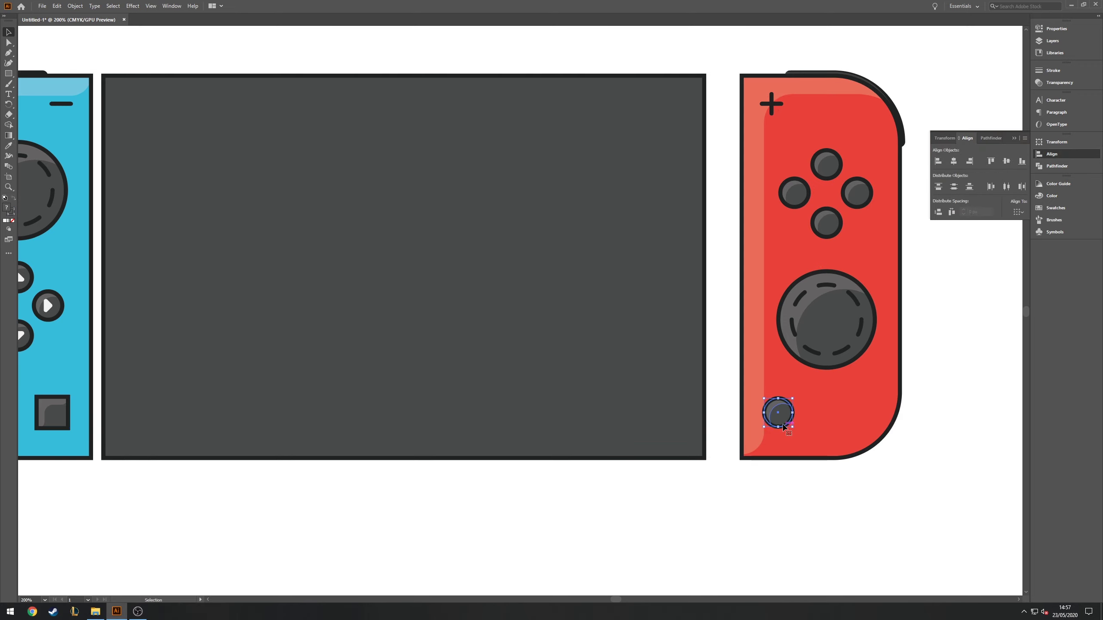
left_click(814, 484)
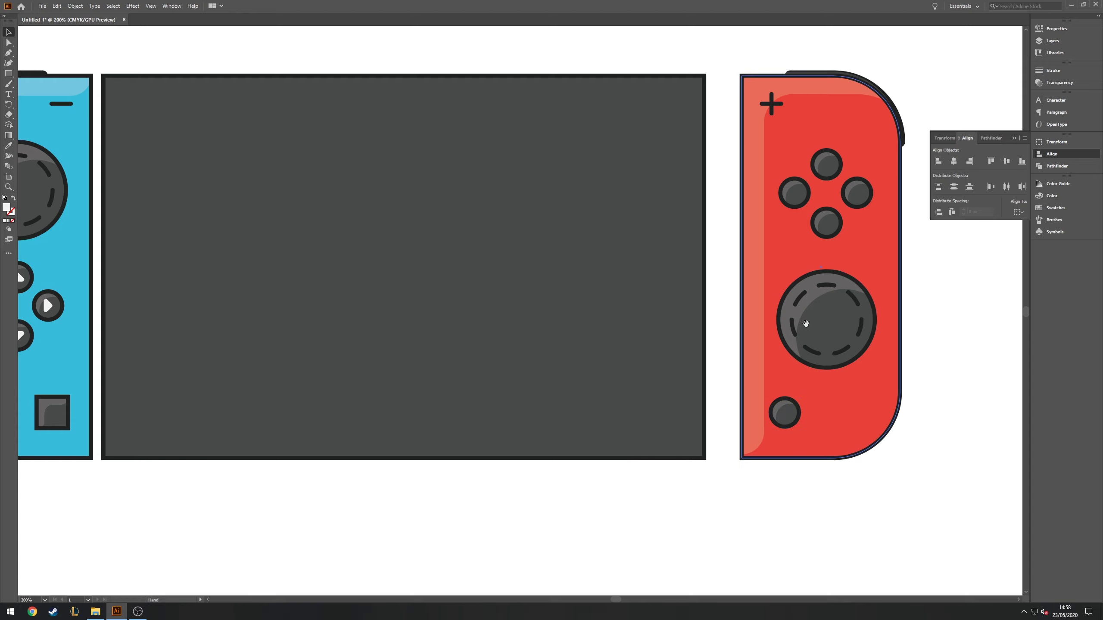
mouse_move(802, 319)
left_mouse_down()
mouse_move(810, 388)
mouse_move(800, 367)
left_mouse_up()
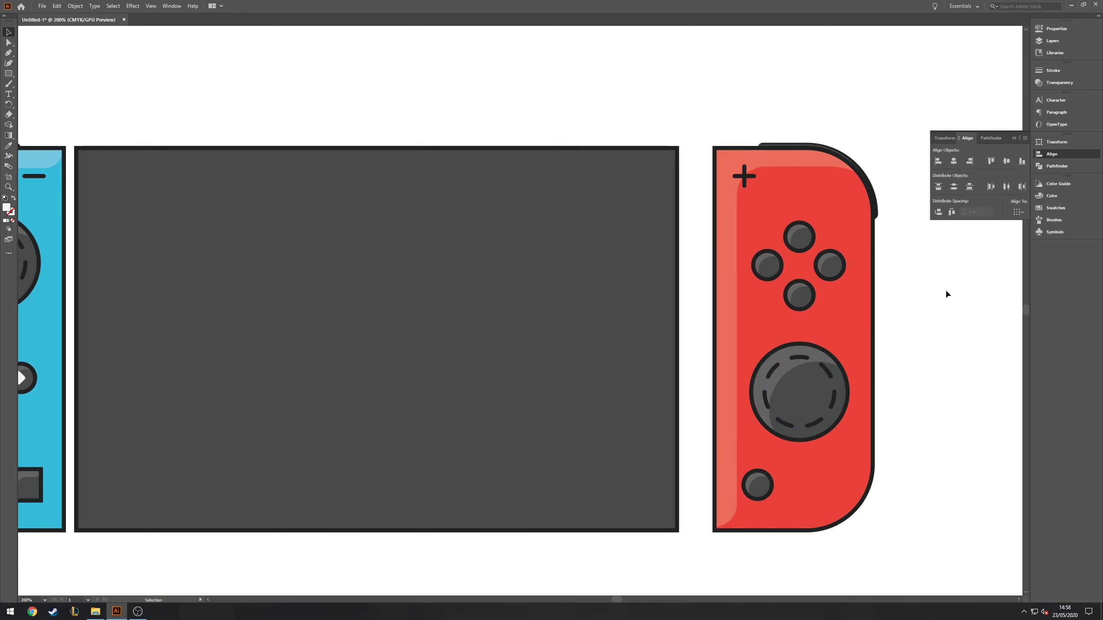
left_click_drag(945, 293, 860, 313)
Add the text ABXY beside the red controller.
scroll(750, 308, "up", 1)
key("t")
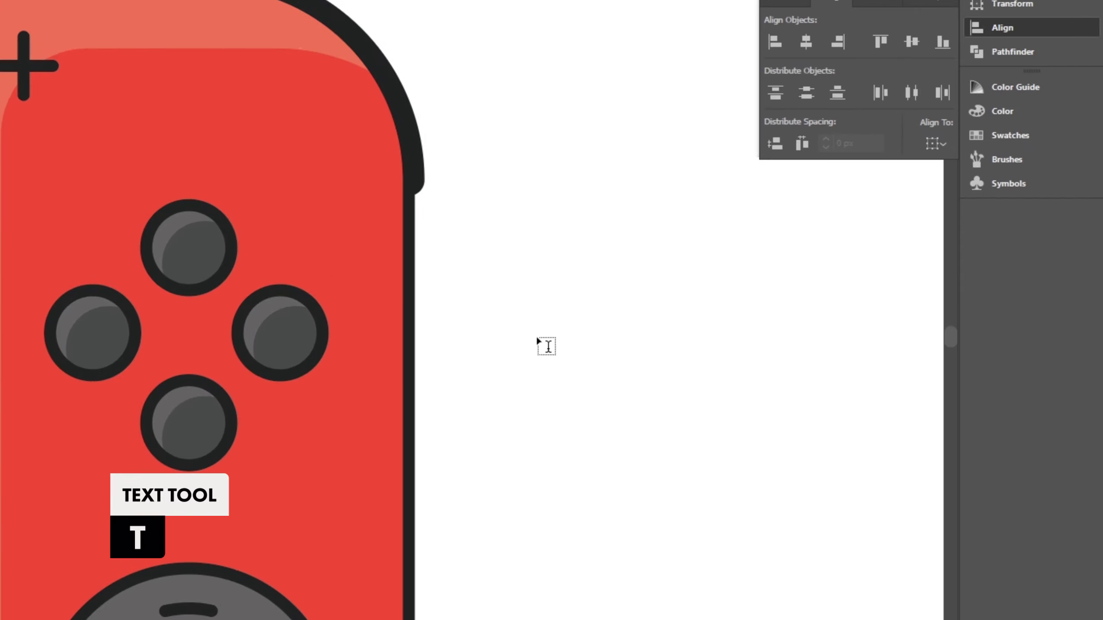
left_click(543, 343)
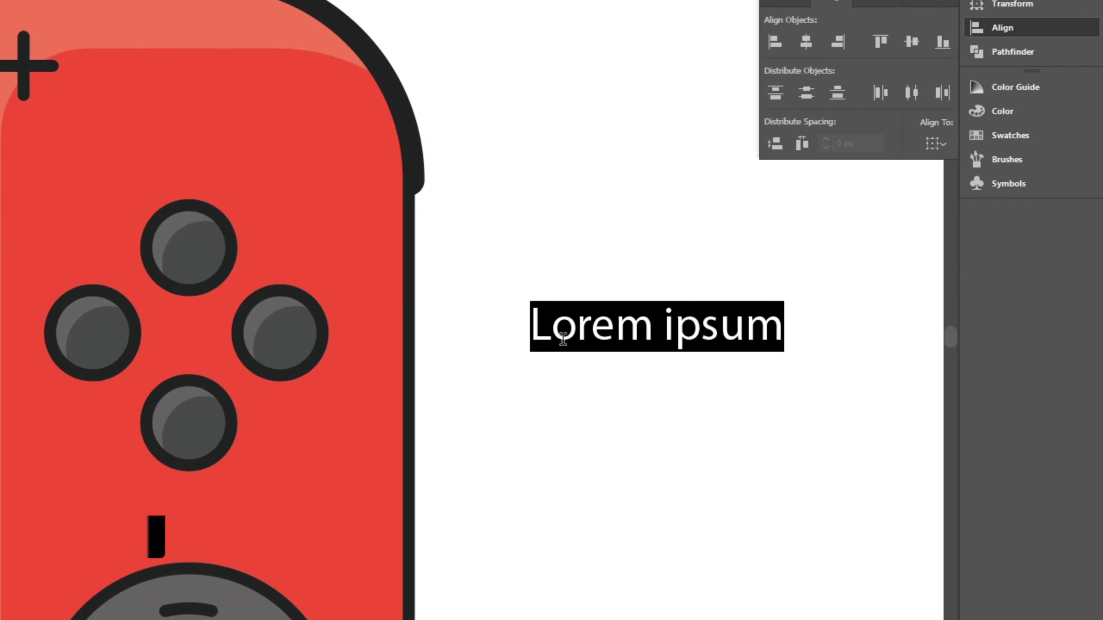
type("A")
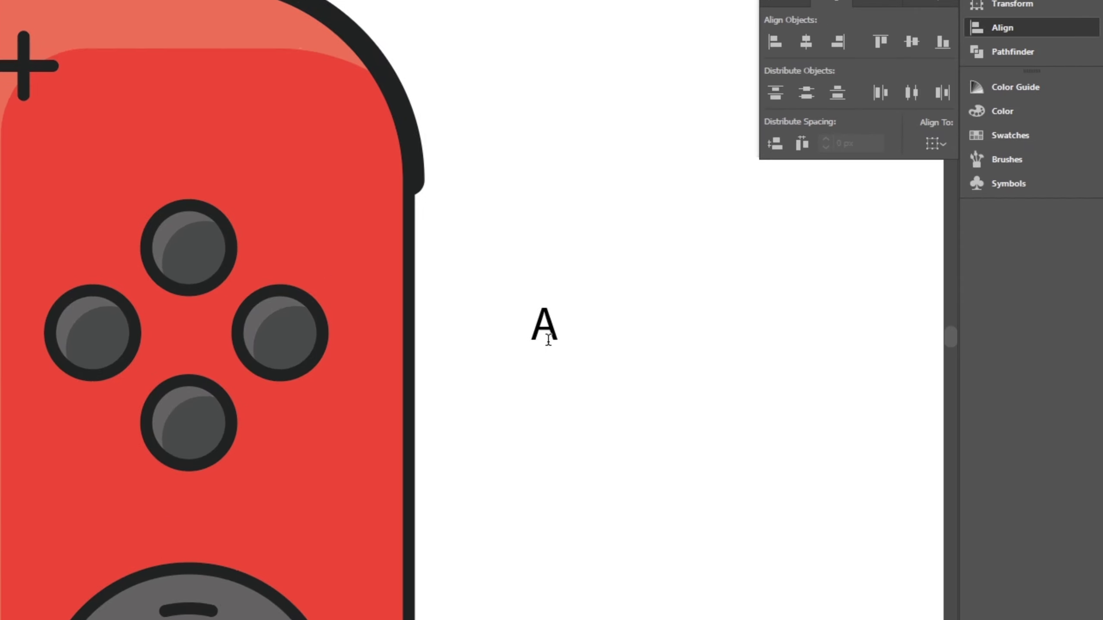
type("BXY")
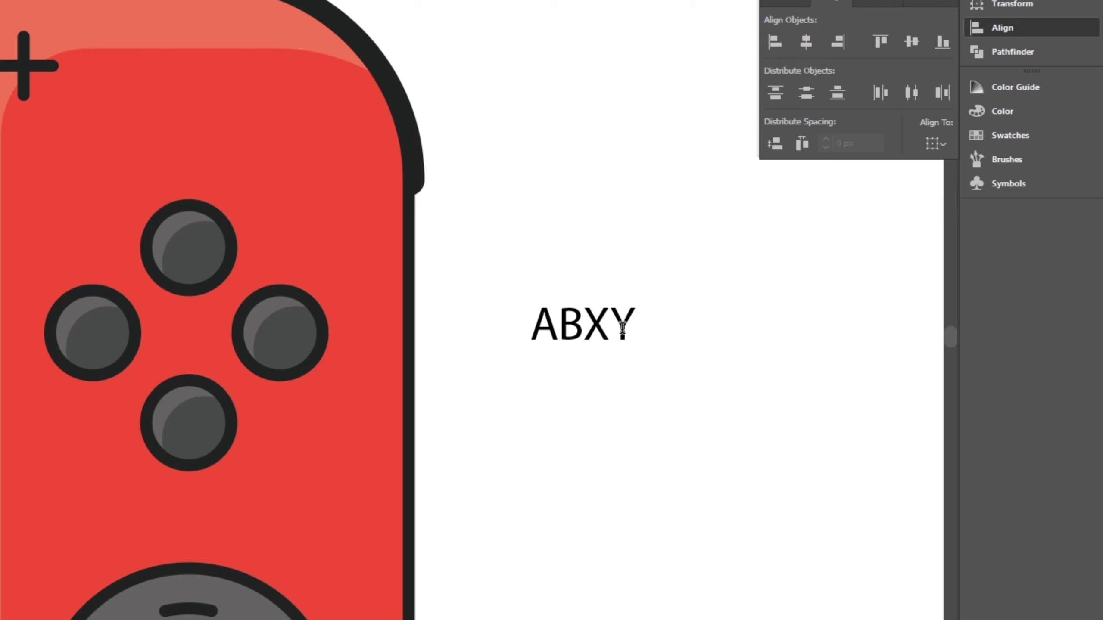
Set the ABXY text in Calibri Bold.
key("ctrl+a")
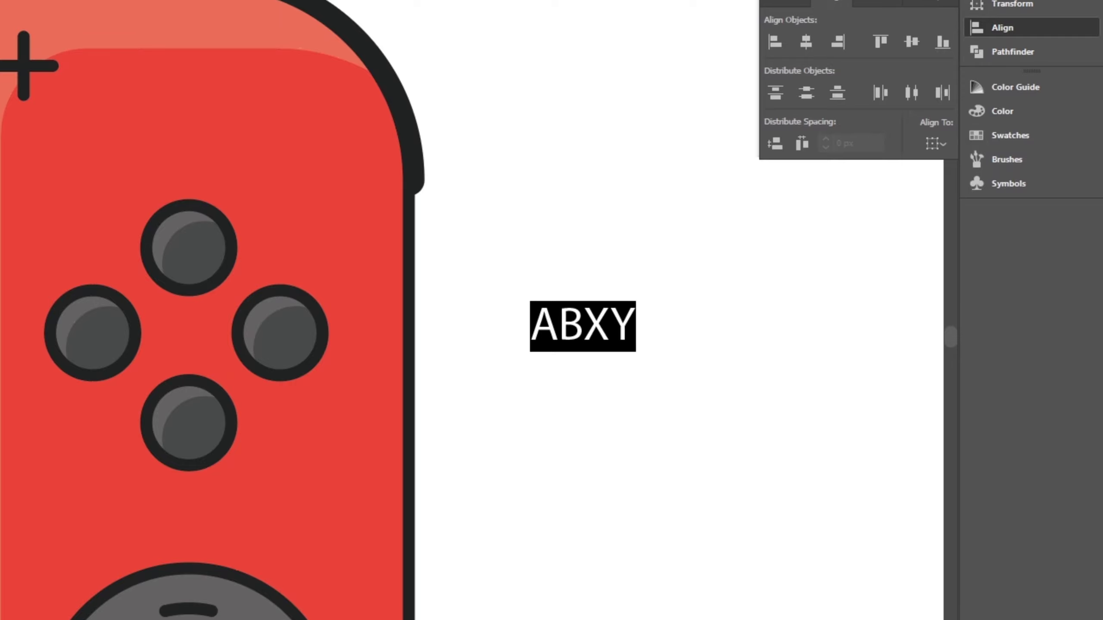
left_click(1007, 97)
left_click(945, 115)
type("cal")
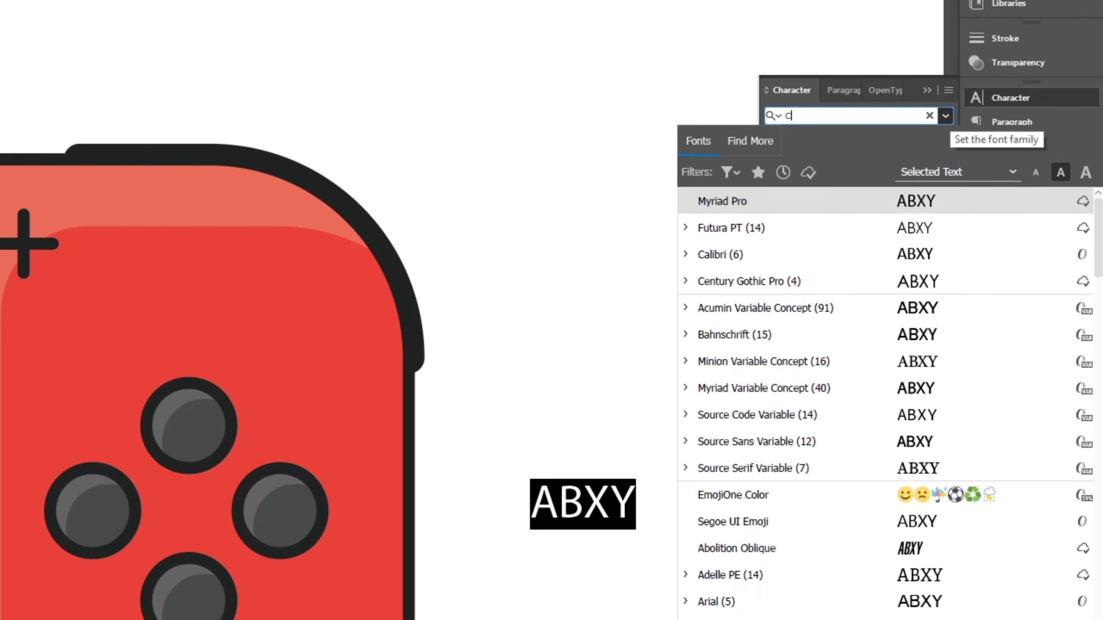
left_click(766, 309)
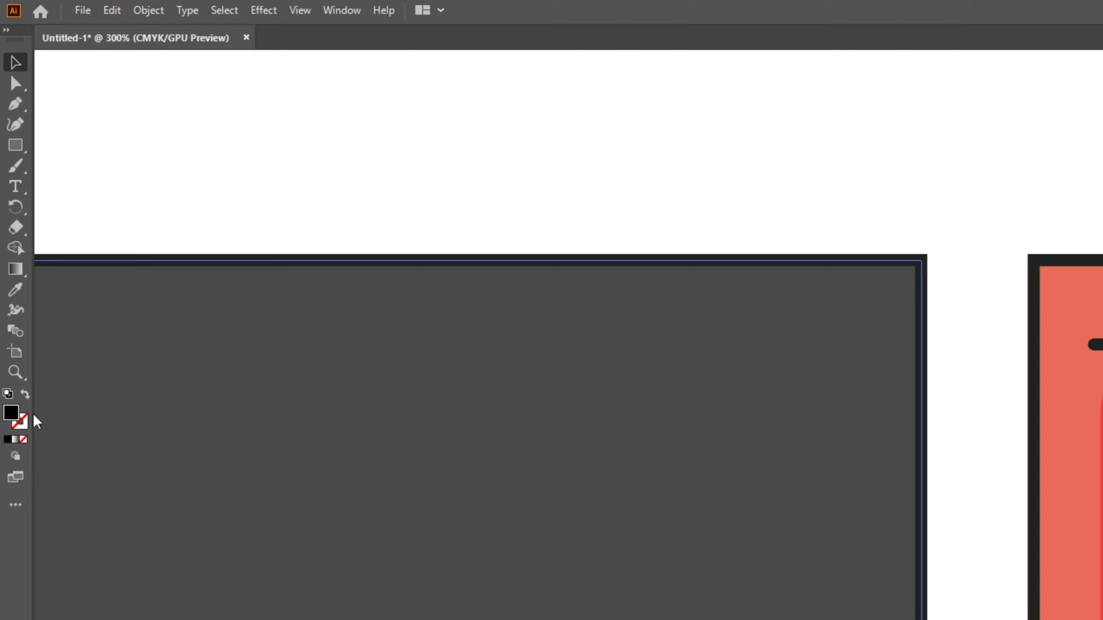
Fill the text with #F2F2F2 and expand it into outlines via Object > Expand.
double_click(9, 414)
type("F2")
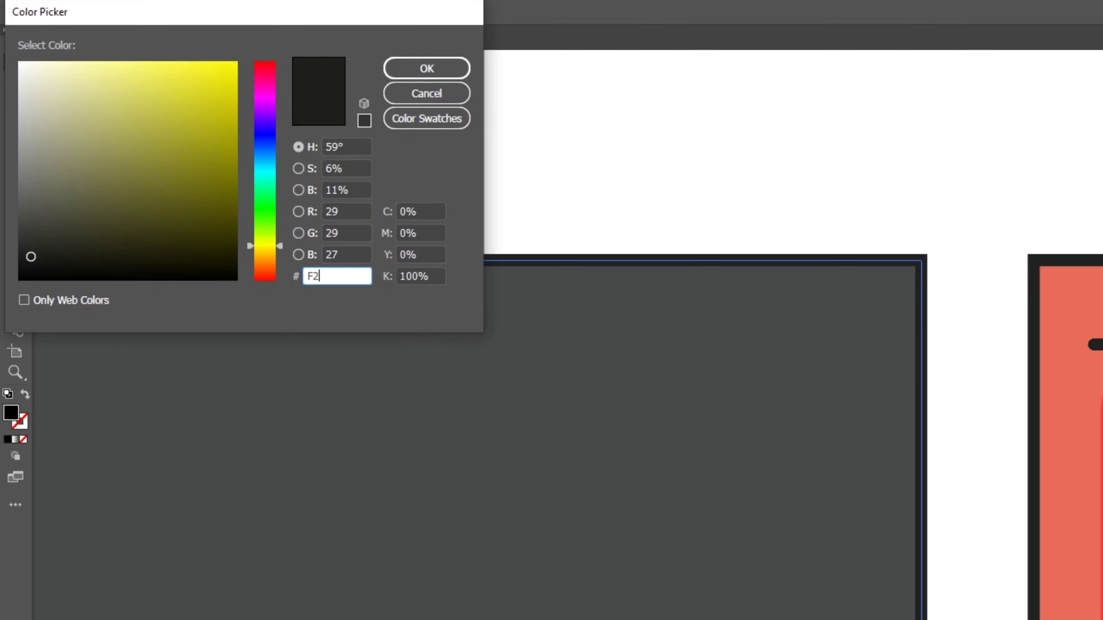
type("F2F2")
key("Return")
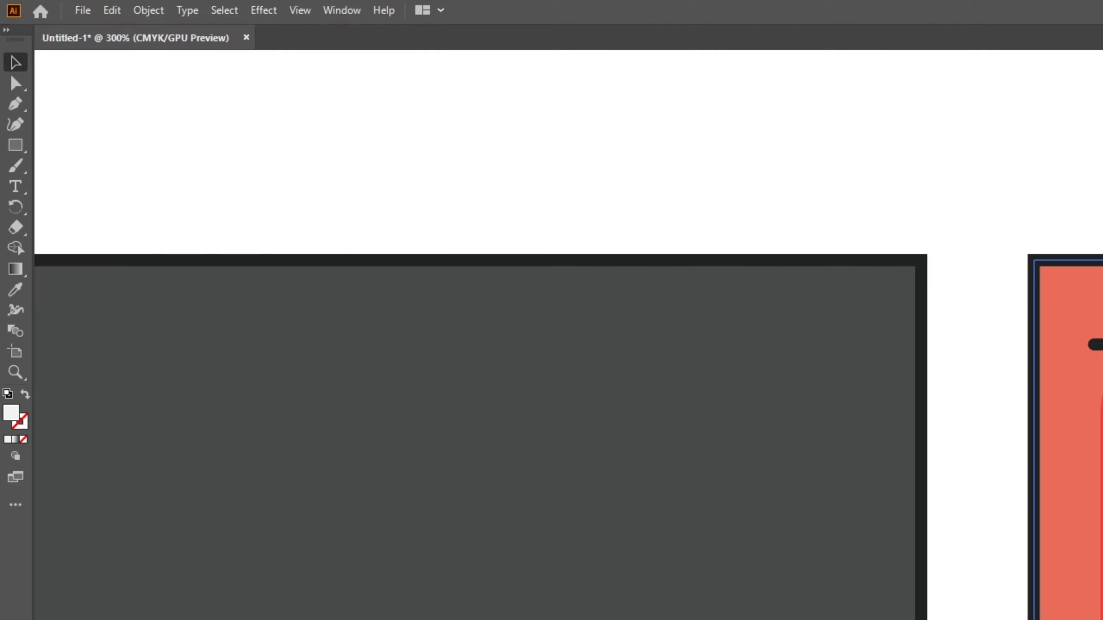
left_click(150, 11)
left_click(229, 215)
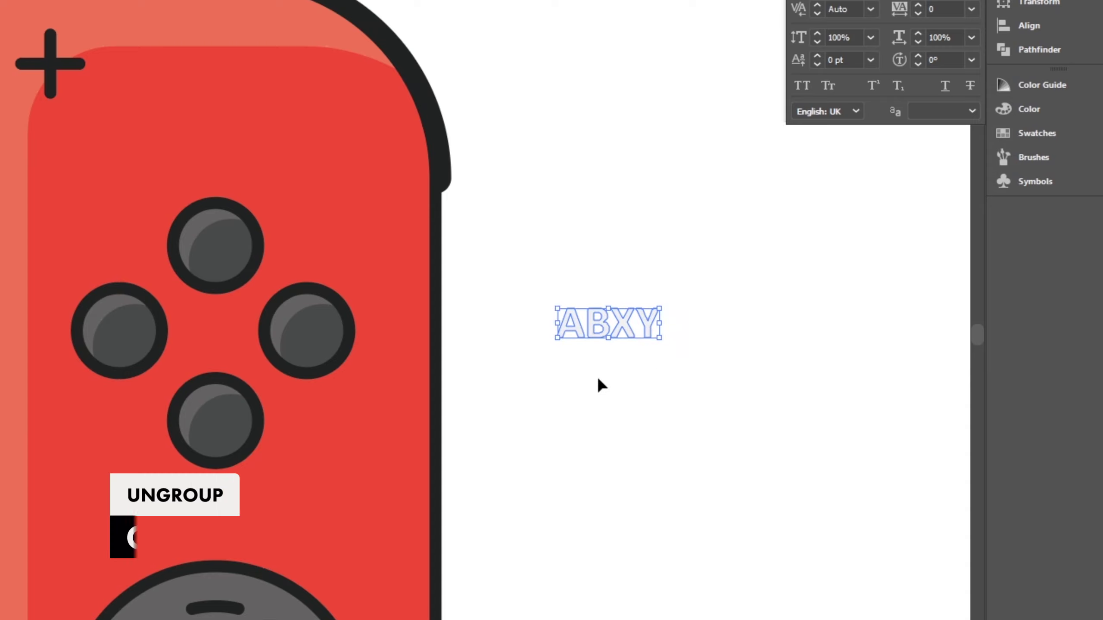
Ungroup the ABXY outlines and centre the letter A on the right round button.
key("ctrl+shift+g")
left_click(559, 398)
left_click(569, 324)
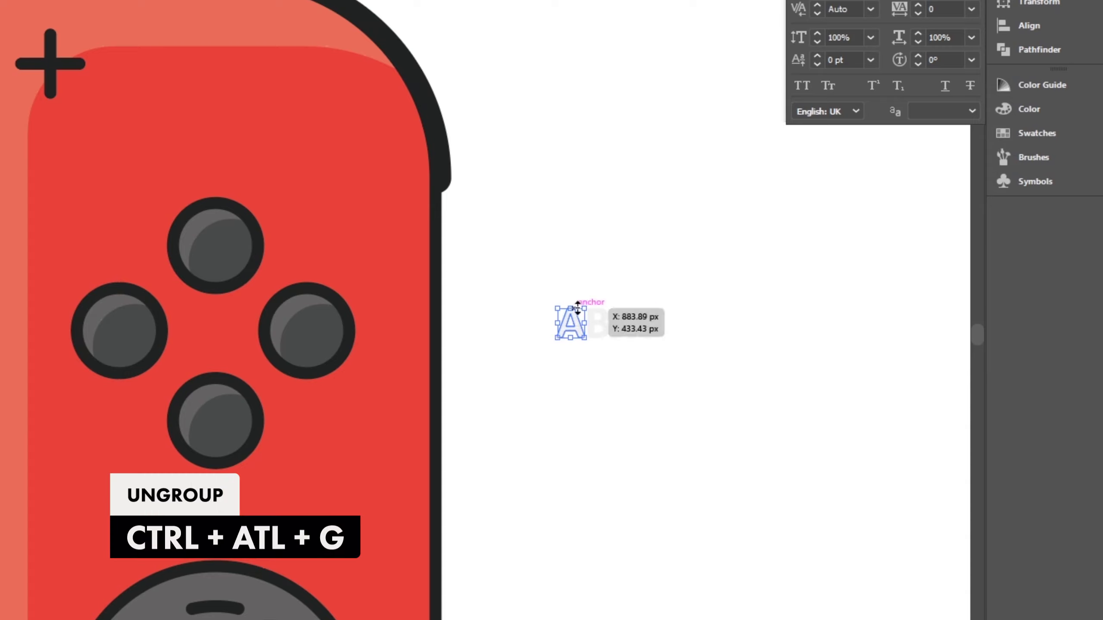
left_click(281, 337, "shift")
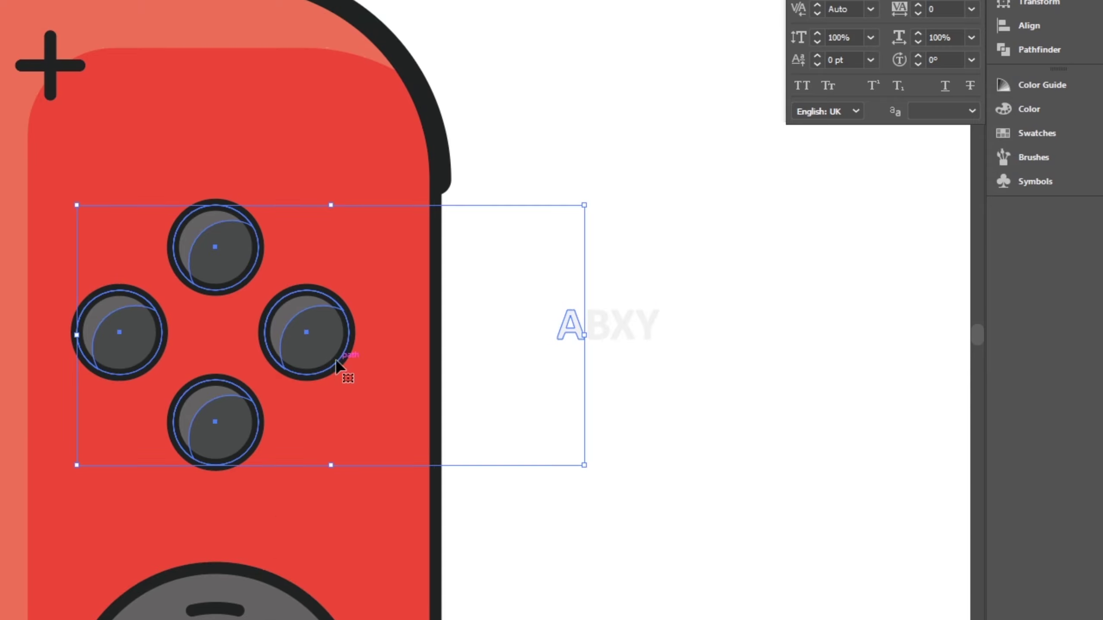
left_click(356, 338)
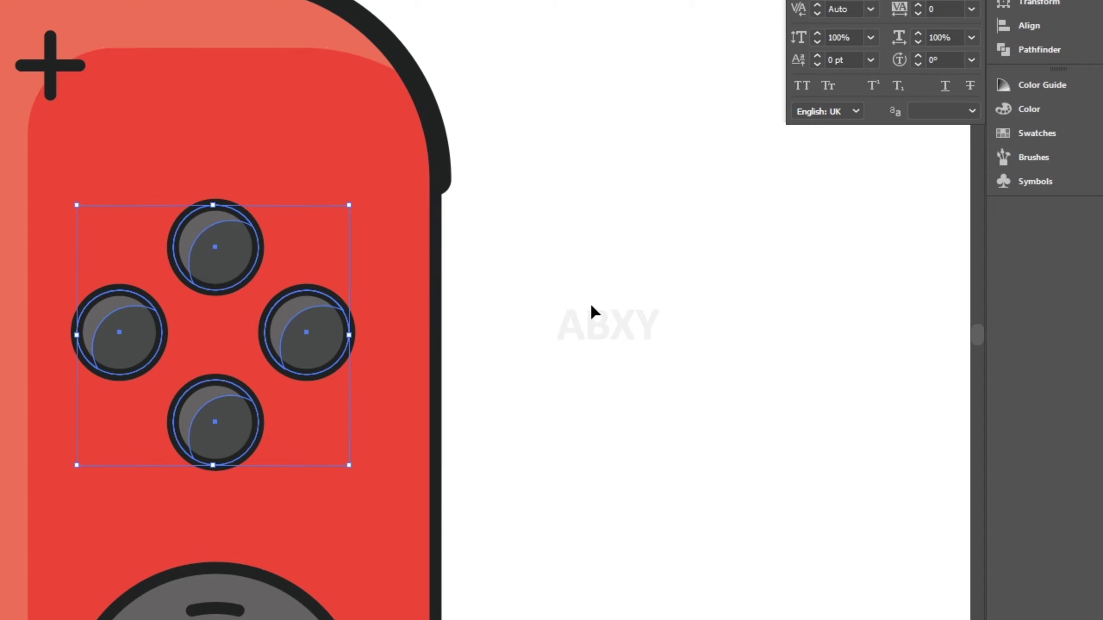
left_click_drag(522, 266, 561, 348)
left_click(308, 330, "shift")
left_click(322, 349)
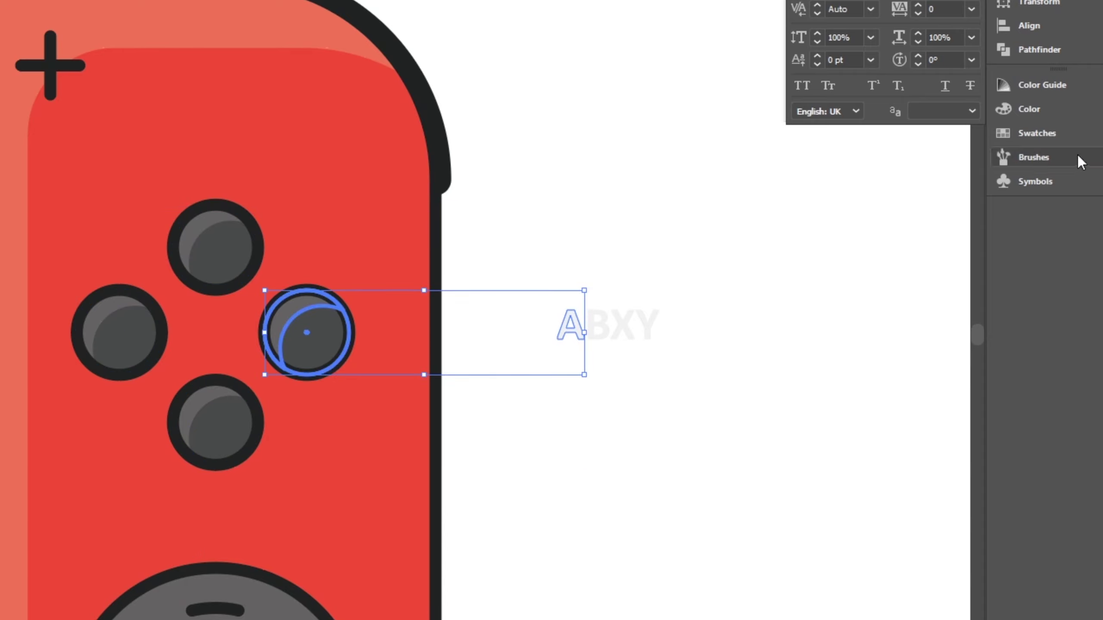
left_click(1029, 25)
left_click(832, 40)
left_click(937, 40)
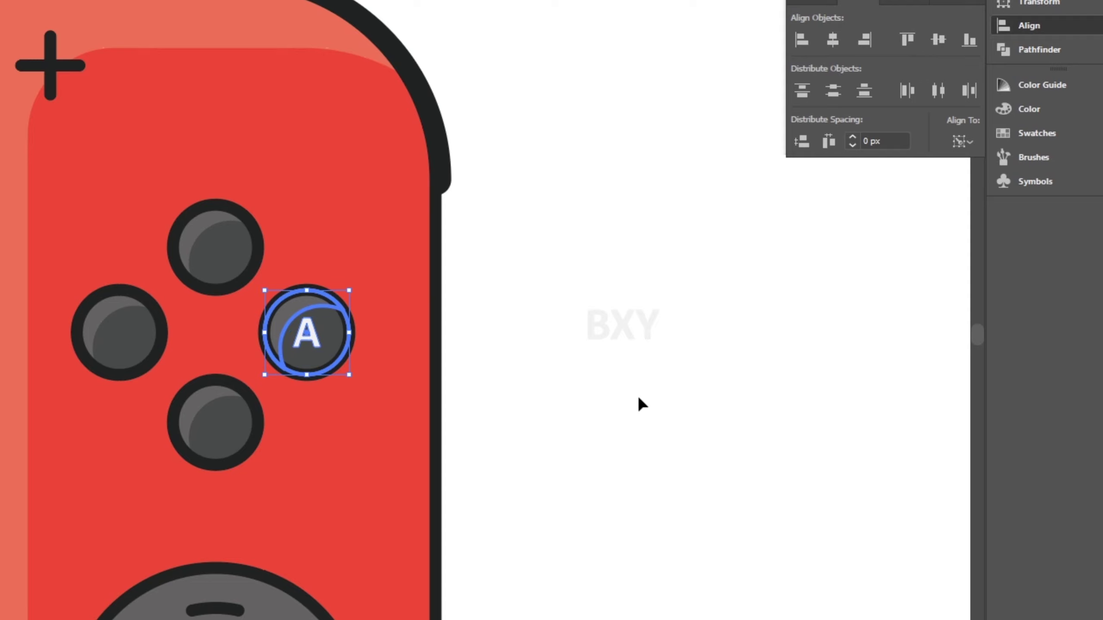
Centre the letter B on the bottom round button.
left_click_drag(598, 369, 603, 340)
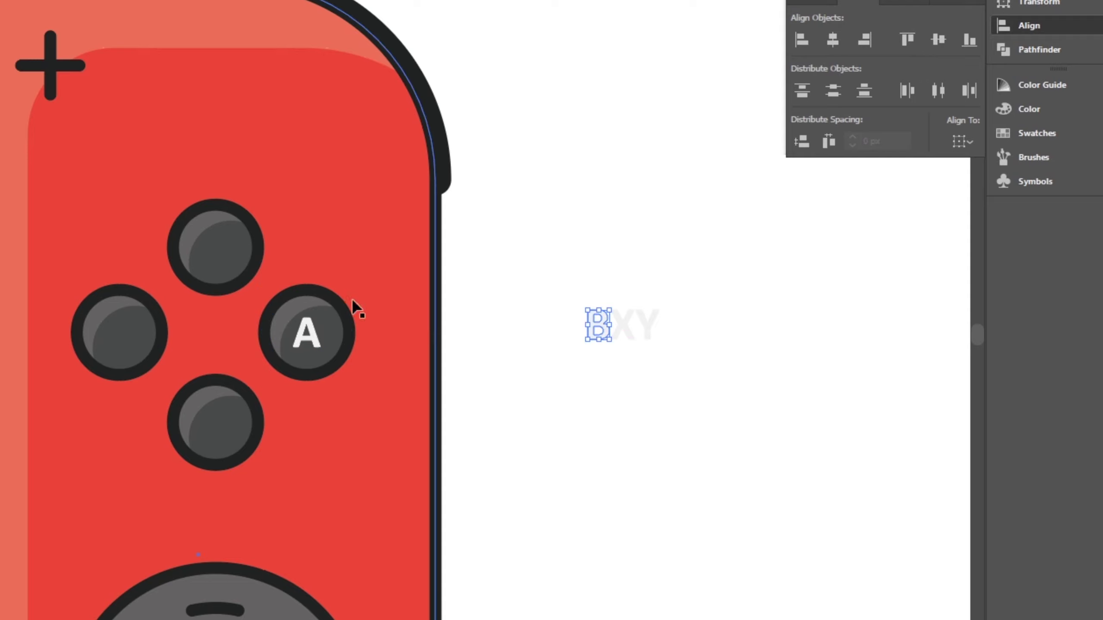
left_click(242, 443, "shift")
left_click(833, 40)
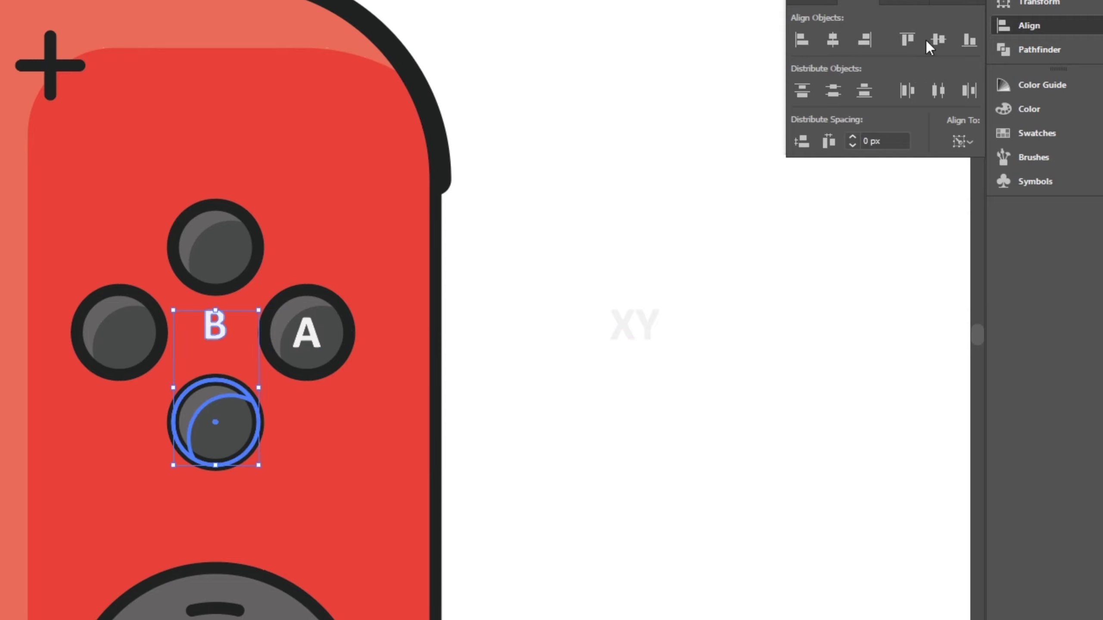
left_click(938, 39)
left_click(620, 362)
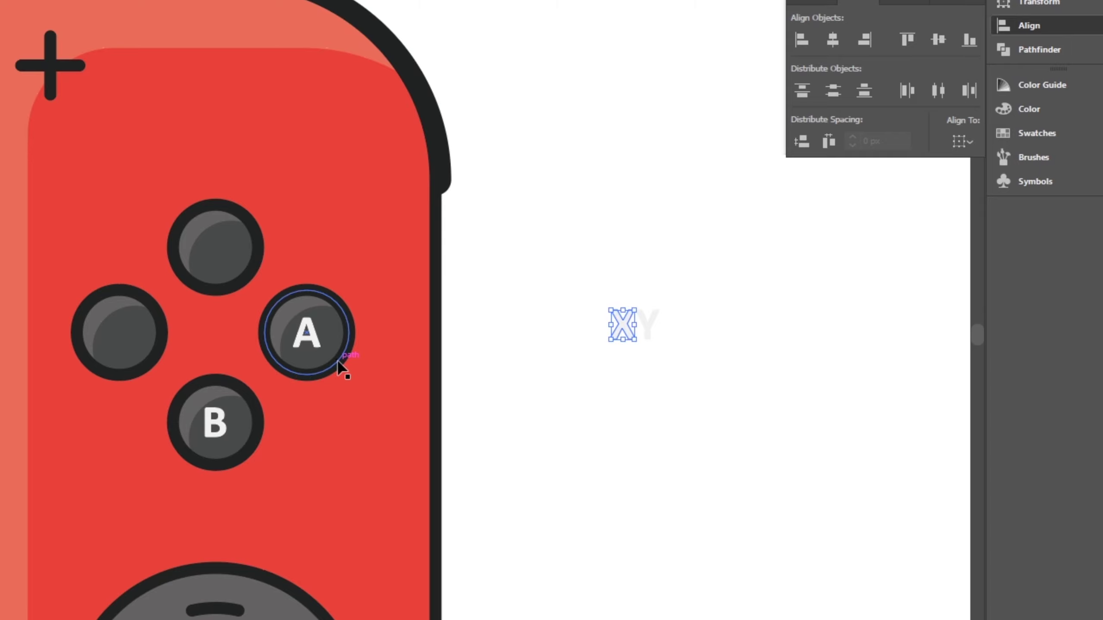
Centre X on the top round button and Y on the left round button.
left_click(230, 274, "shift")
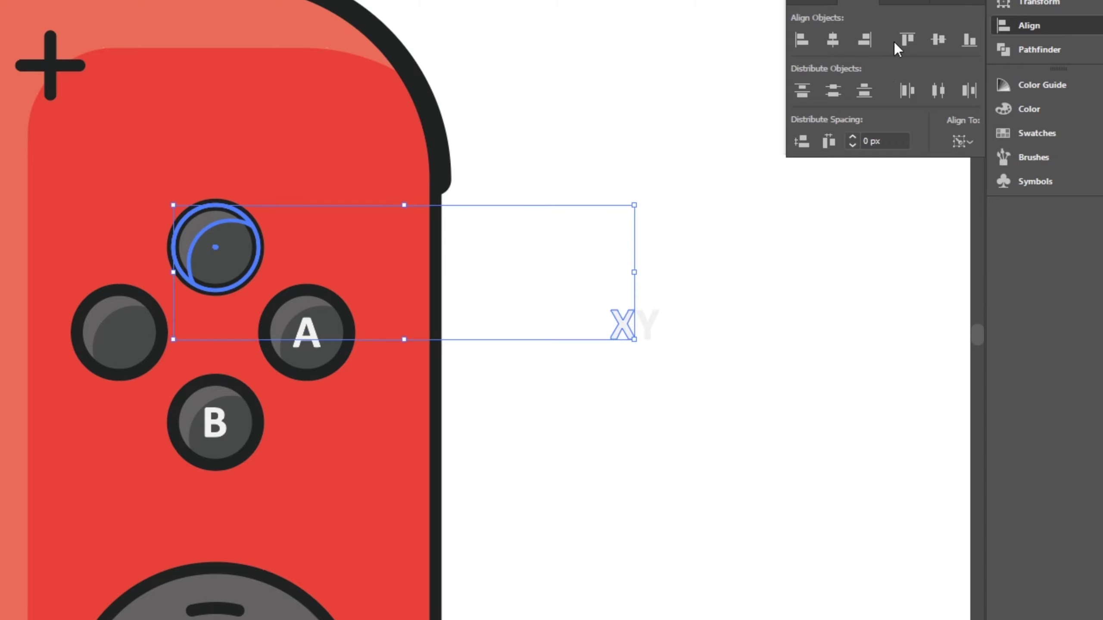
left_click(832, 39)
left_click(938, 40)
left_click(647, 324)
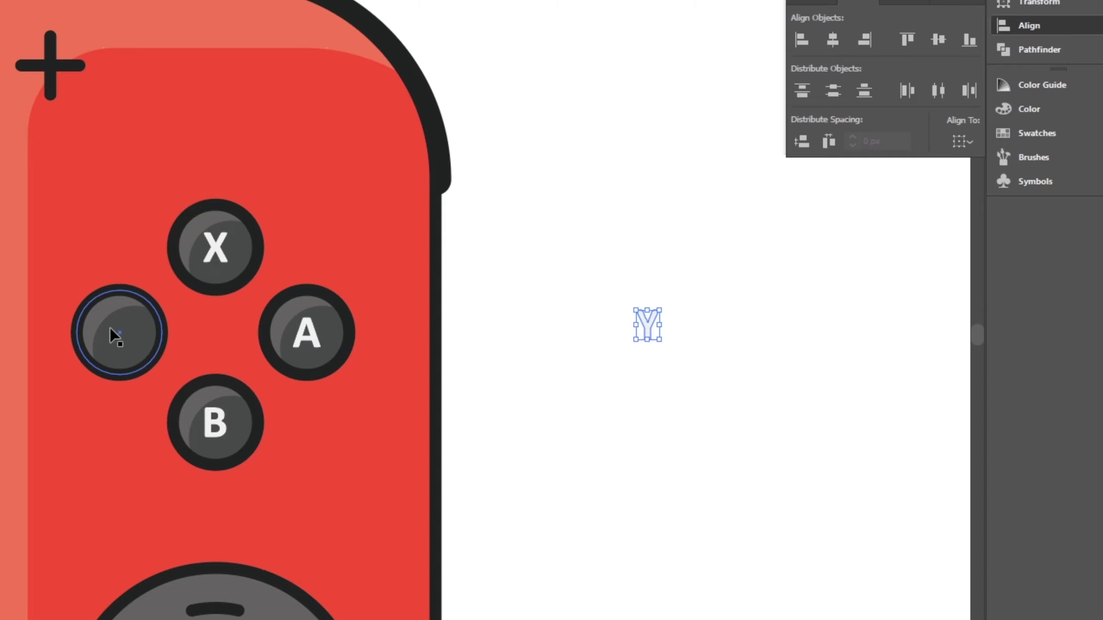
left_click(147, 347, "shift")
left_click(833, 40)
left_click(937, 40)
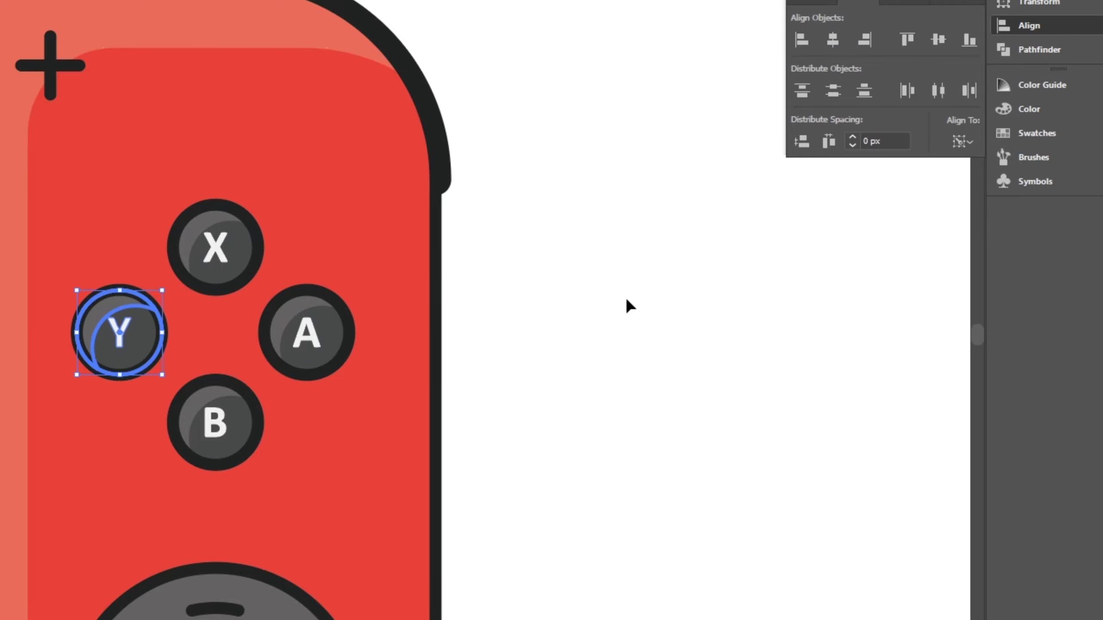
left_click(505, 304)
key("ctrl+minus")
key("ctrl+minus")
key("ctrl+minus")
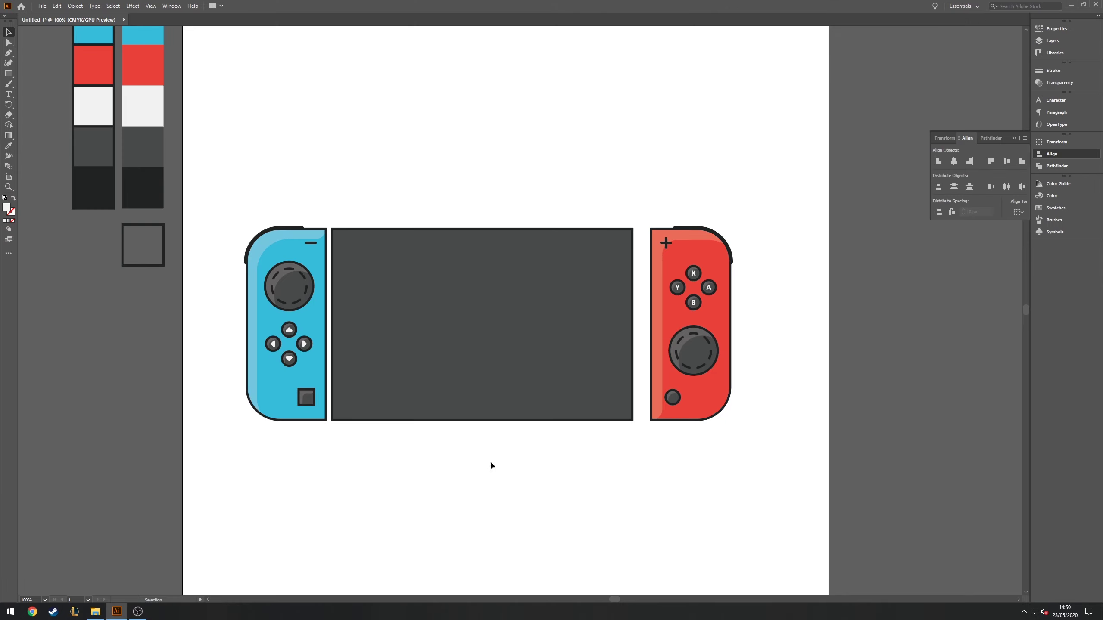
Paste in-place copies of the screen rectangle and shrink them into bezel and display insets.
left_click_drag(489, 460, 566, 470)
left_click(534, 414)
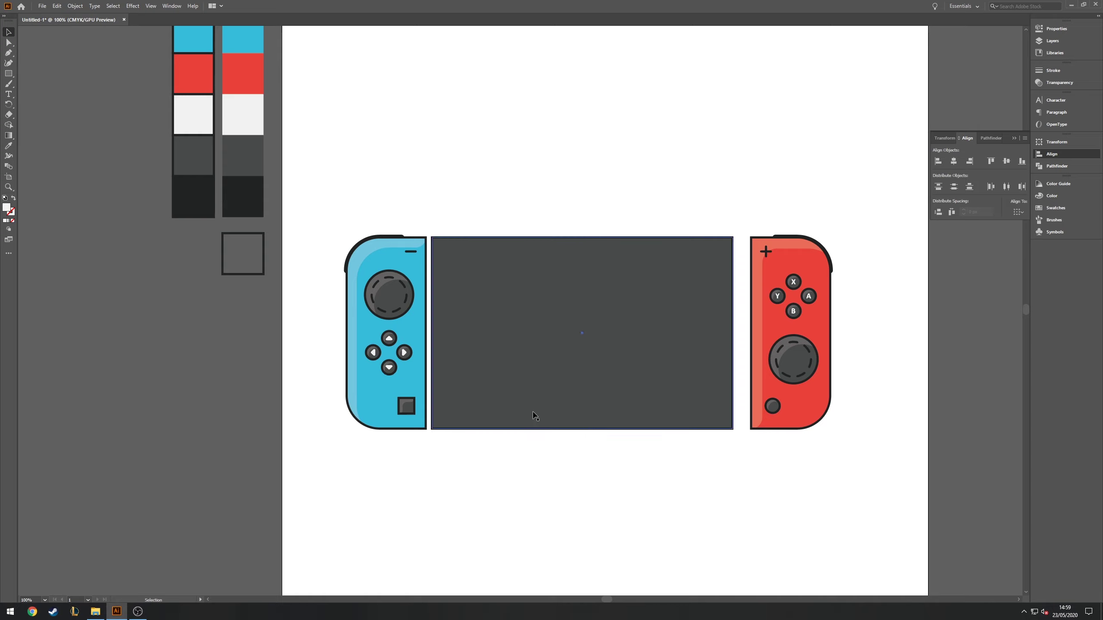
key("ctrl+c")
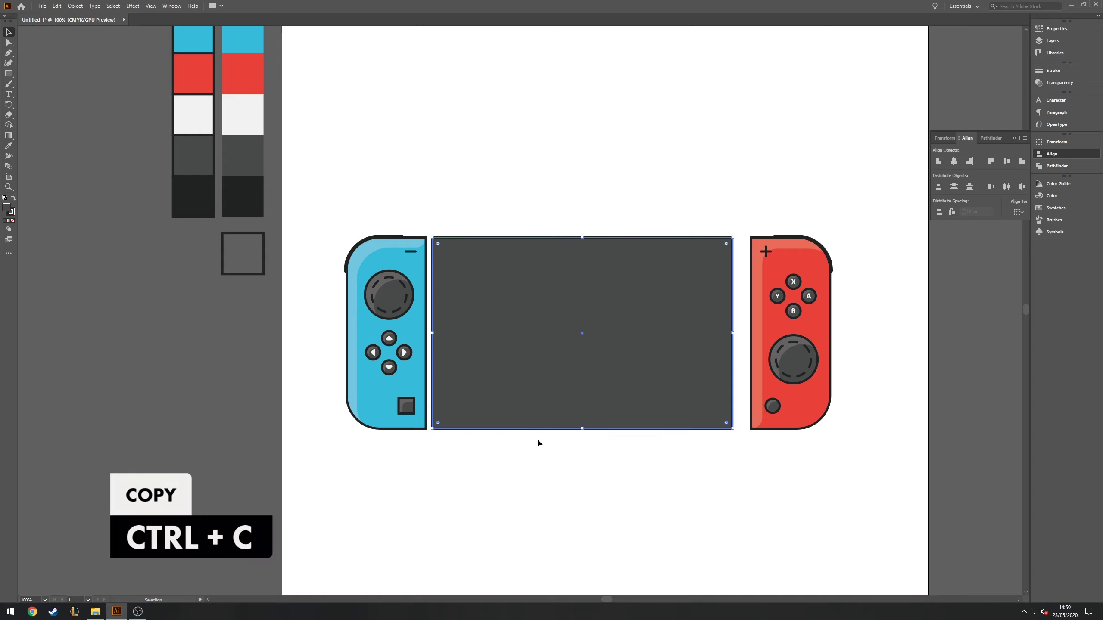
key("ctrl+shift+v")
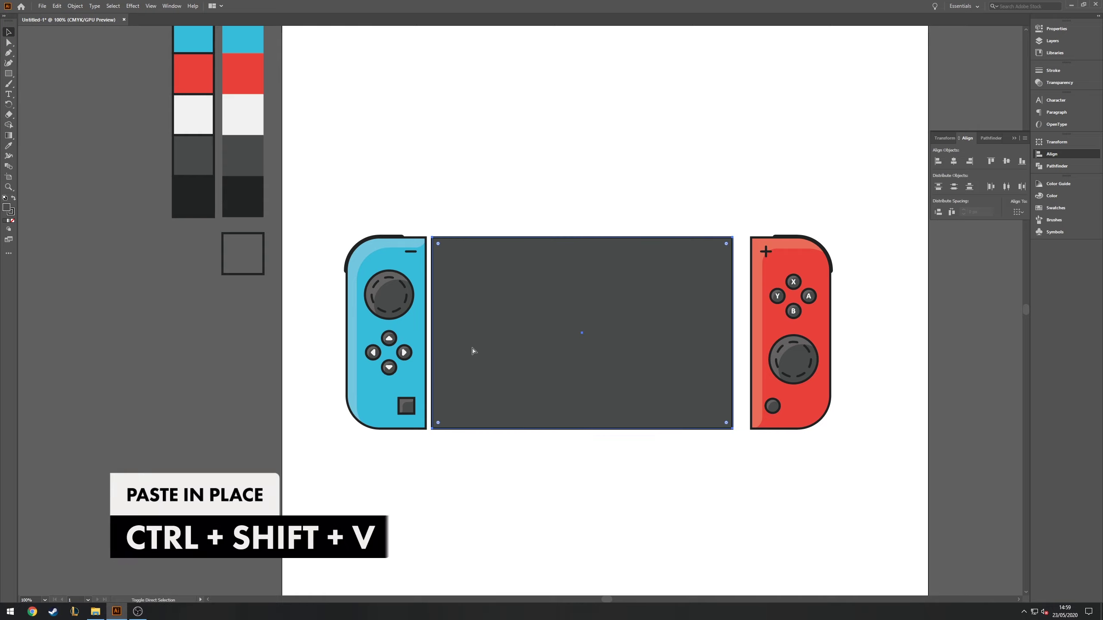
left_click_drag(733, 237, 724, 245)
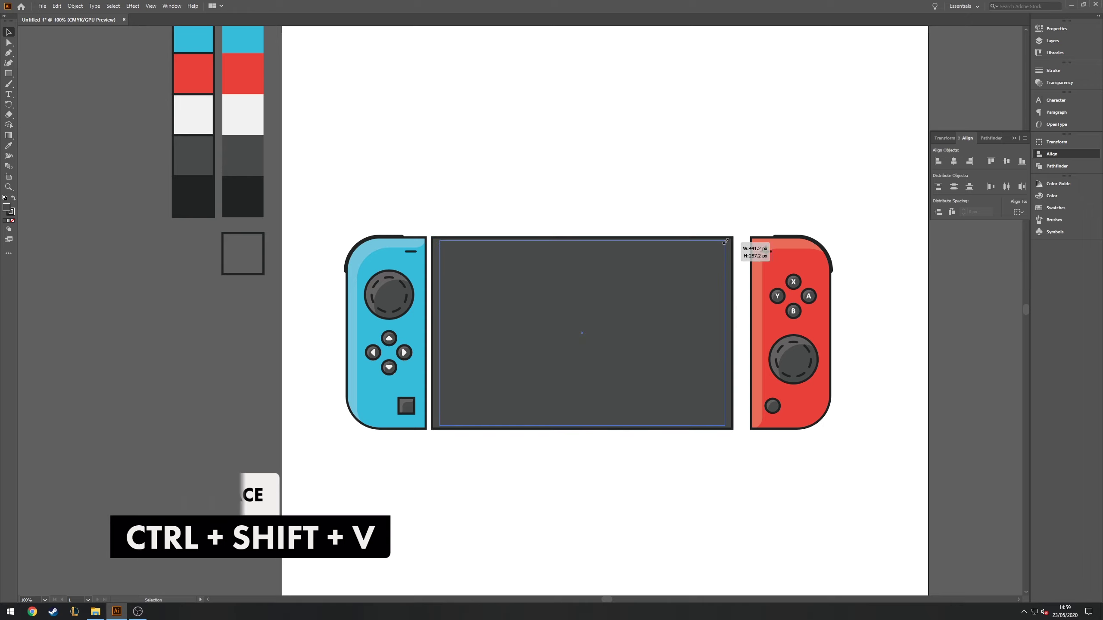
scroll(622, 318, "up", 1)
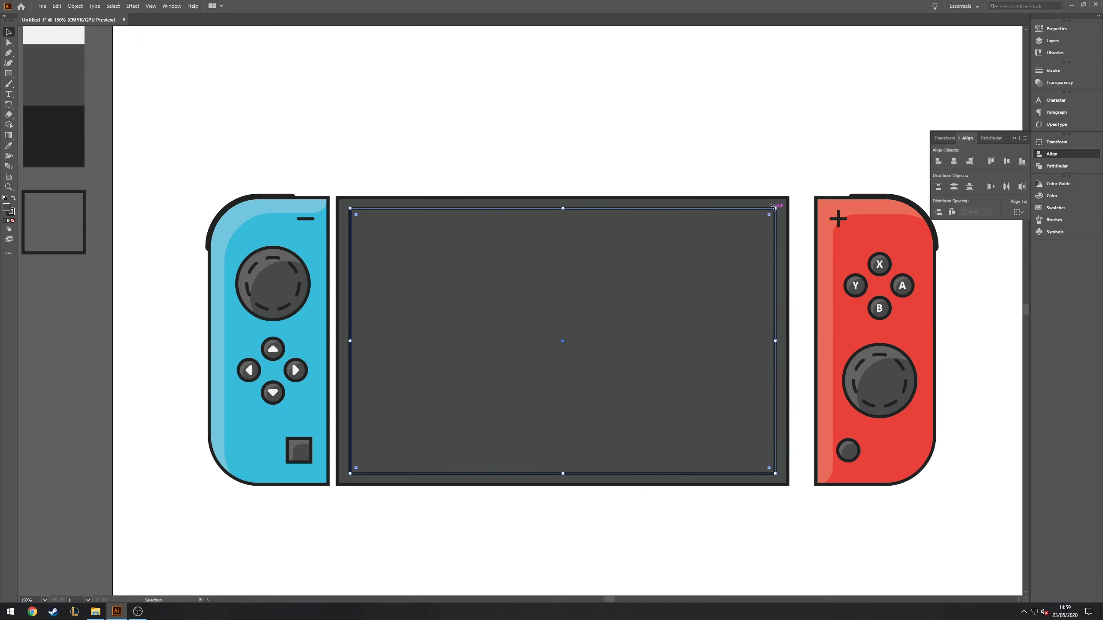
left_click_drag(775, 208, 740, 226)
left_click(614, 269)
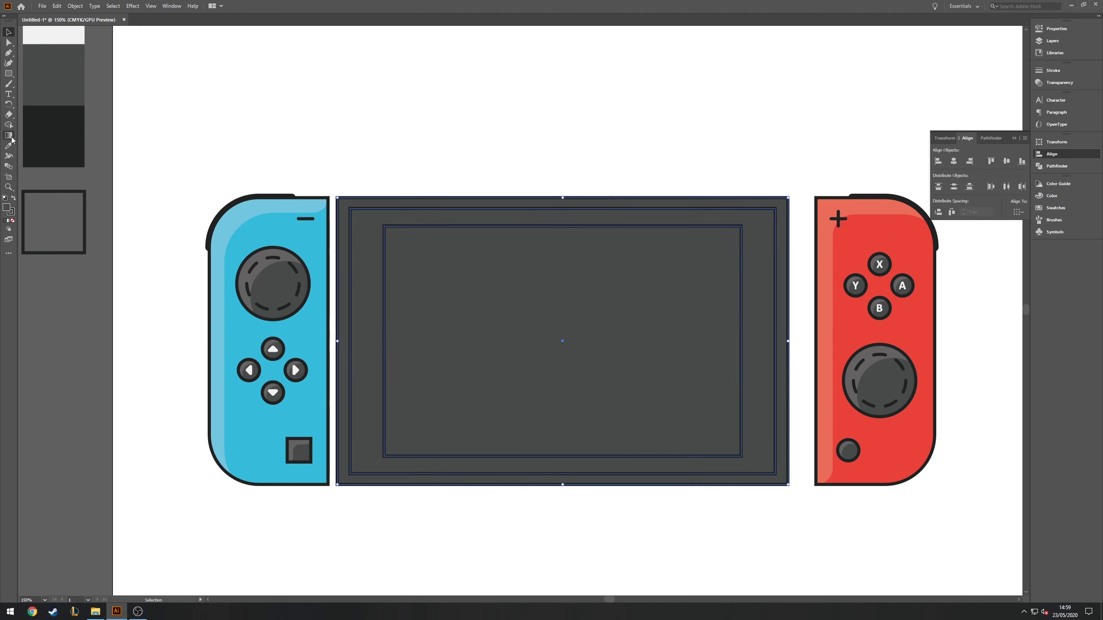
Fill the middle bezel rectangle with the near-black swatch colour.
left_click(12, 139)
key("v")
left_click(449, 183)
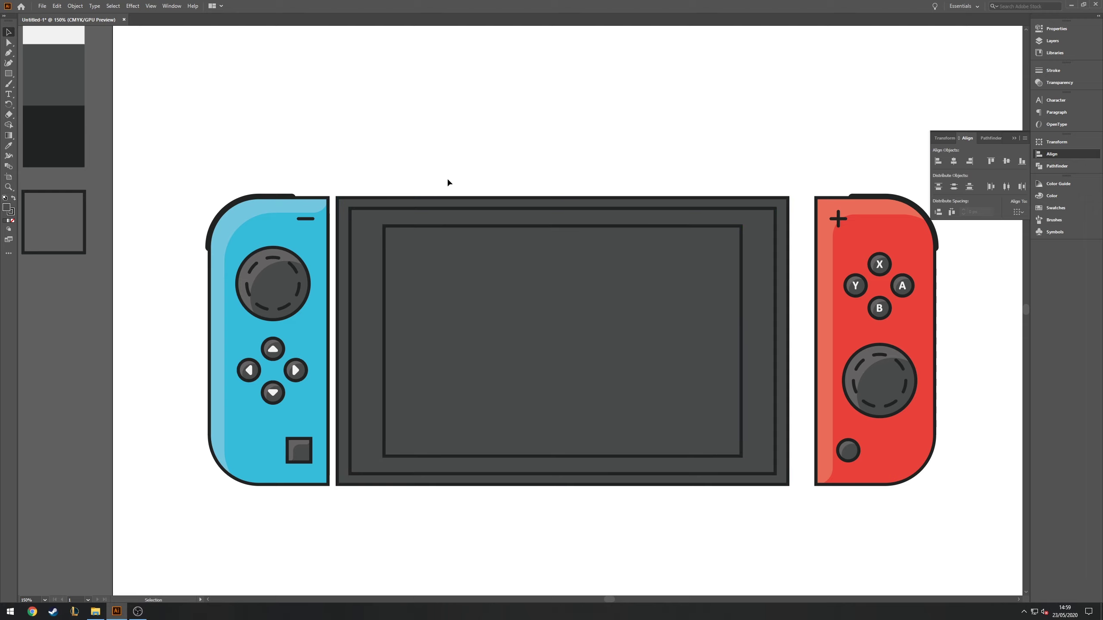
scroll(448, 182, "down", 1)
scroll(448, 182, "left", 1)
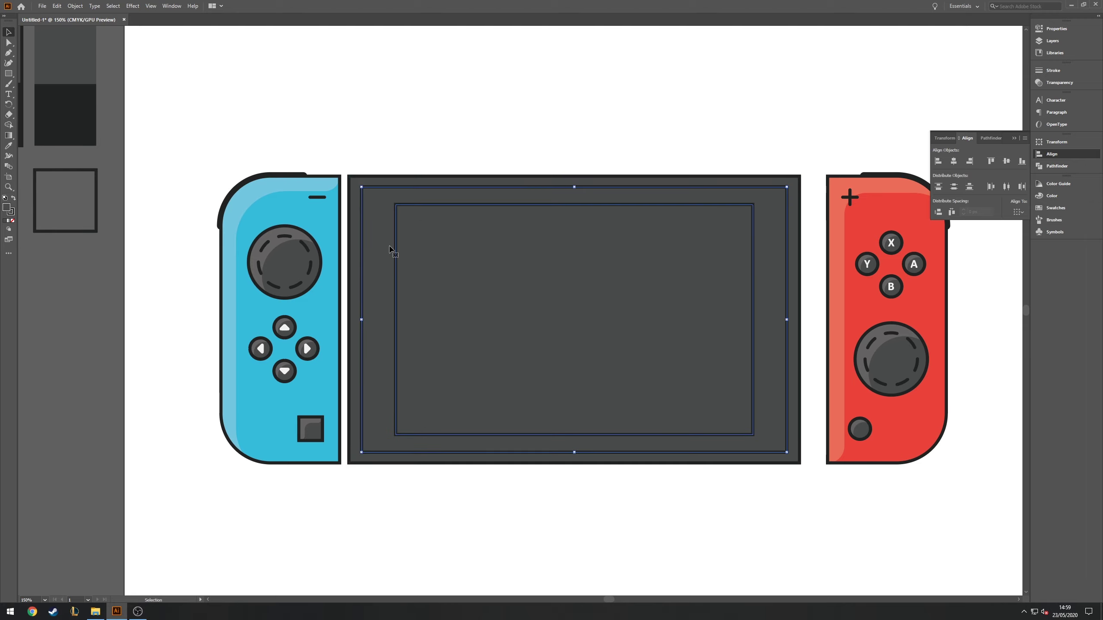
key("i")
scroll(382, 165, "up", 3)
scroll(382, 165, "left", 3)
left_click(191, 249)
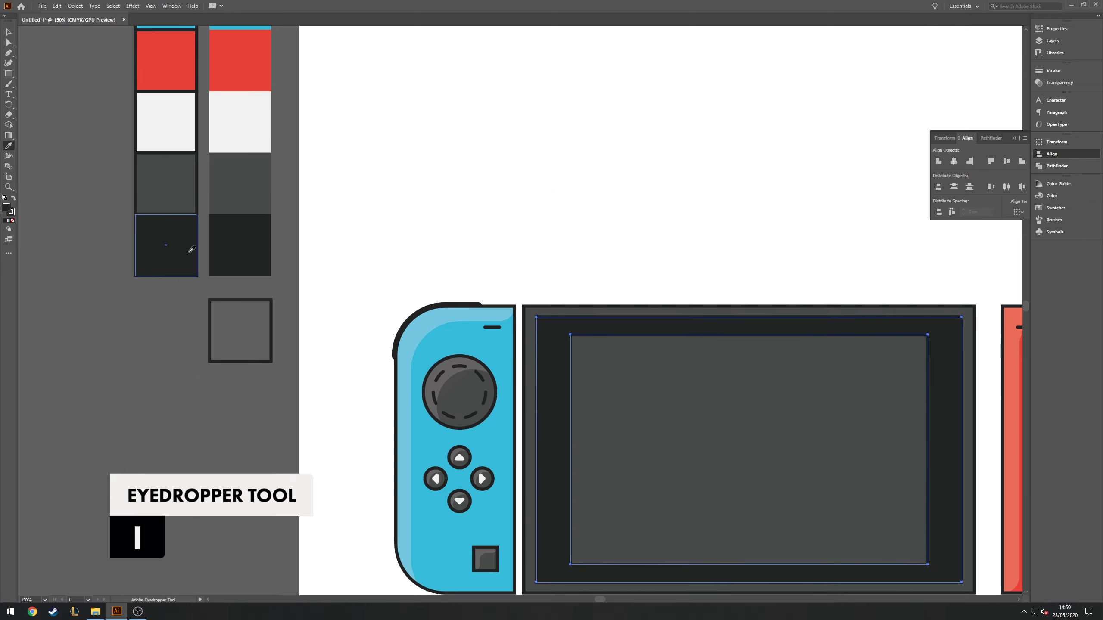
scroll(515, 241, "down", 2)
scroll(515, 242, "right", 2)
key("v")
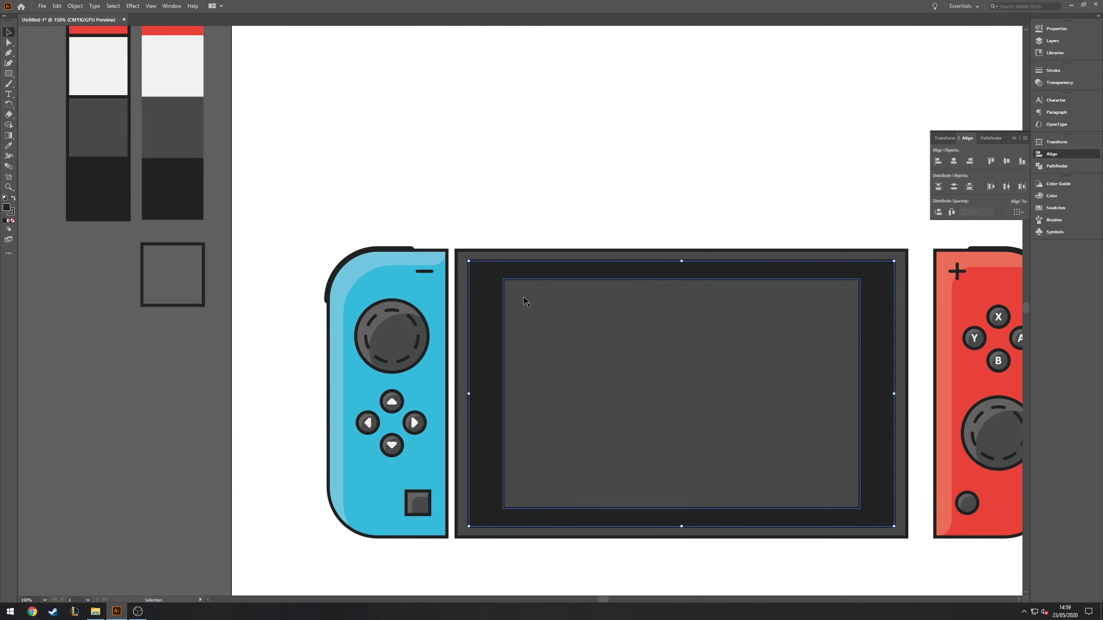
scroll(546, 222, "down", 1)
scroll(545, 222, "right", 1)
left_click(423, 538)
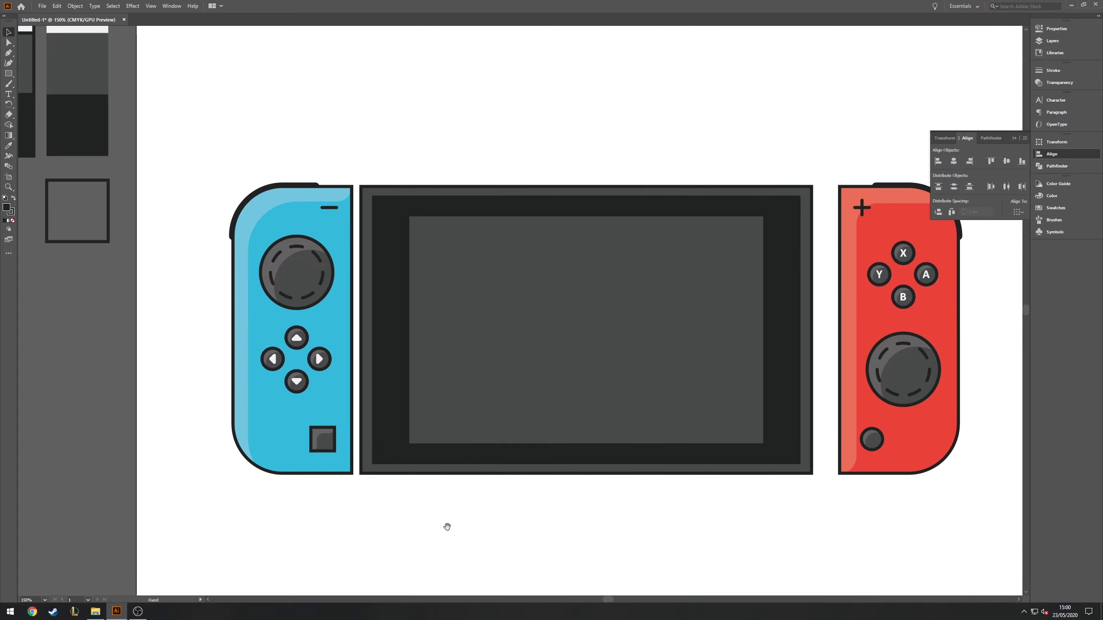
scroll(445, 524, "down", 2)
scroll(445, 525, "right", 2)
scroll(424, 521, "down", 1)
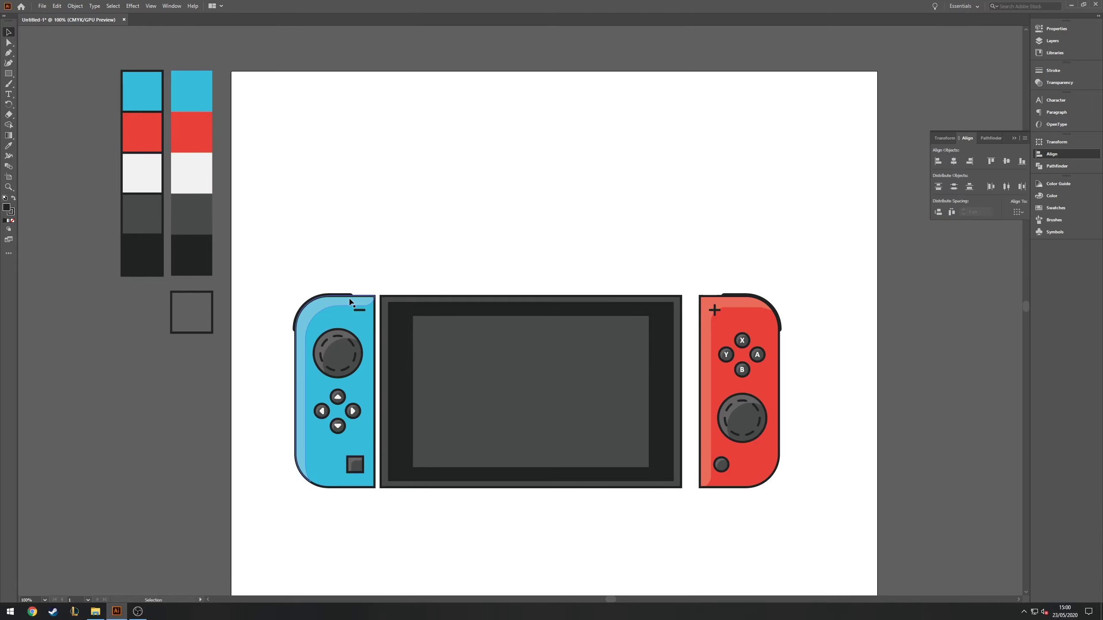
scroll(350, 302, "up", 2)
scroll(250, 246, "up", 2)
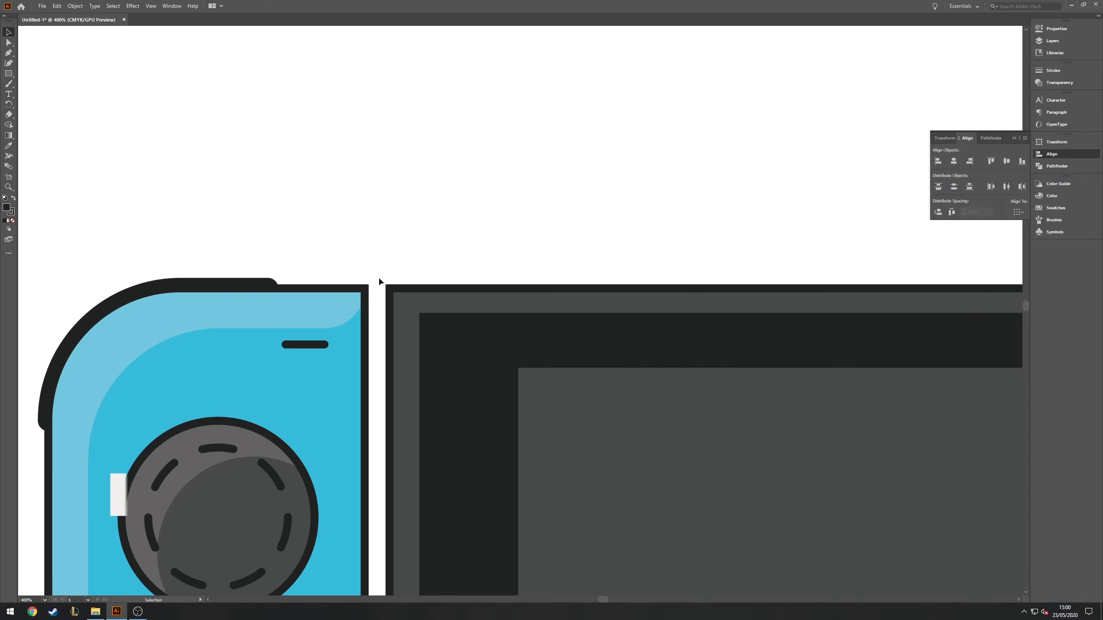
Draw a small circle at the screen's top-left corner and copy it to the top-right corner.
key("l")
left_click_drag(389, 288, 409, 308)
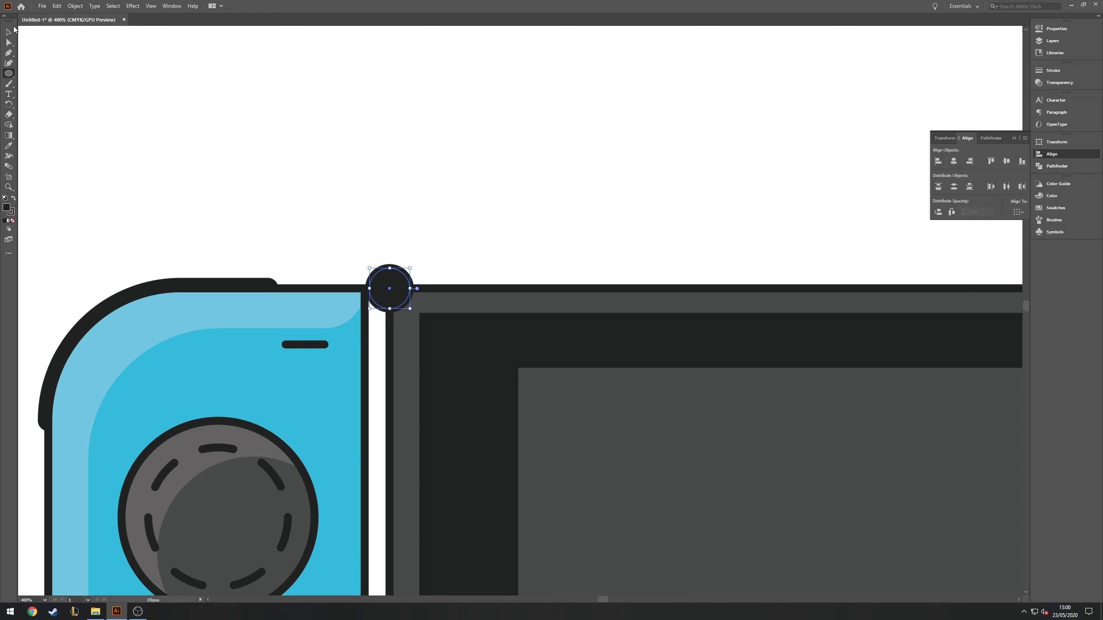
left_click_drag(529, 191, 433, 214)
scroll(308, 210, "down", 1)
scroll(125, 244, "down", 1)
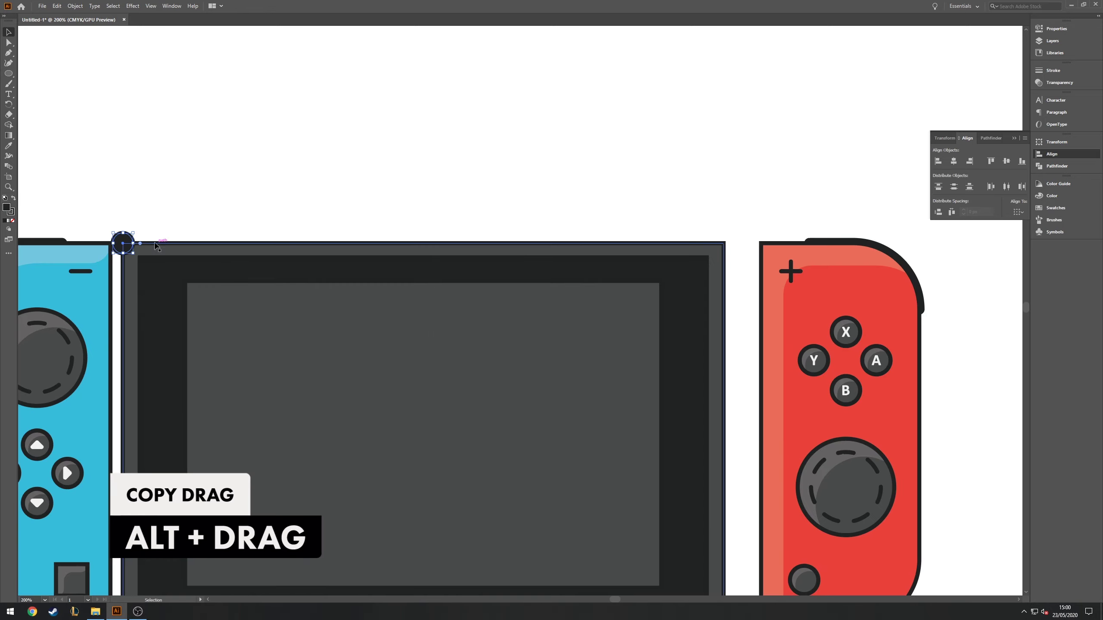
left_click_drag(124, 245, 724, 244)
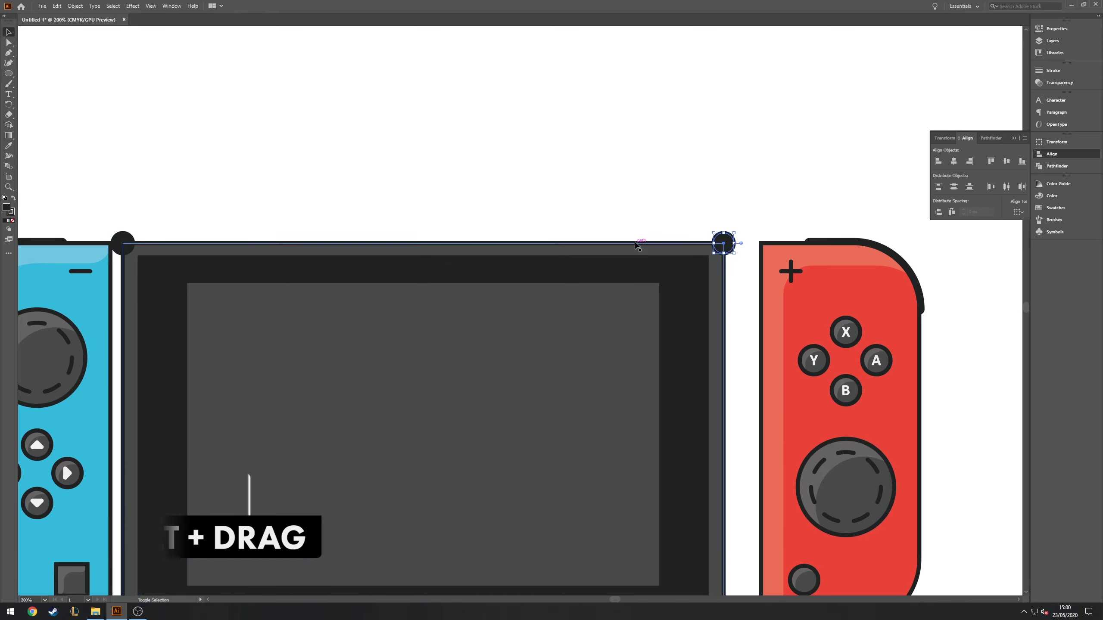
Subtract the corner circle from the screen body with the Shape Builder.
left_click(666, 245, "shift")
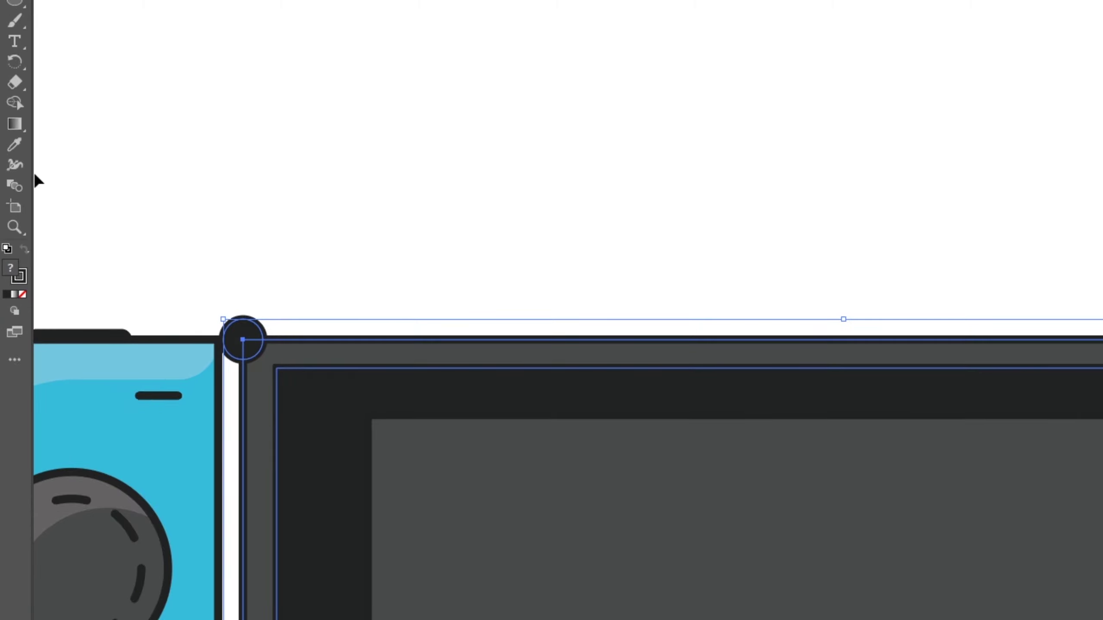
left_click(21, 109)
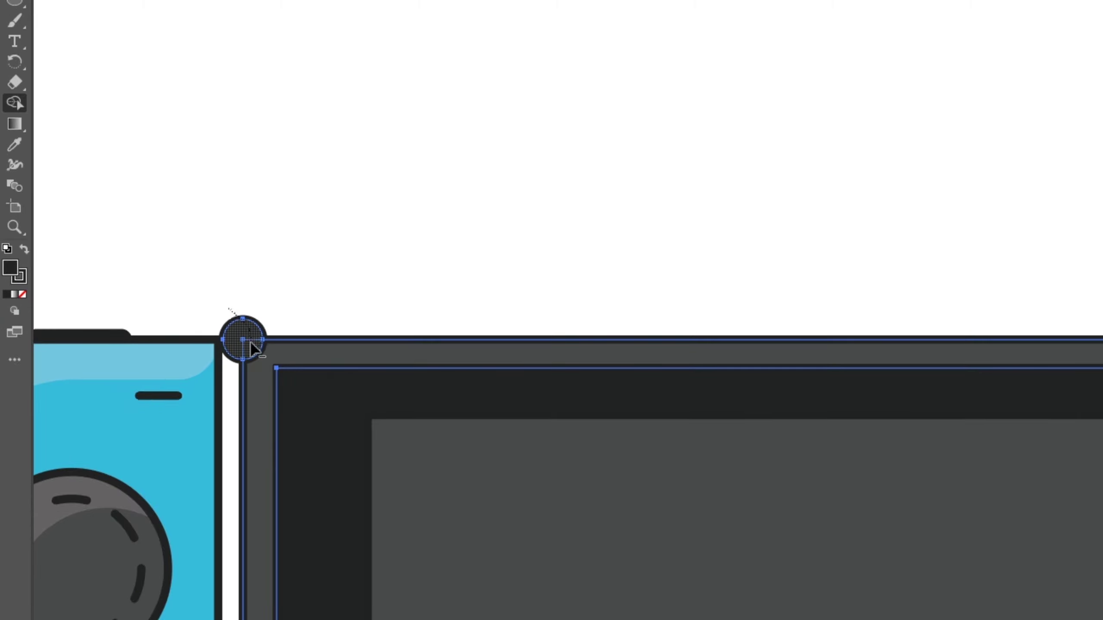
left_click(815, 332, "alt")
left_click(730, 321)
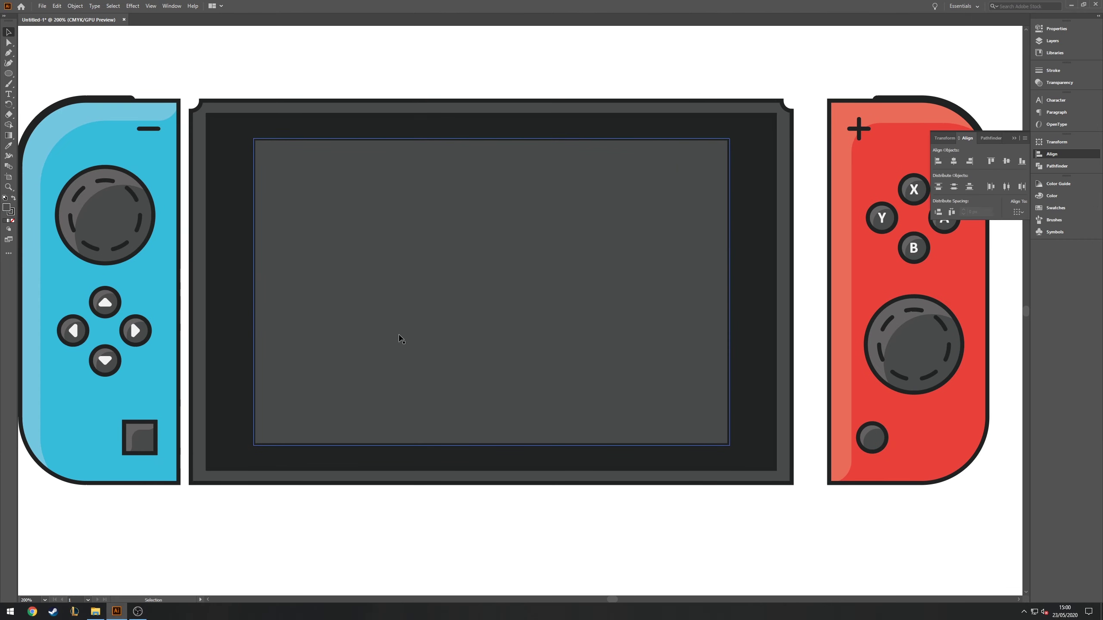
Draw a closed slanted bar with the Pen tool from below the blue controller to above the body.
scroll(400, 339, "down", 1, "alt")
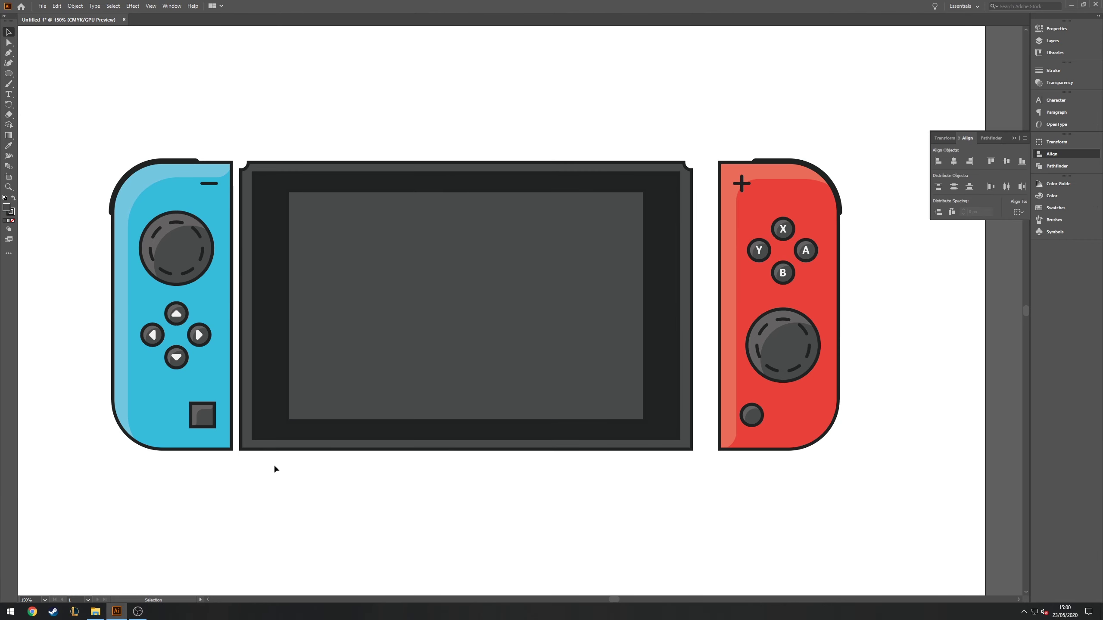
key("p")
left_click(179, 457)
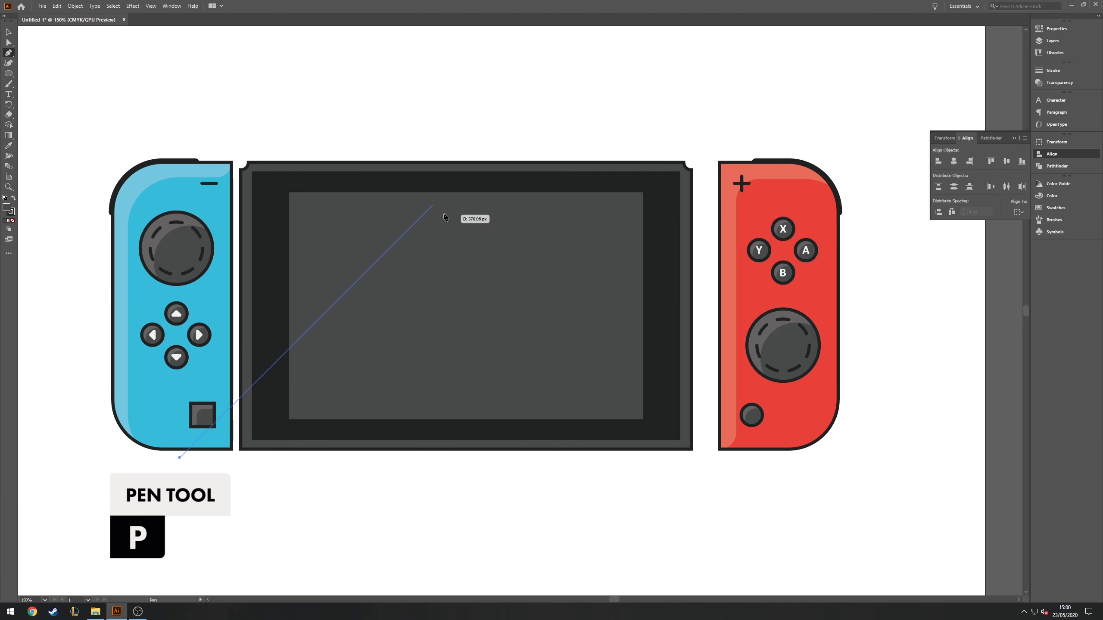
left_click(492, 146)
left_click(541, 146)
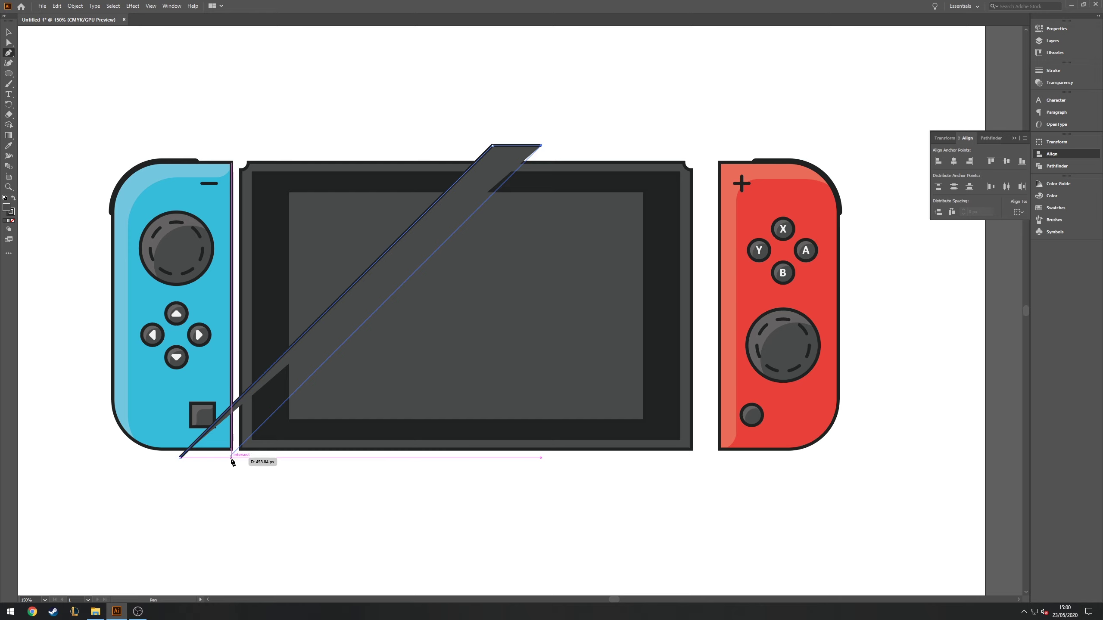
left_click(231, 457)
left_click(179, 457)
key("v")
left_click(245, 458)
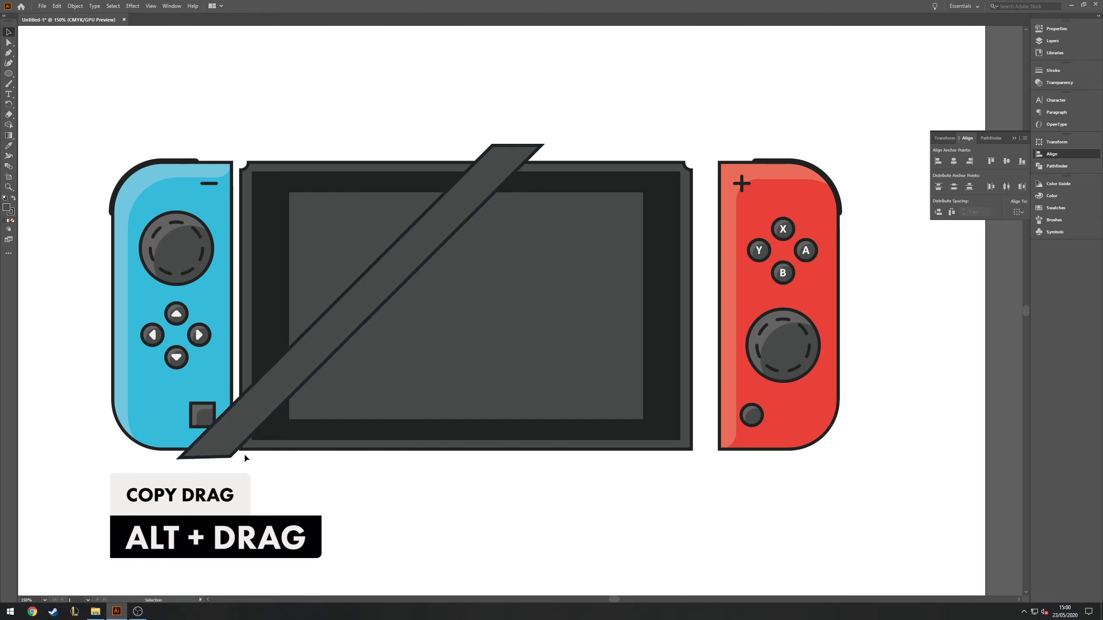
Duplicate the stripe slightly left and narrow the copy by moving its anchor points.
left_click_drag(230, 430, 173, 430)
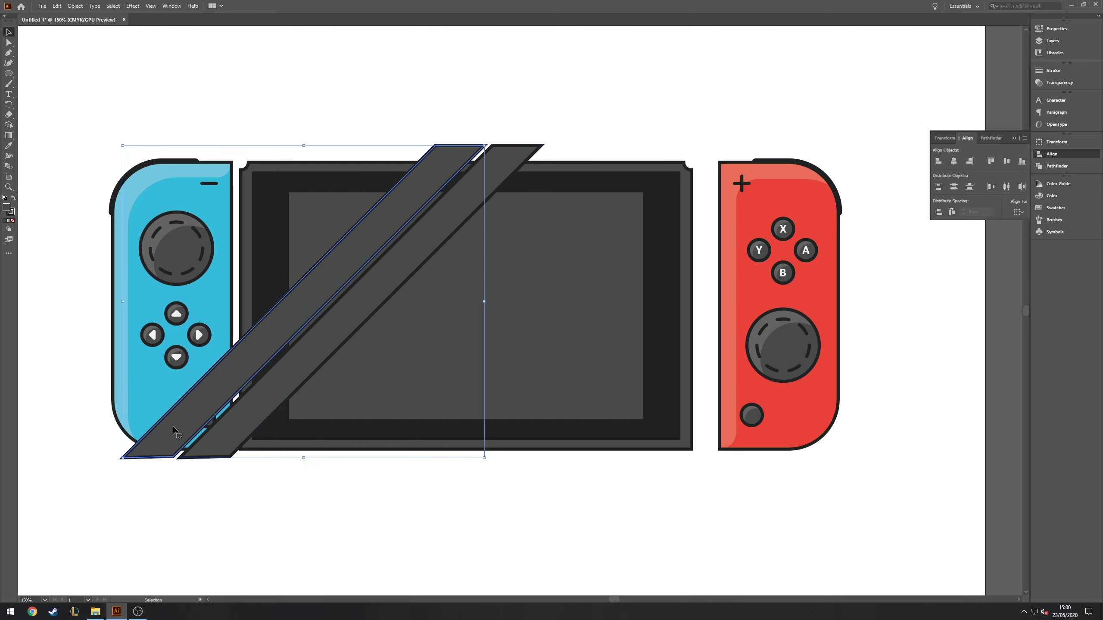
left_click(73, 475)
key("a")
left_click_drag(121, 457, 113, 459)
left_click_drag(421, 165, 443, 165)
key("v")
left_click(512, 118)
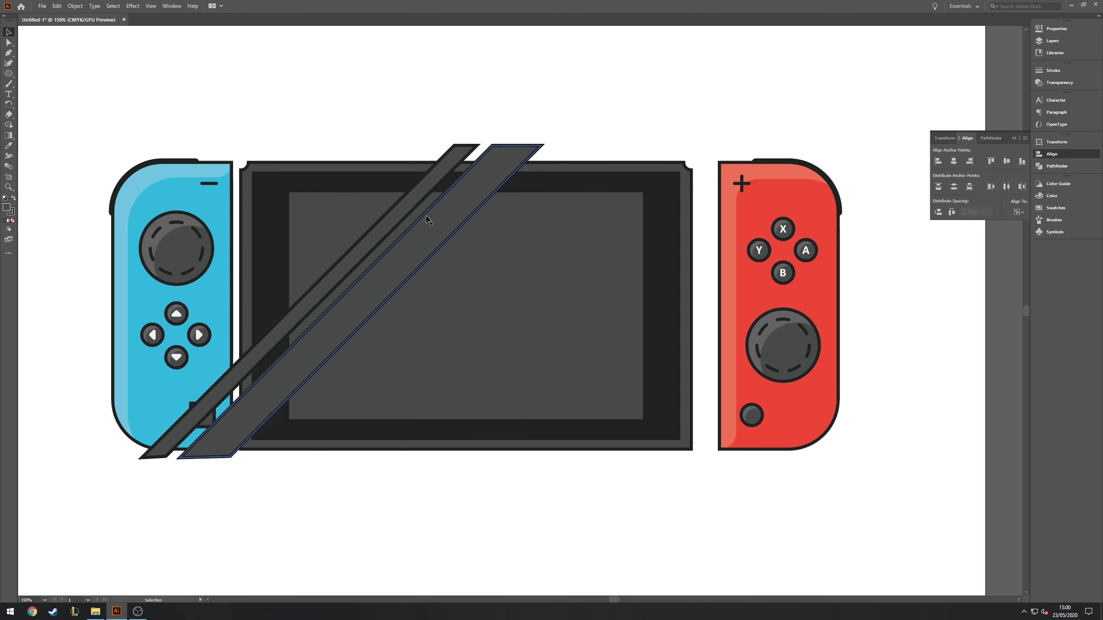
Make three more stripe copies toward the red controller and over the blue controller.
left_click_drag(428, 220, 699, 260, "alt+shift")
left_click_drag(584, 350, 656, 351, "alt+shift")
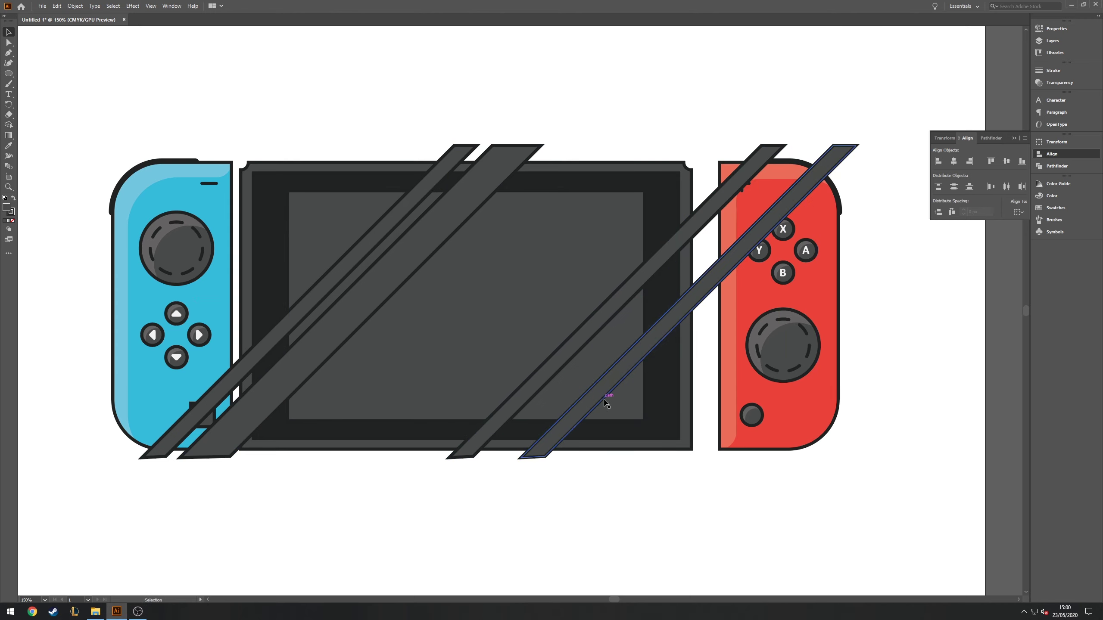
mouse_move(605, 391)
left_mouse_down()
mouse_move(494, 363)
mouse_move(134, 363)
left_mouse_up()
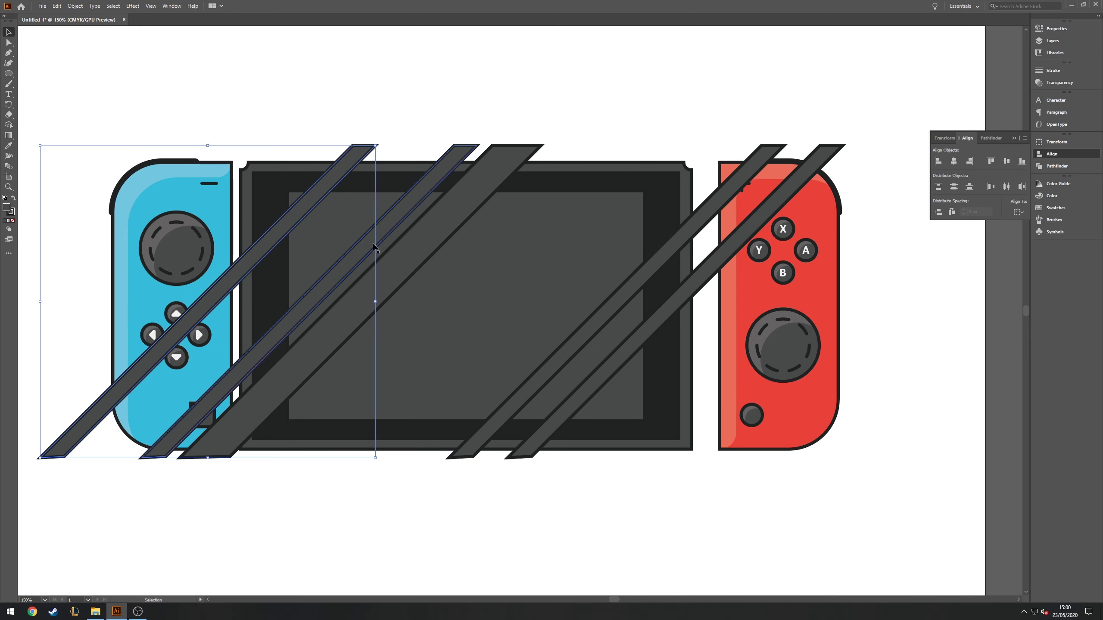
Select all the stripes together with the screen rectangles and screen body.
left_click_drag(327, 125, 691, 159, "shift")
left_click_drag(867, 152, 866, 150)
left_click(566, 251, "shift")
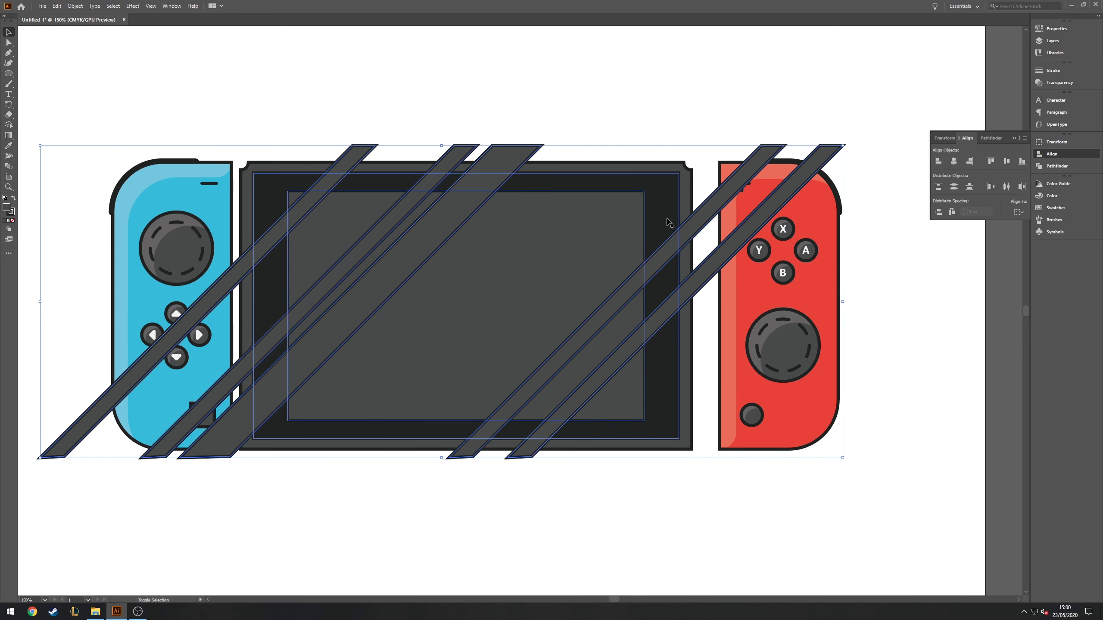
left_click(9, 125)
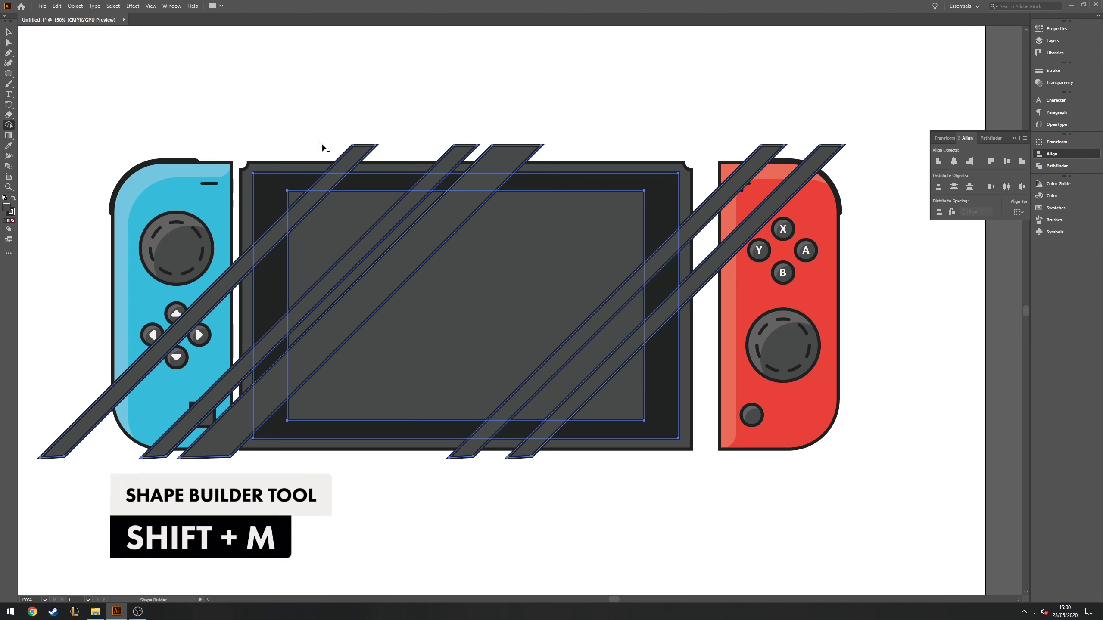
Trim away the stripe parts outside the screen body with the Shape Builder.
left_click_drag(322, 148, 542, 158, "alt")
mouse_move(709, 147)
left_mouse_down("alt")
mouse_move(627, 480)
mouse_move(177, 466)
mouse_move(52, 429)
left_mouse_up("alt")
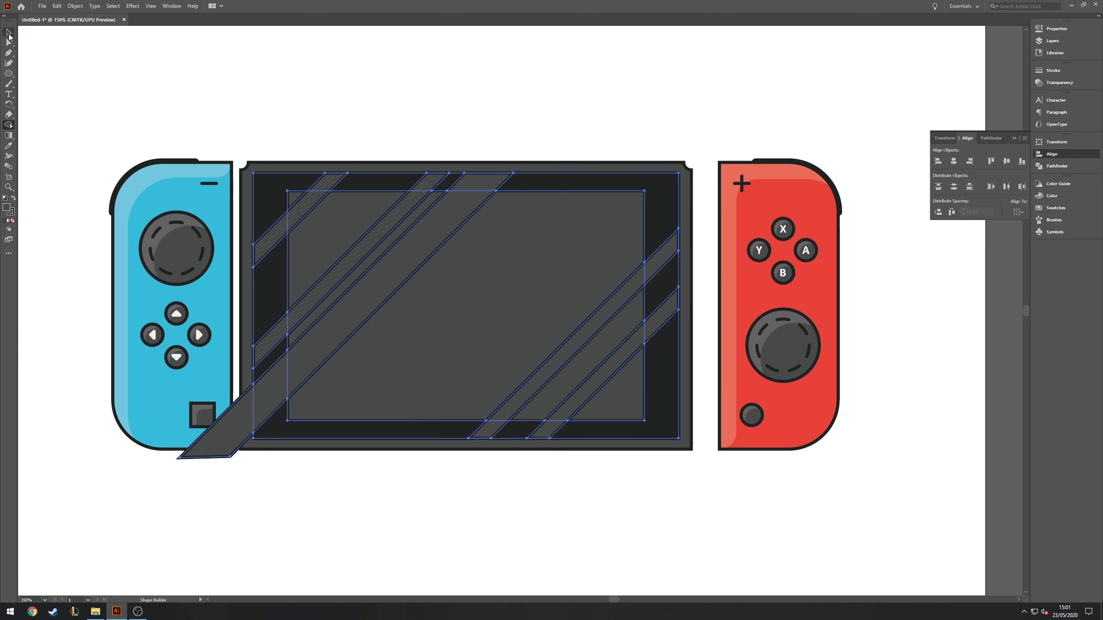
left_click(9, 34)
left_click(8, 125)
left_click(203, 457, "alt")
Pan to the colour swatches and try sampling a light colour, then undo it.
key("v")
left_click(260, 348)
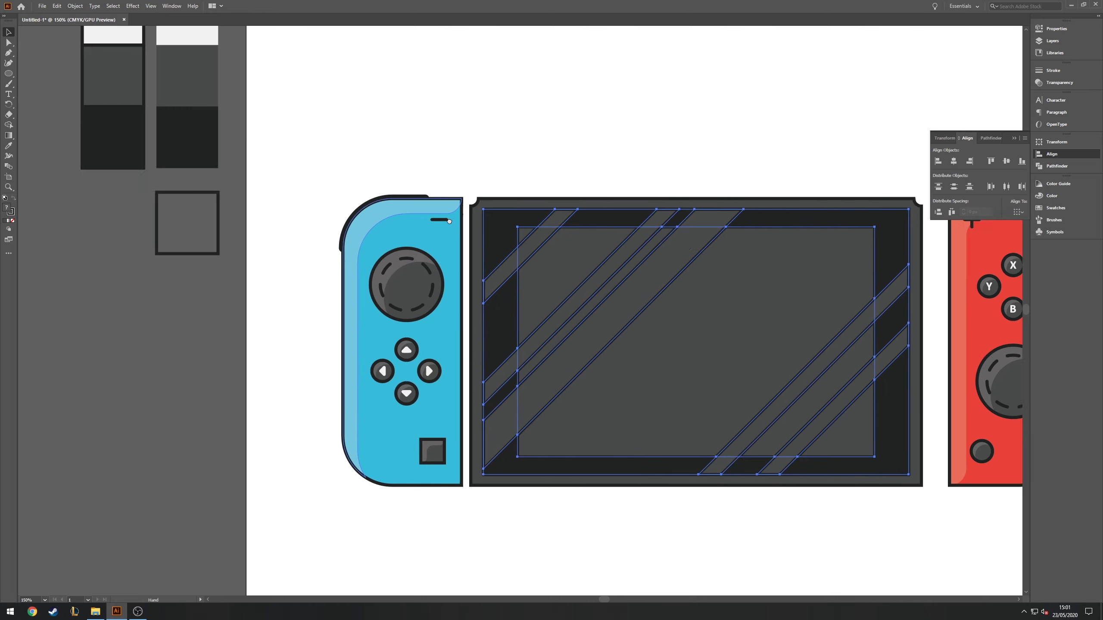
left_click_drag(135, 180, 454, 224)
key("i")
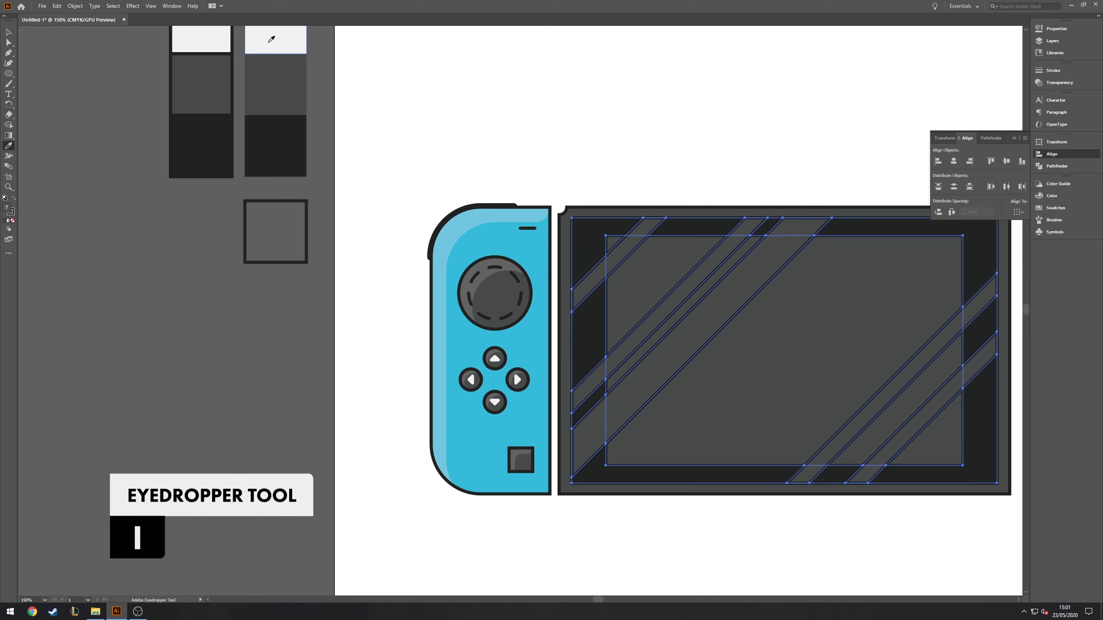
left_click(451, 228)
key("ctrl+z")
key("v")
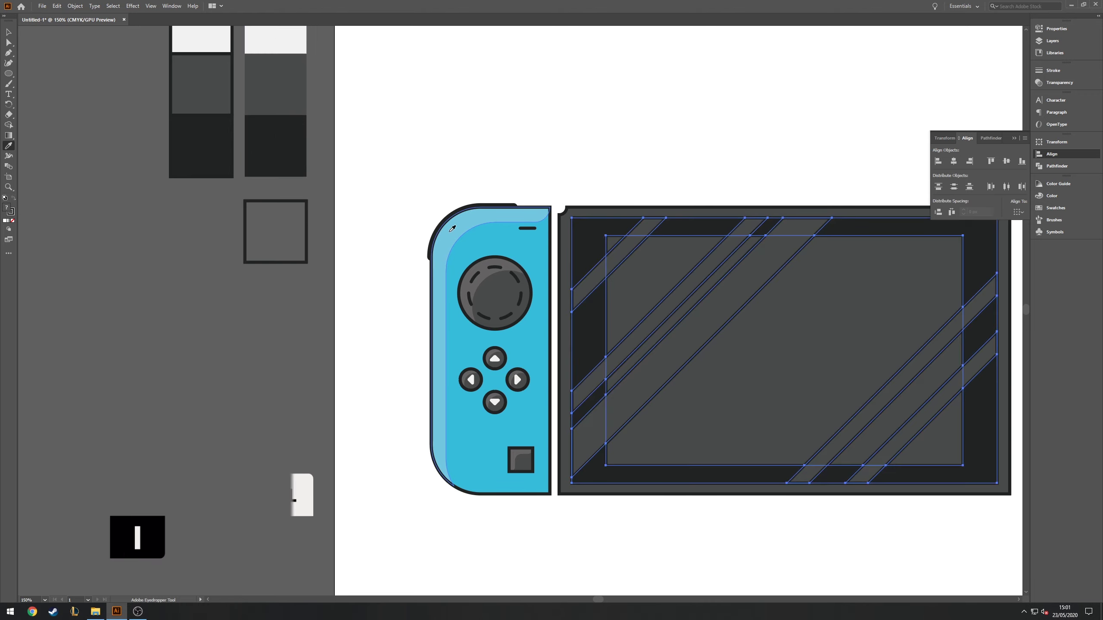
Select all the stripes and give them a lighter sampled fill with the Eyedropper.
left_click_drag(627, 136, 665, 317)
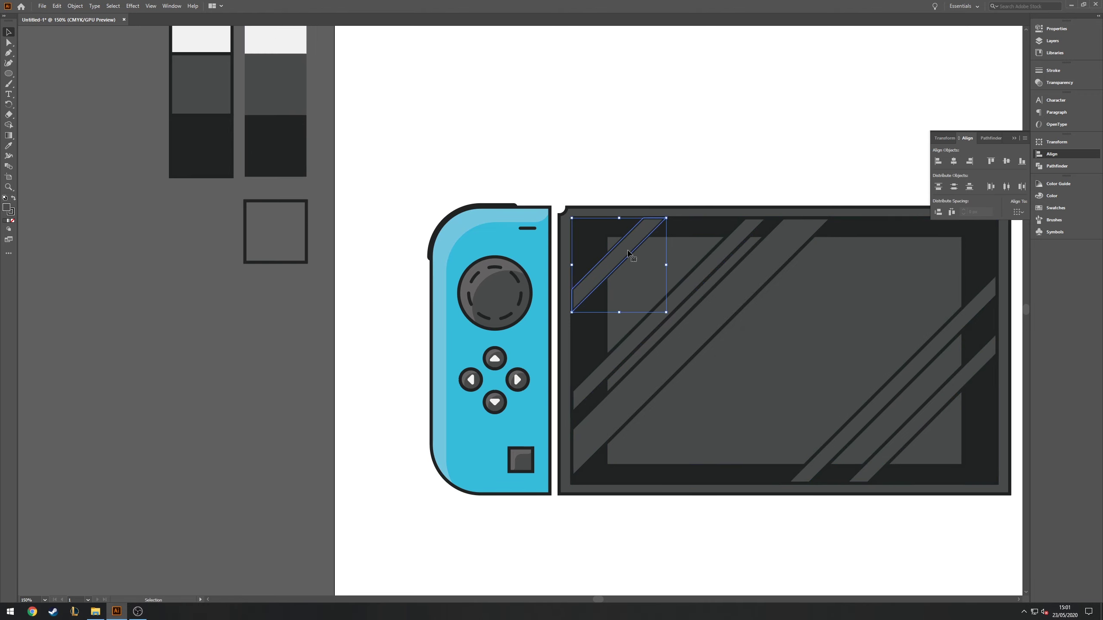
left_click(884, 375, "shift")
key("i")
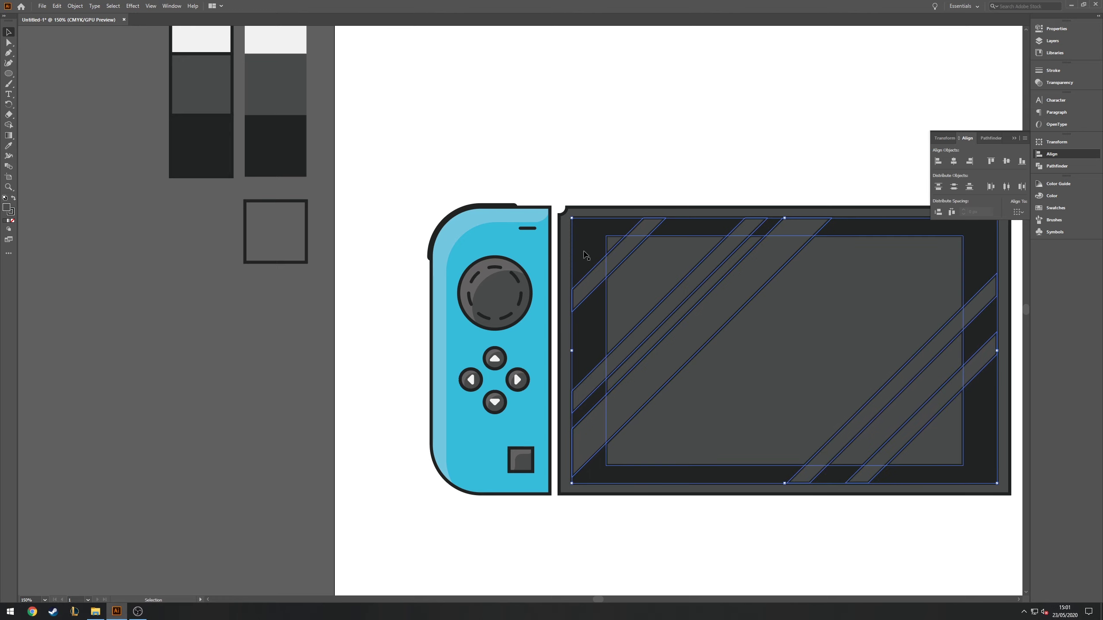
left_click(470, 225)
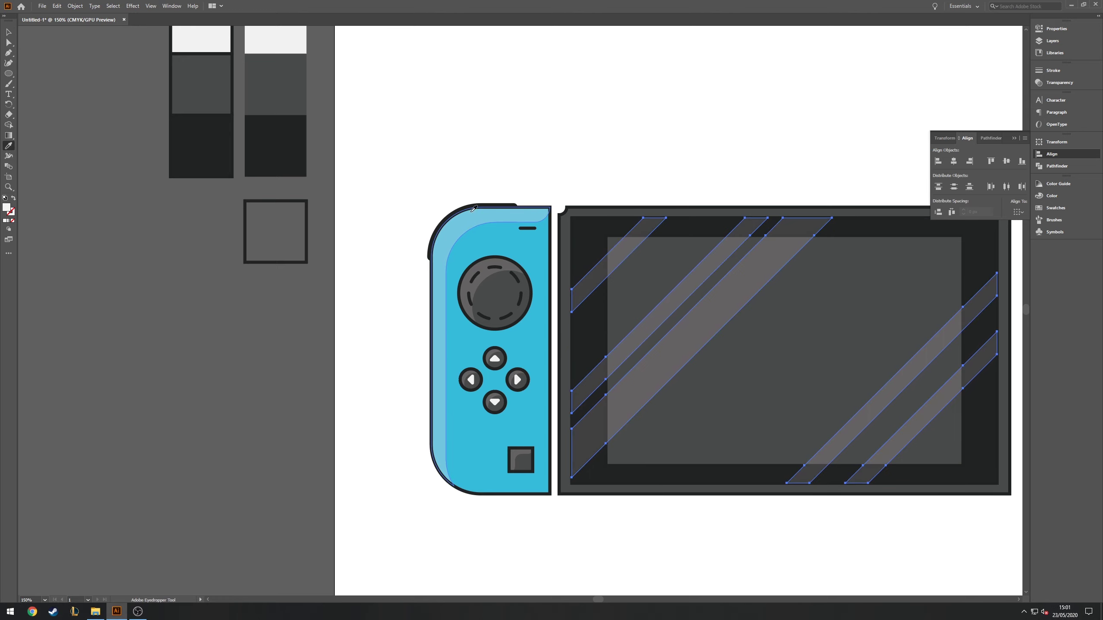
key("b")
key("ctrl+shift+a")
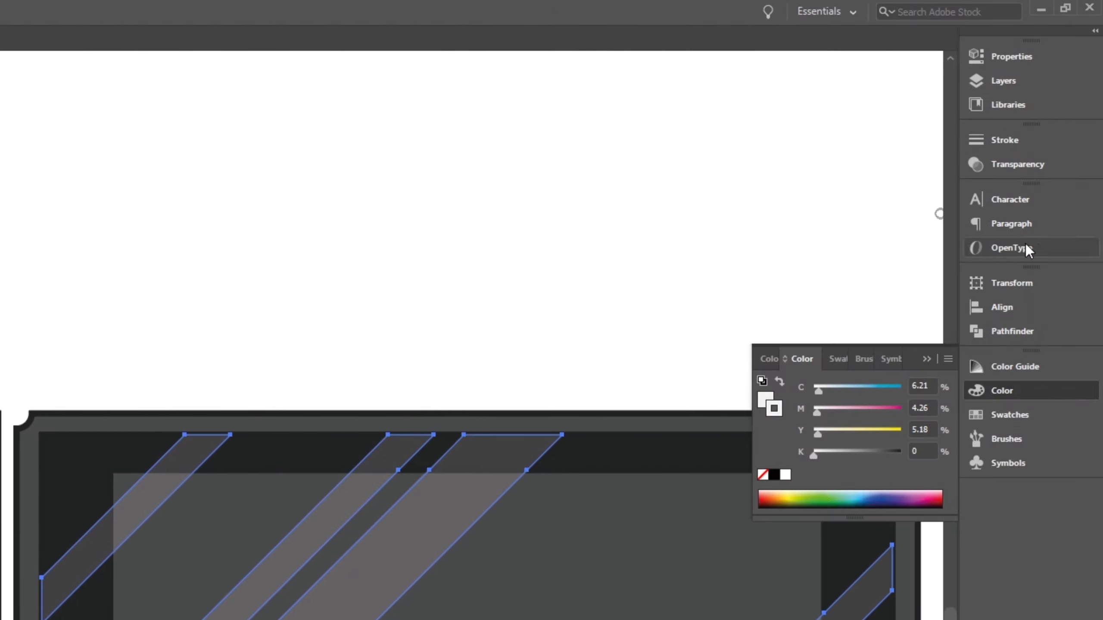
Adjust the stripes' stroke weight in the Stroke panel, then deselect.
left_click(1025, 140)
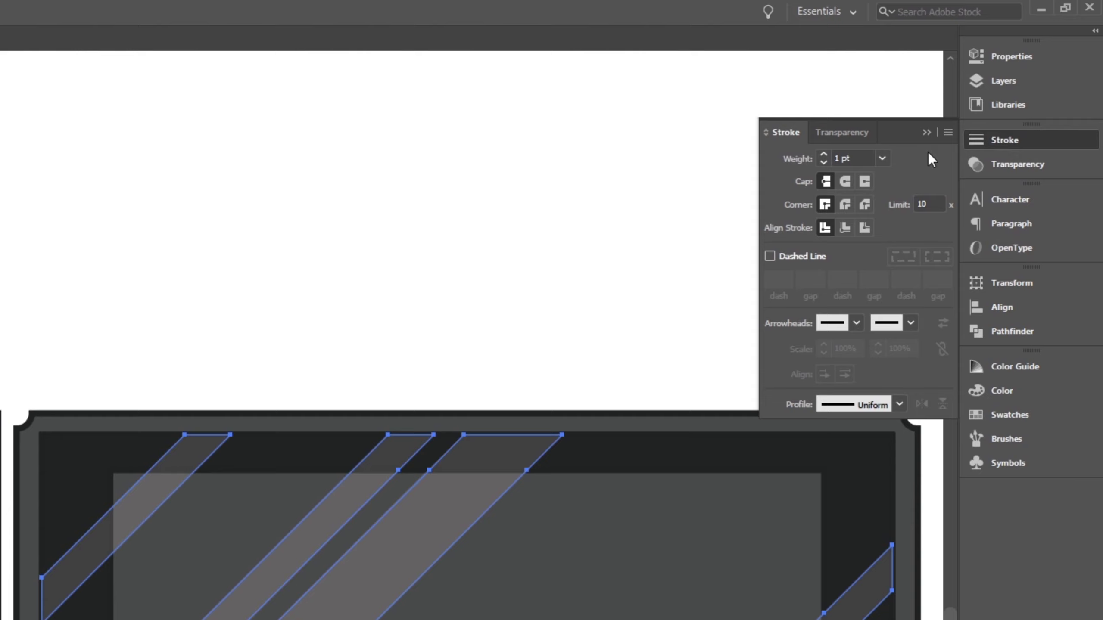
left_click(823, 155)
left_click(824, 155)
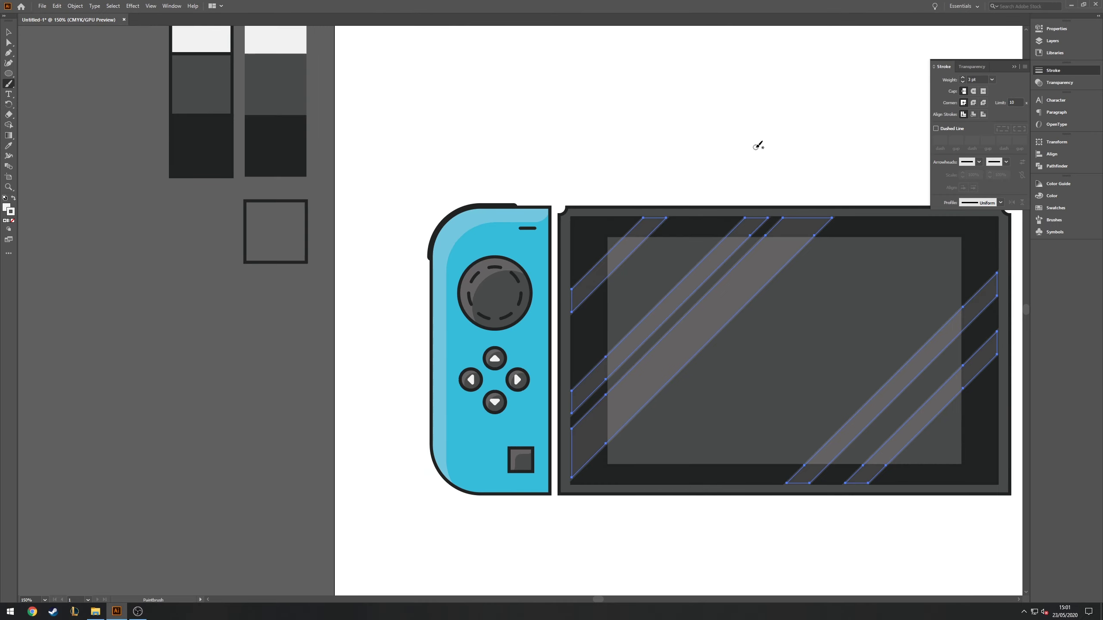
key("ctrl+shift+a")
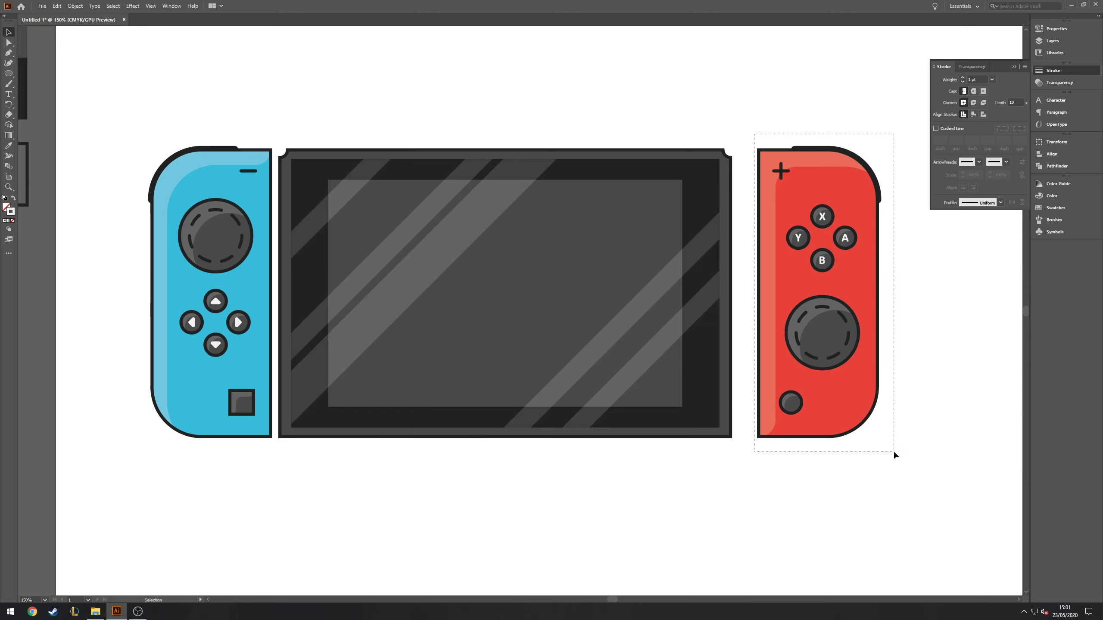
Push the red controller against the body's right edge and the blue one against its left, then recentre the view.
left_click_drag(870, 328, 891, 449)
left_click_drag(760, 276, 733, 276)
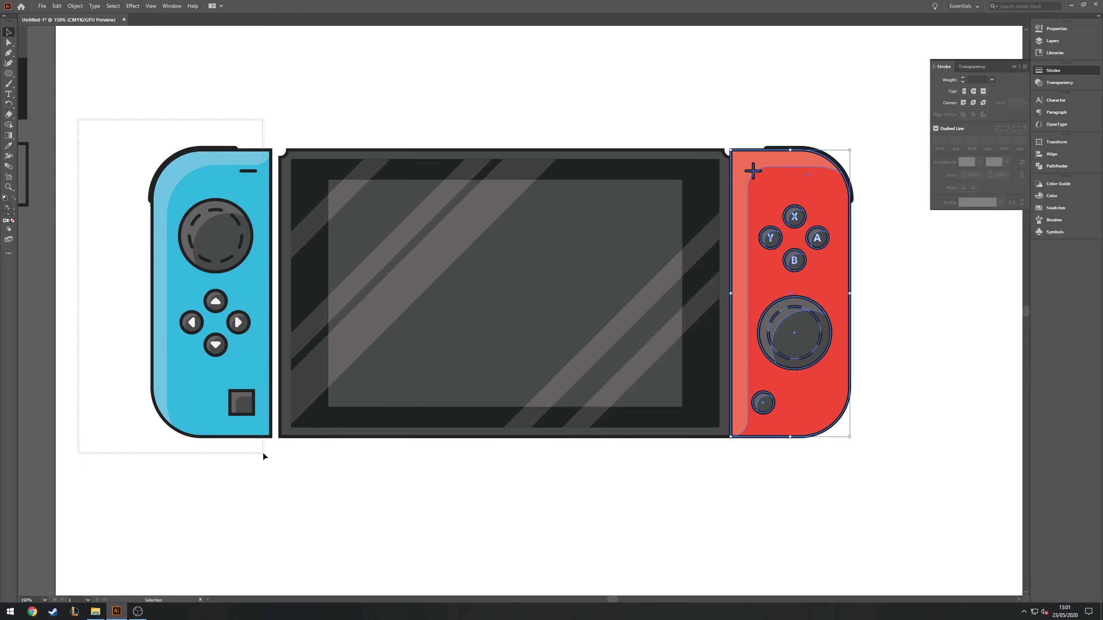
left_click_drag(264, 456, 267, 455)
scroll(261, 429, "up", 4)
left_click_drag(355, 406, 382, 407)
scroll(391, 413, "down", 2)
scroll(434, 478, "down", 2)
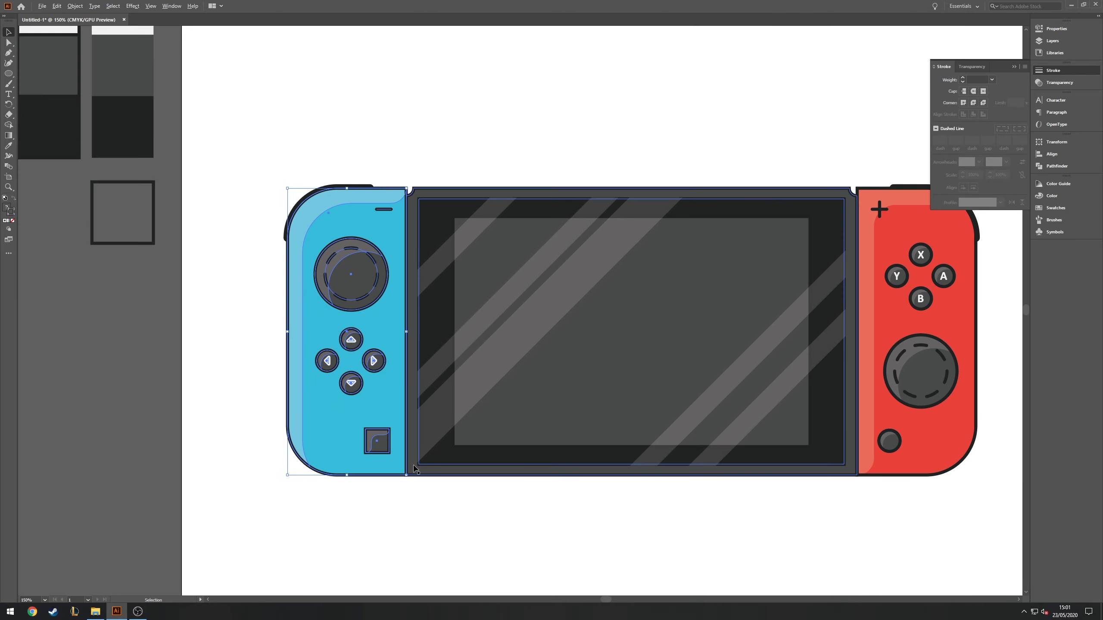
left_click(469, 537)
mouse_move(616, 529)
left_mouse_down()
mouse_move(492, 527)
mouse_move(513, 477)
left_mouse_up()
scroll(477, 525, "down", 1)
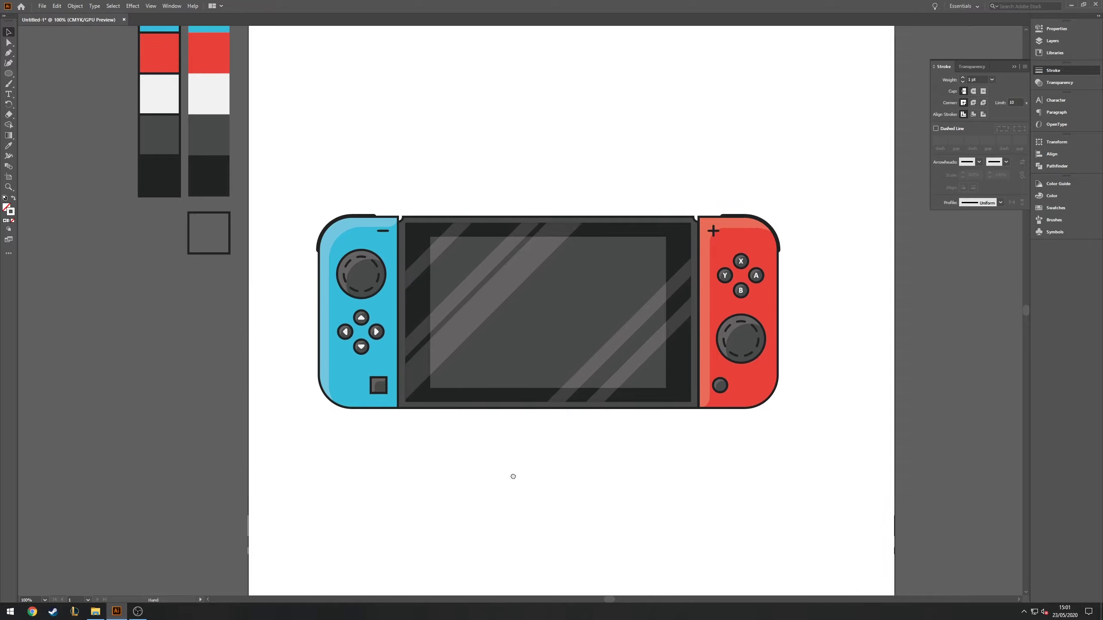